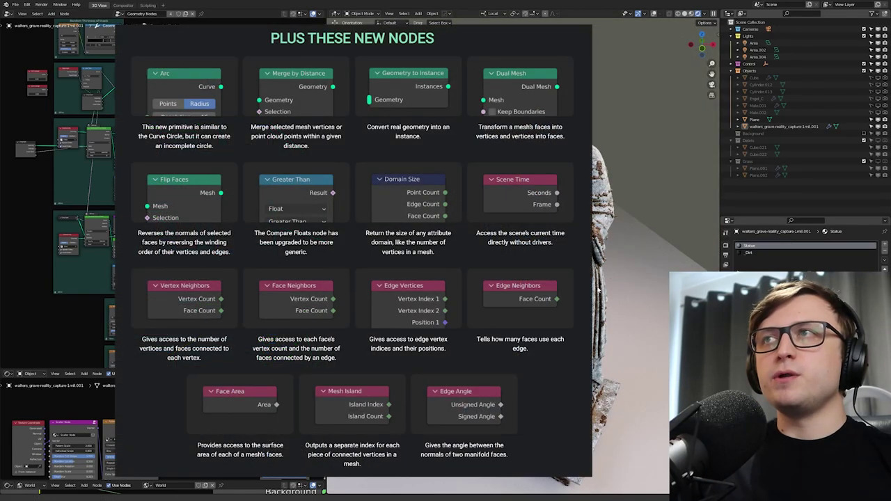
- Examine the Edge Angle node in the finished node setup and the dirt coverage on the statue from several sides
middle_drag(598, 289, 562, 291)
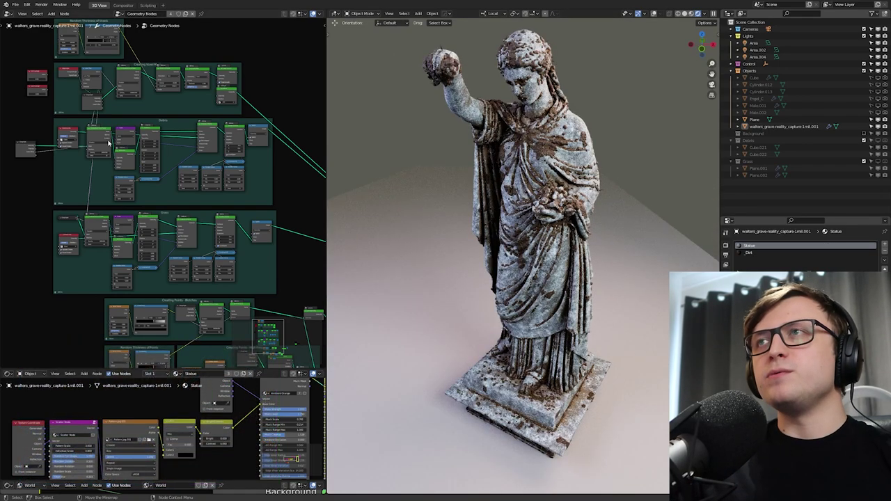
middle_drag(74, 102, 166, 221)
scroll(137, 261, up, 8)
scroll(171, 220, up, 4)
mouse_move(170, 172)
mouse_down()
mouse_move(166, 185)
mouse_move(162, 169)
mouse_up()
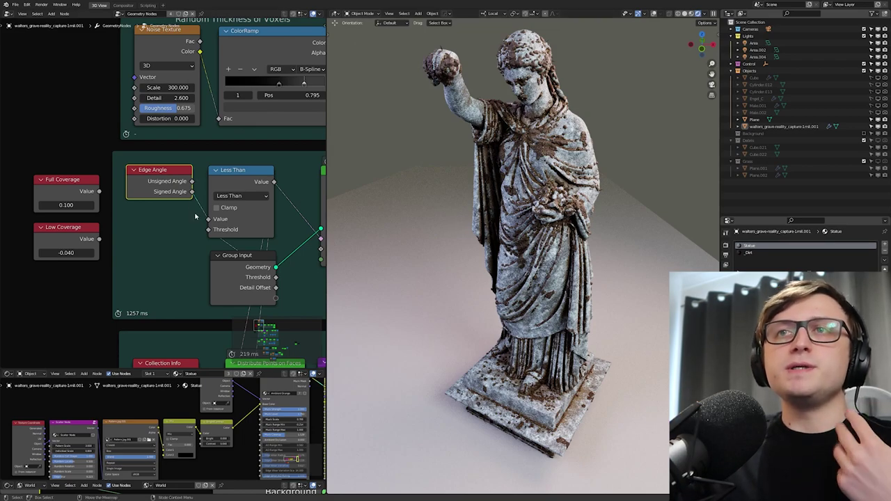
mouse_move(193, 195)
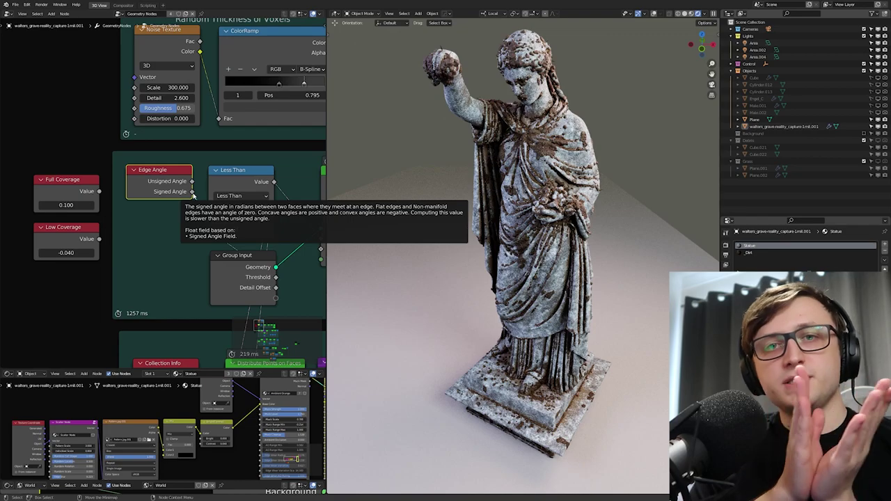
middle_drag(507, 270, 524, 268)
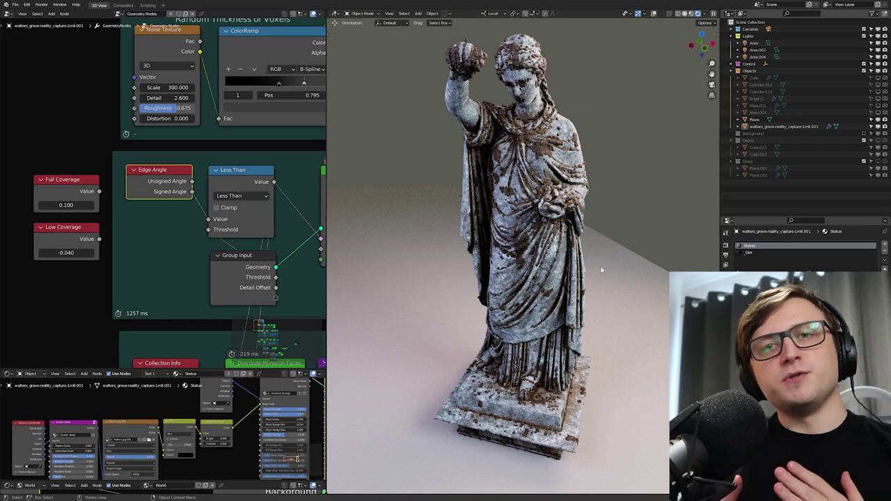
middle_drag(601, 269, 409, 287)
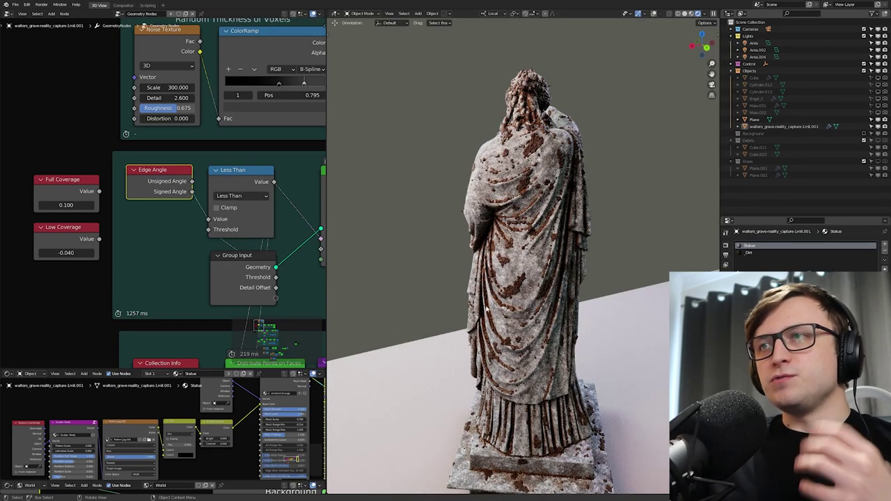
middle_drag(524, 333, 536, 306)
scroll(538, 304, up, 4)
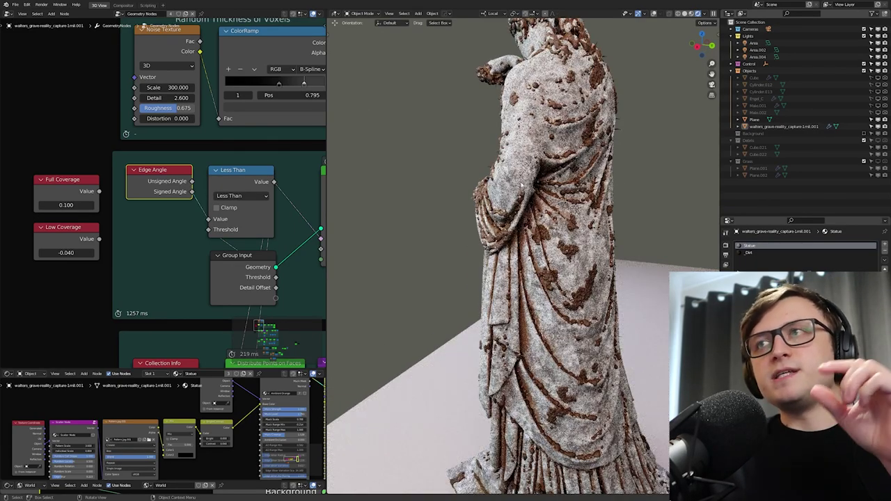
middle_drag(455, 273, 546, 306)
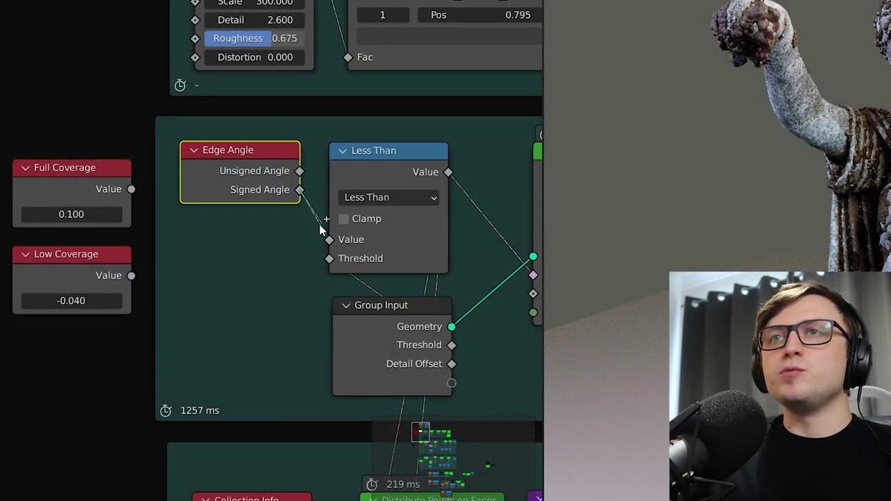
drag(315, 229, 300, 242)
key(Return)
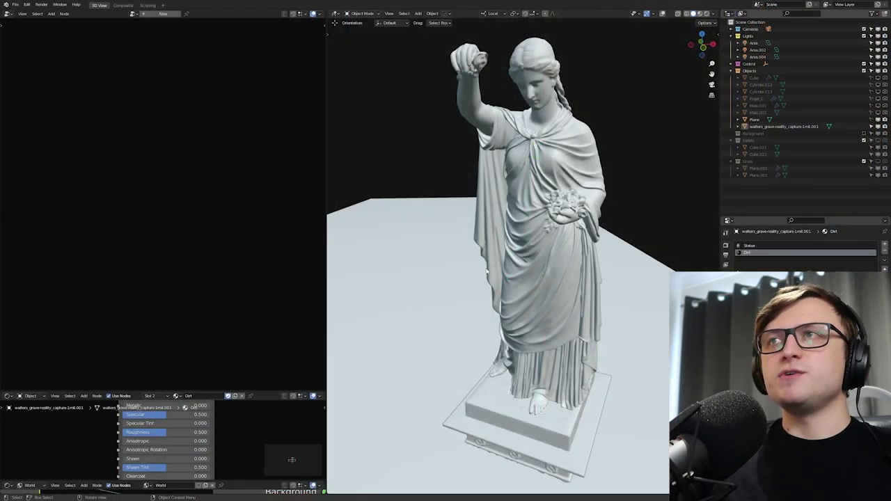
- Select the clean statue and add a Geometry Nodes modifier to it
click(555, 229)
click(554, 229)
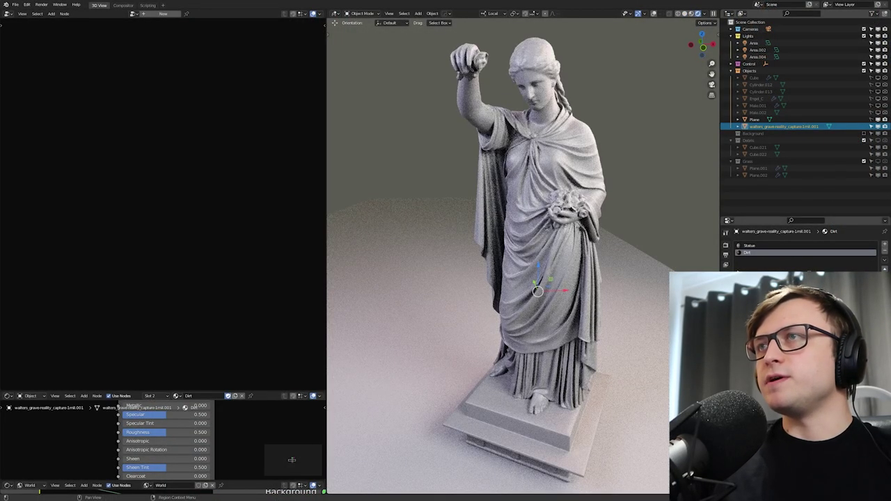
click(725, 305)
middle_drag(591, 322, 579, 323)
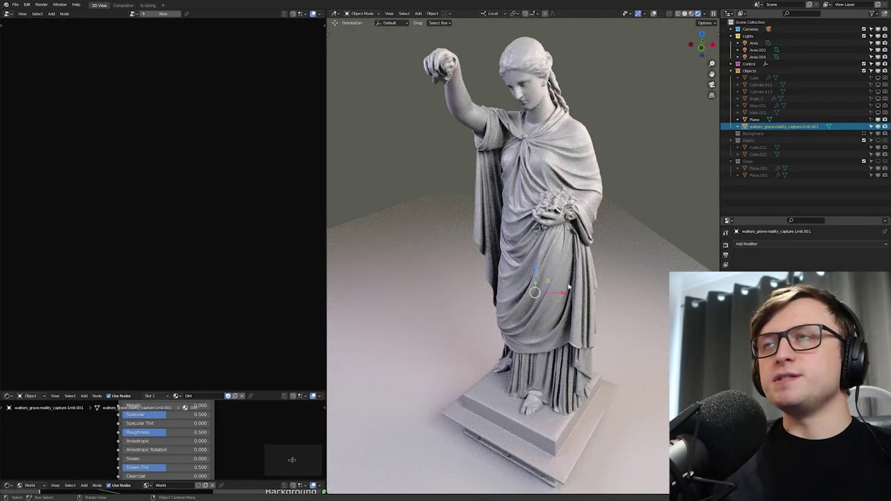
click(762, 243)
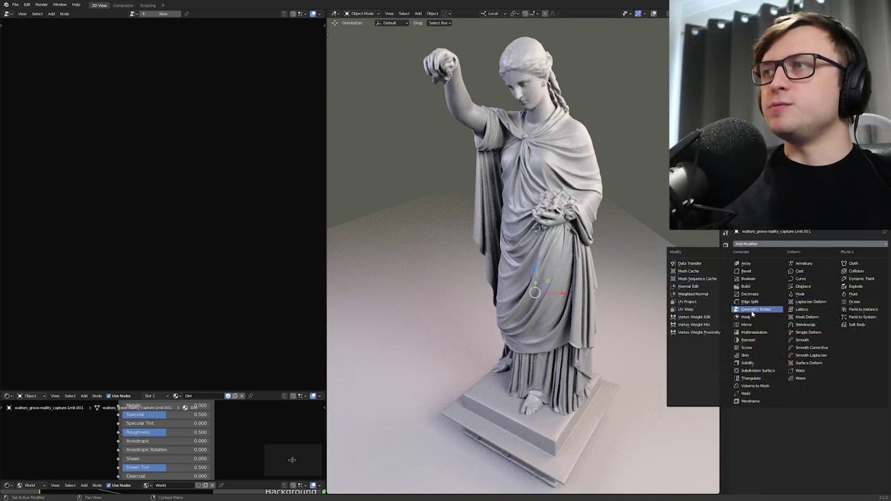
click(755, 309)
- Insert a Distribute Points on Faces node between the Group Input and Group Output nodes
key(shift+a)
click(167, 209)
text(distr)
key(Return)
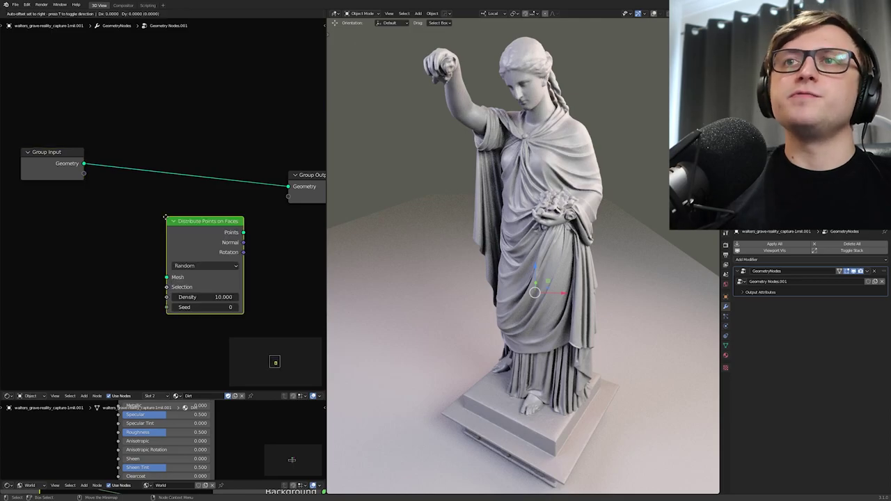
click(172, 262)
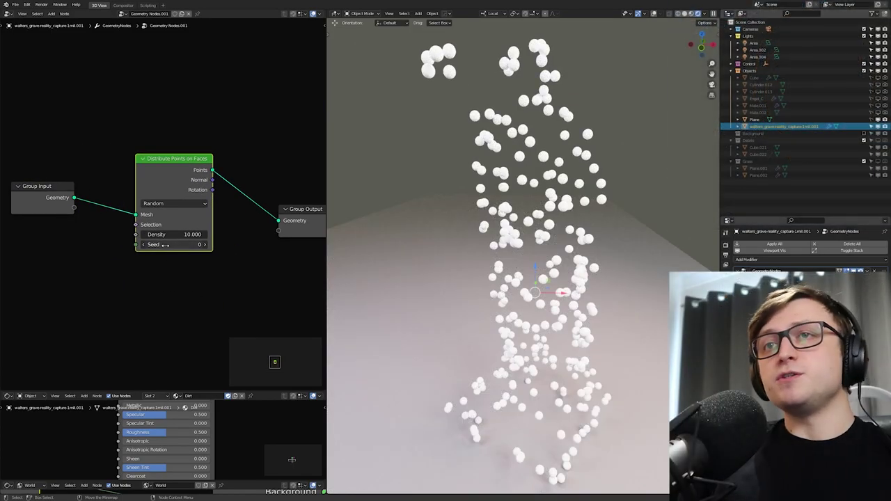
- Raise the point distribution density to 159.4 and inspect the rendered point cloud on the statue up close
drag(165, 235, 223, 234)
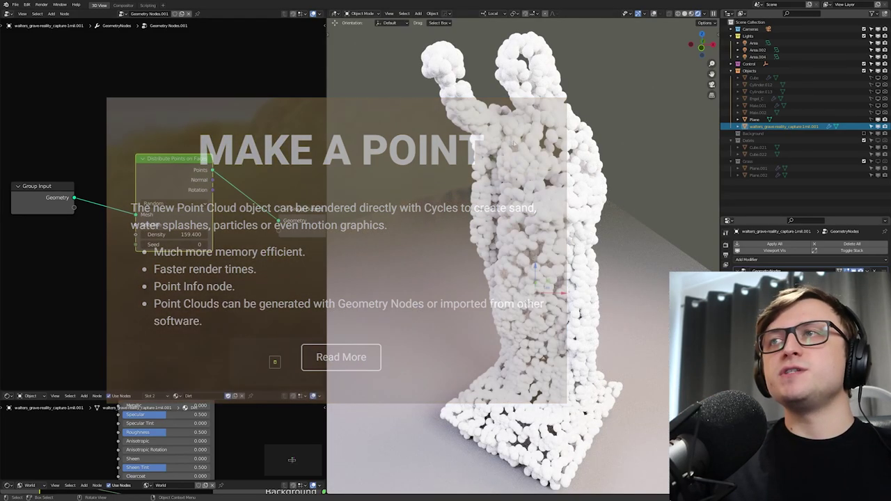
key(z)
scroll(574, 268, up, 2)
mouse_move(574, 268)
middle_down()
mouse_move(545, 257)
mouse_move(604, 255)
middle_up()
scroll(545, 257, up, 3)
scroll(575, 258, up, 2)
key(z)
key(z)
scroll(522, 257, up, 3)
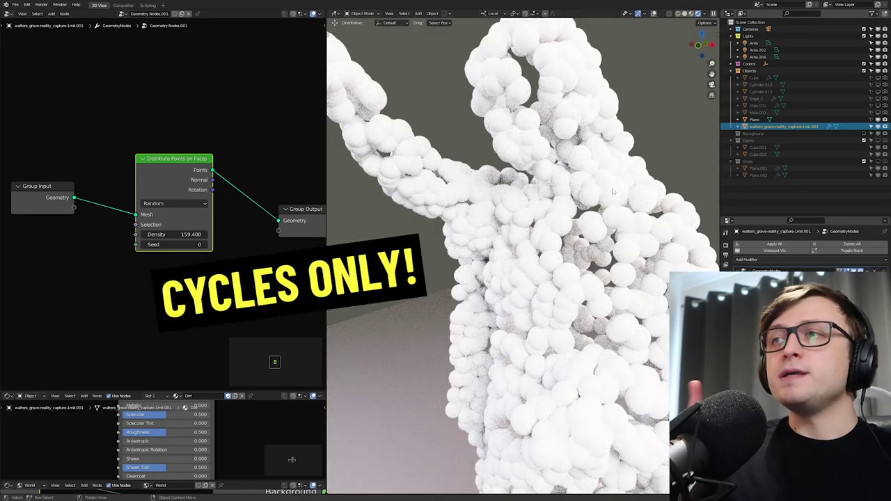
key(z)
key(z)
scroll(522, 257, down, 6)
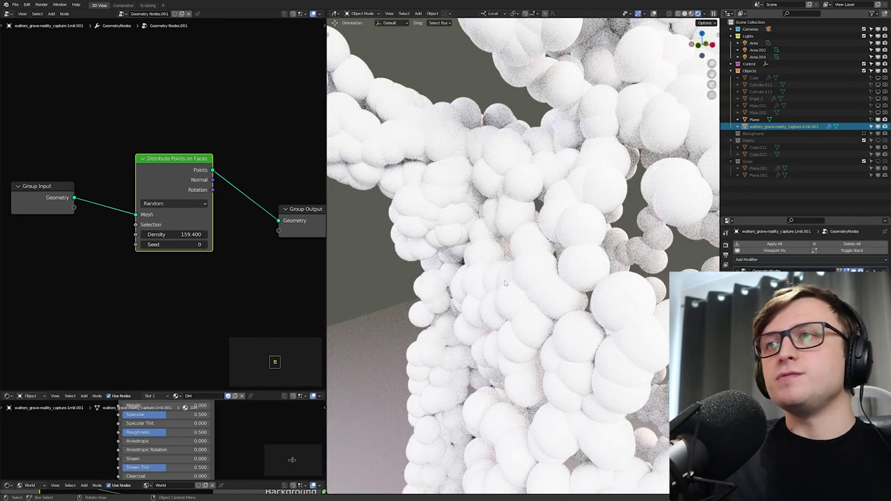
- Insert a Set Point Radius node with a 0.01 m radius after the point distribution and set the distribution density to 10000
key(z)
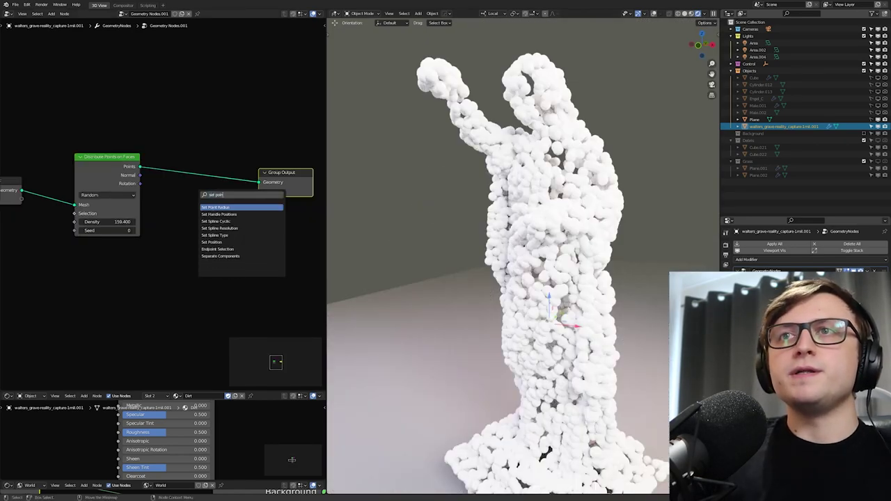
key(Return)
click(179, 157)
scroll(205, 214, up, 3)
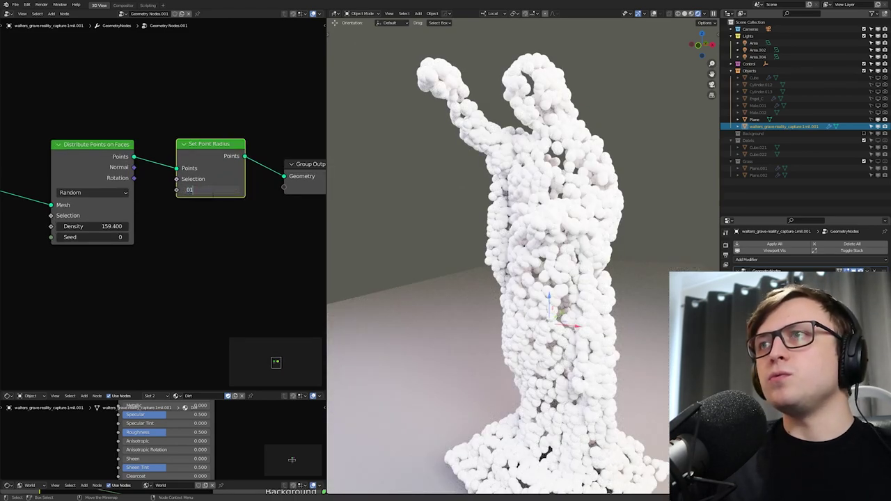
key(Return)
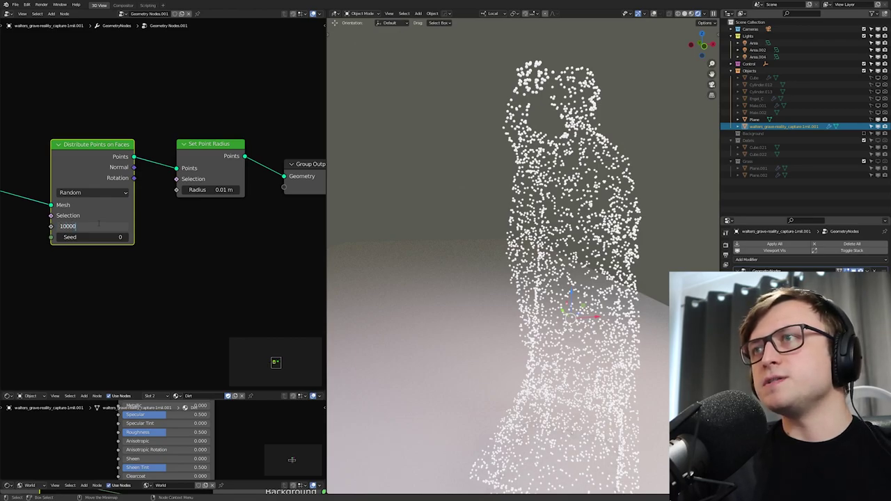
key(Return)
scroll(499, 286, up, 3)
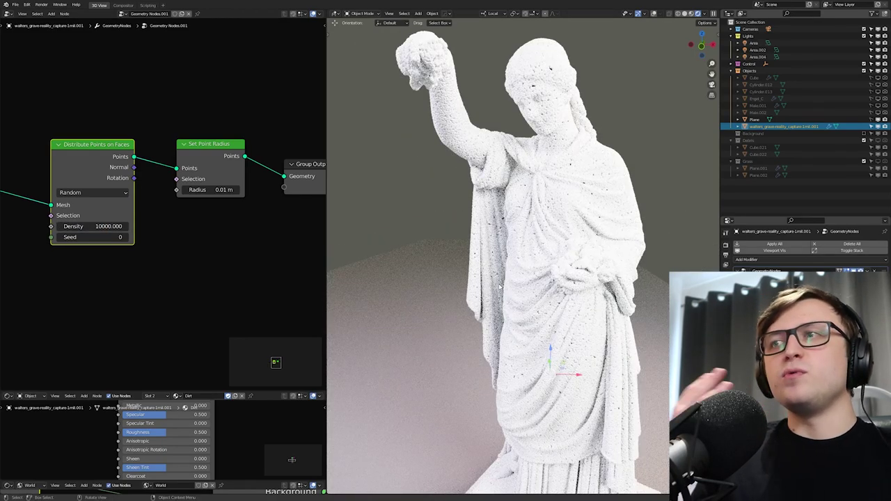
middle_drag(522, 265, 553, 290)
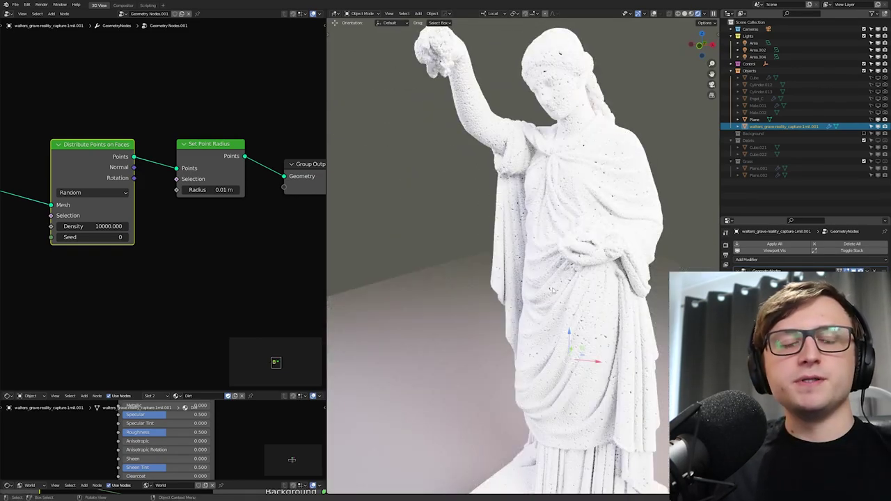
- Add an Edge Angle node and connect its Signed Angle to the Selection of Distribute Points on Faces
key(Home)
key(shift+a)
text(ed)
key(Return)
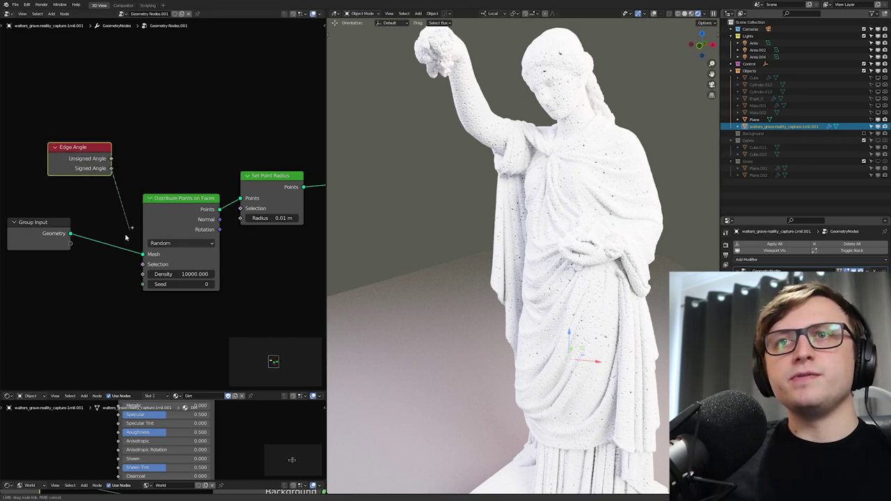
drag(143, 264, 143, 264)
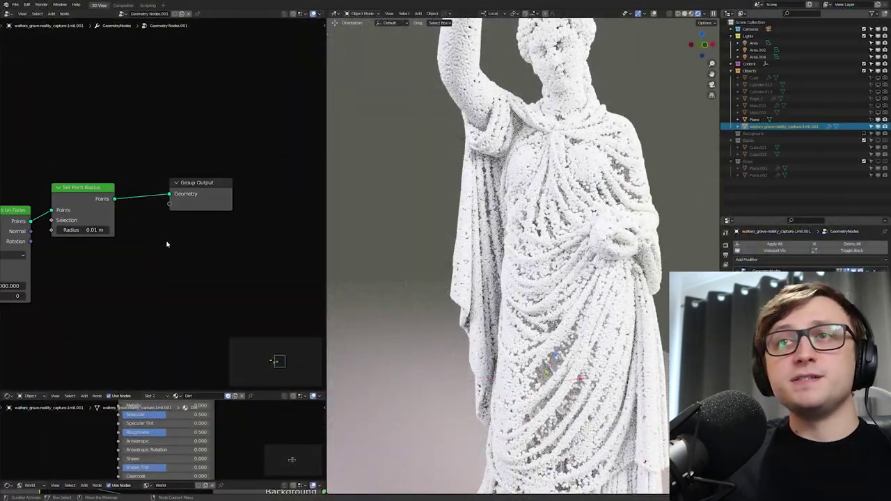
- Move the Group Output node farther from Set Point Radius and add a Join Geometry node fed by the points
middle_drag(167, 244, 160, 249)
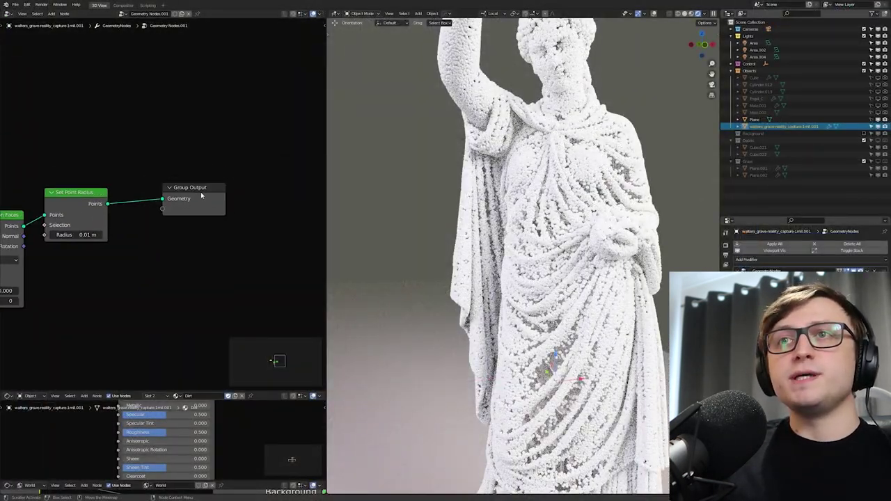
drag(202, 193, 298, 208)
scroll(181, 225, down, 3)
middle_drag(87, 220, 189, 213)
scroll(180, 214, down, 1)
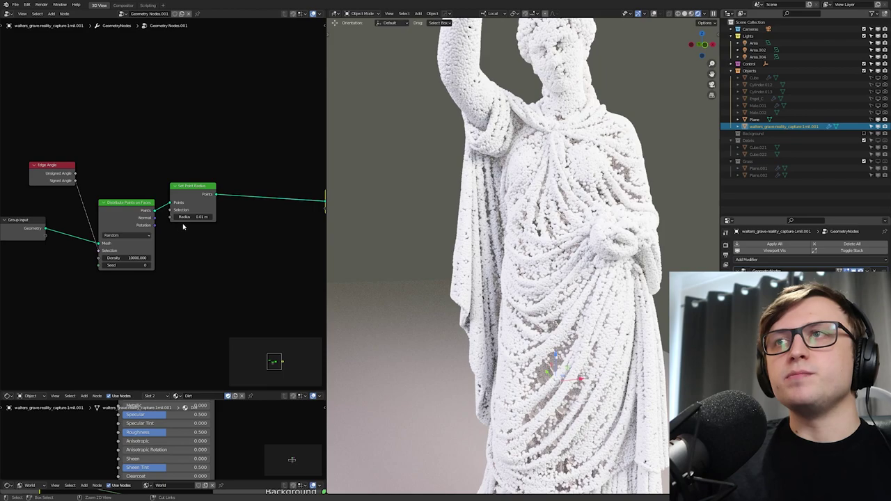
key(ctrl+space)
key(shift+a)
text(join)
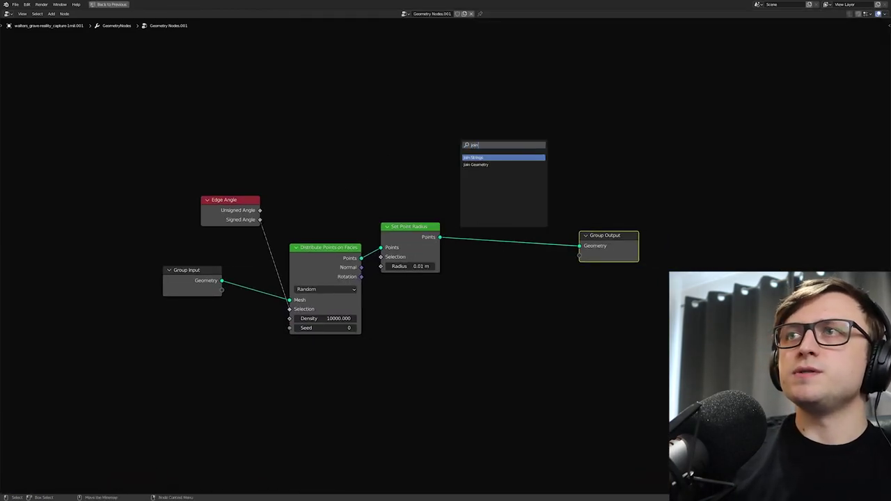
click(477, 165)
click(478, 167)
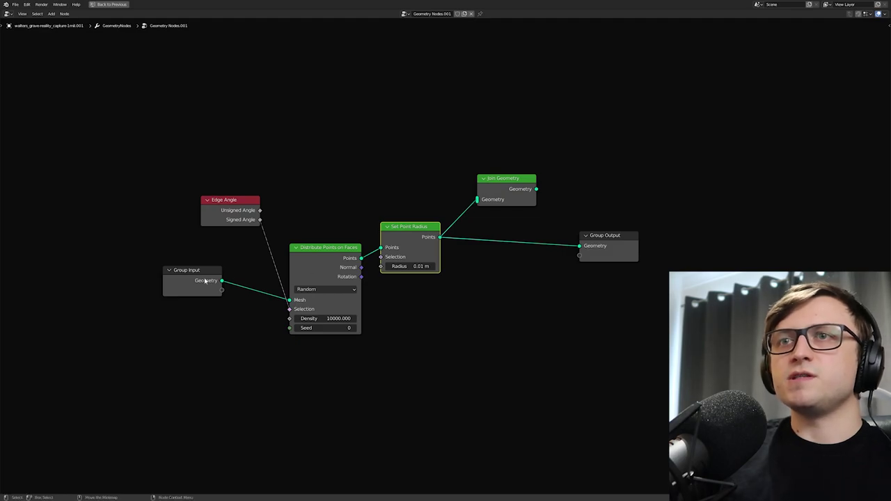
- Connect the Group Input geometry to Join Geometry and route the joined result to the Group Output
drag(221, 280, 232, 281)
drag(324, 234, 477, 200)
drag(536, 190, 579, 246)
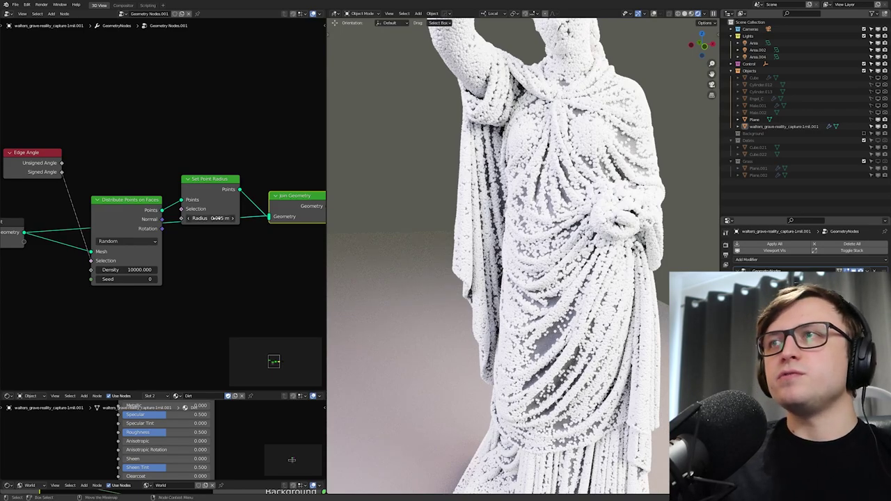
- Set the point radius to 0.005 m and the distribution density to 20000
scroll(643, 59, up, 1)
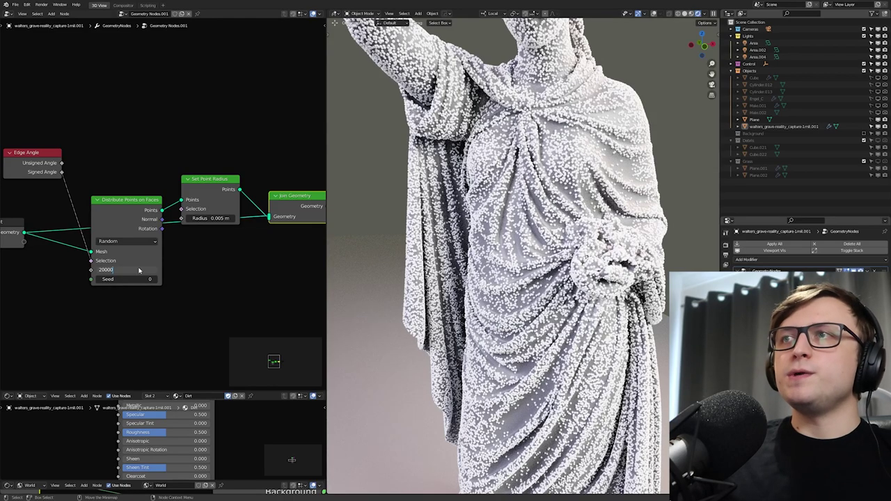
key(Return)
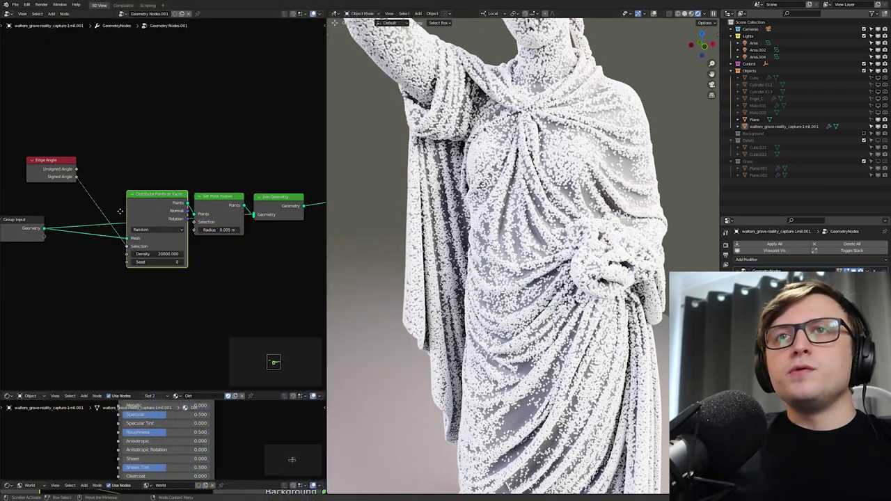
- Move the Edge Angle node below the Group Input node, leaving space before Distribute Points on Faces
middle_drag(120, 210, 186, 200)
drag(118, 153, 93, 258)
middle_drag(104, 276, 141, 262)
scroll(139, 262, up, 4)
drag(128, 259, 122, 258)
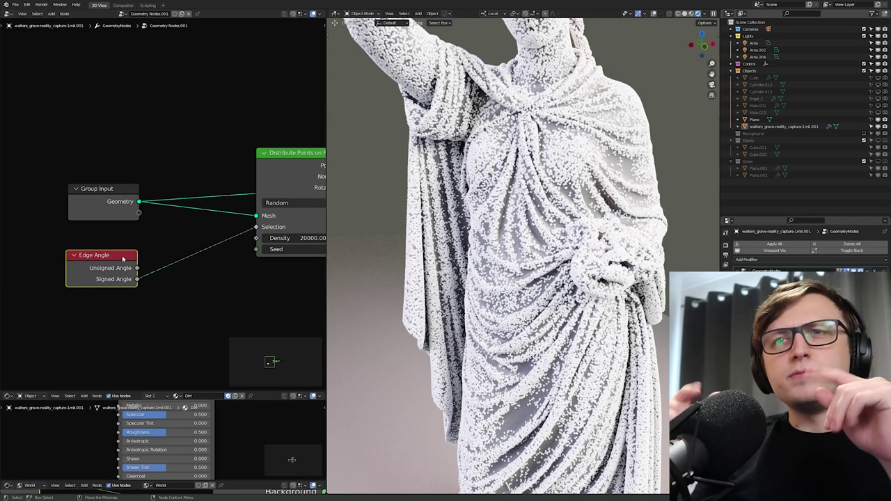
scroll(289, 218, up, 1)
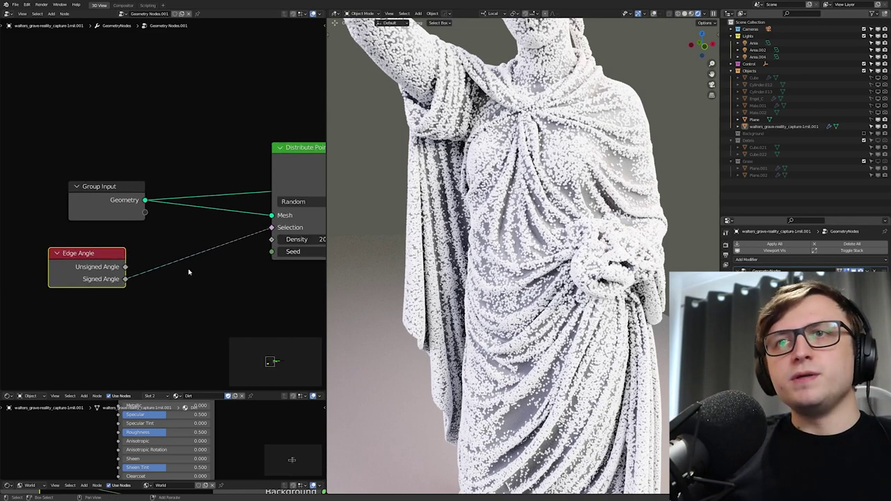
- Add a Math node beside Edge Angle and set its operation to Less Than
key(shift+a)
text(math)
key(Return)
click(167, 280)
click(163, 273)
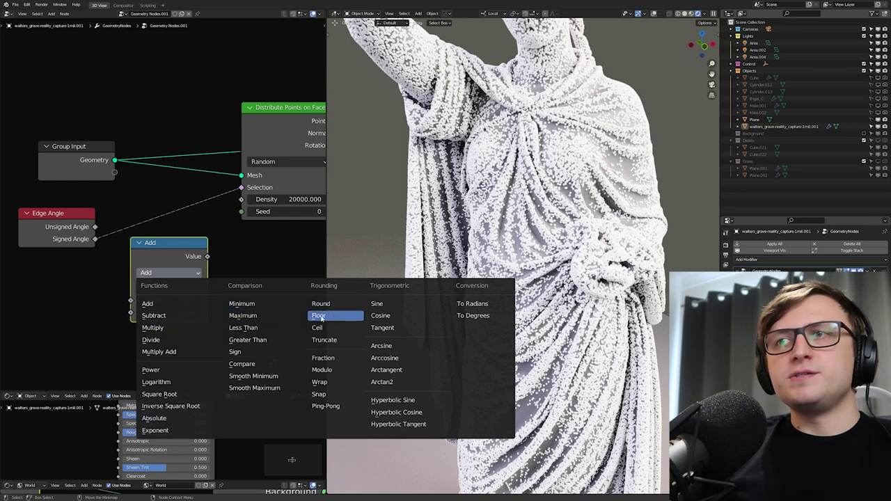
click(240, 328)
- Connect the Signed Angle to the Less Than node's Value and set its Threshold to 0
middle_drag(149, 297, 155, 304)
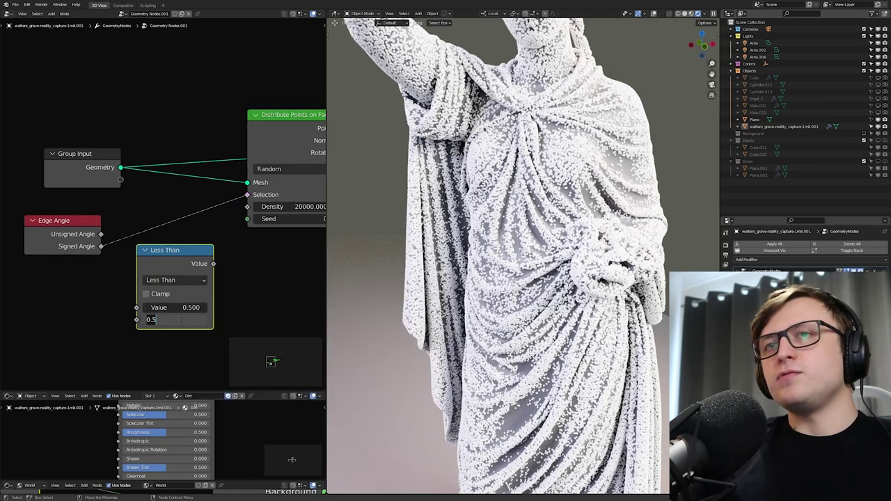
drag(100, 247, 136, 308)
middle_drag(201, 270, 206, 291)
drag(183, 284, 183, 278)
middle_drag(177, 297, 169, 263)
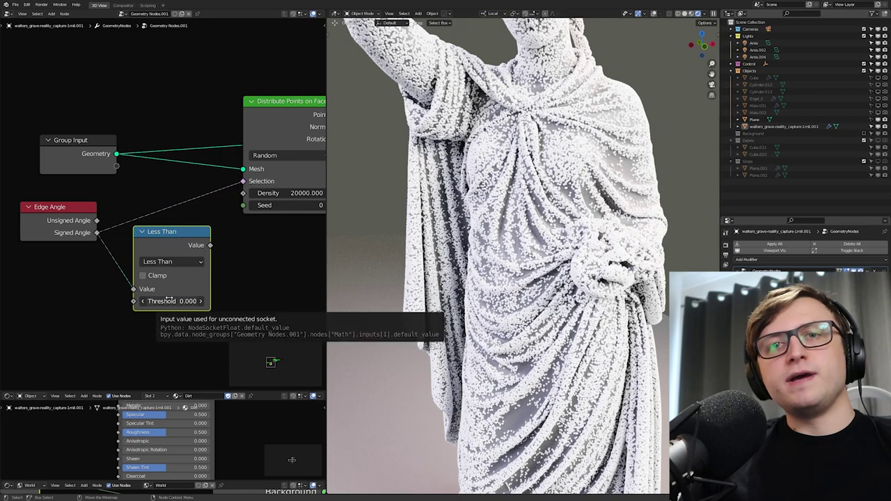
- Connect the Less Than node's Value output to the Selection input of Distribute Points on Faces
drag(210, 245, 230, 219)
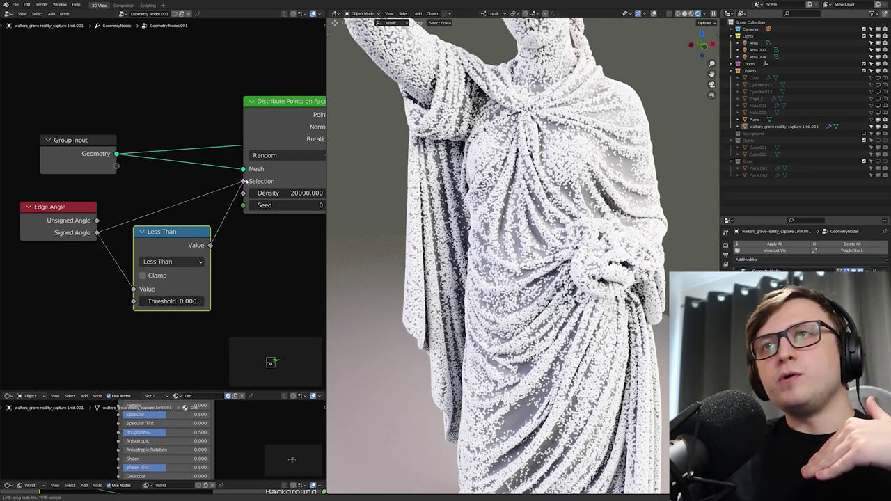
drag(245, 181, 243, 181)
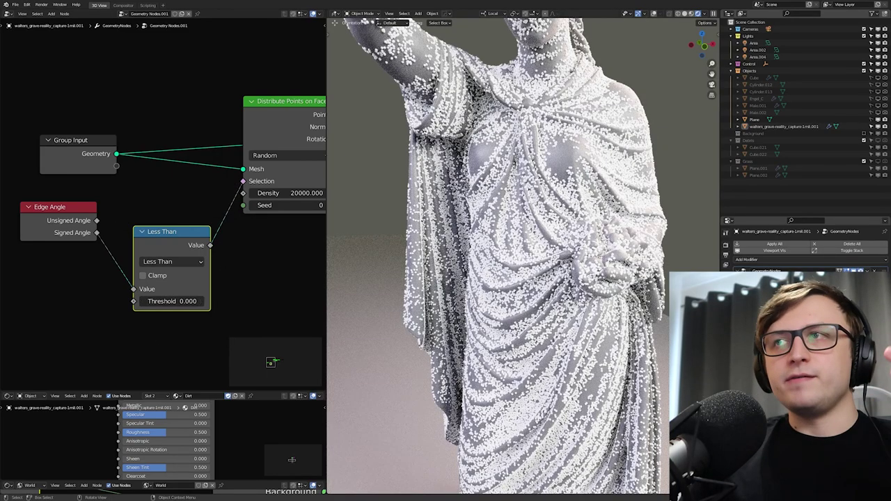
middle_drag(212, 288, 213, 293)
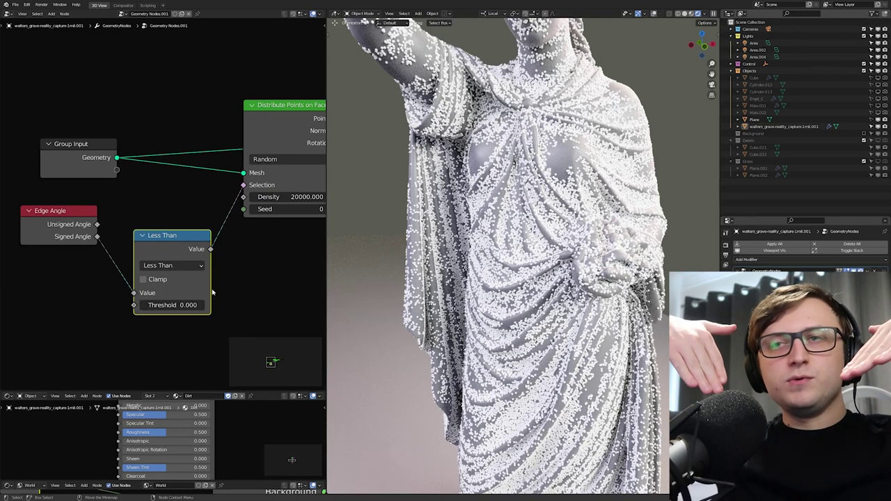
- Switch the Math node's operation to Greater Than and move the node up beside Edge Angle
click(186, 266)
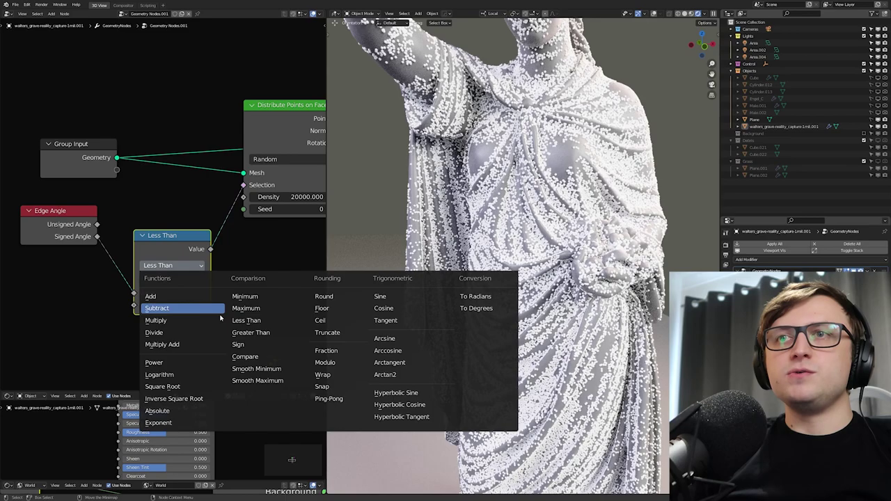
click(249, 333)
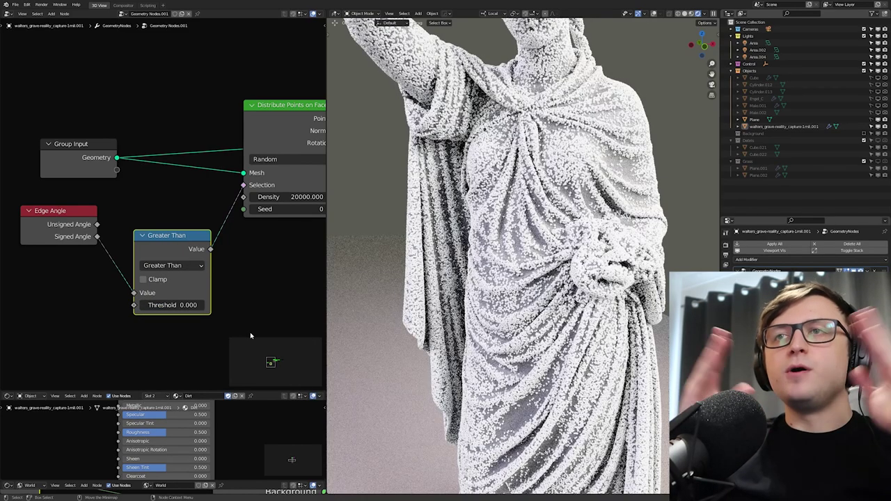
drag(165, 243, 164, 214)
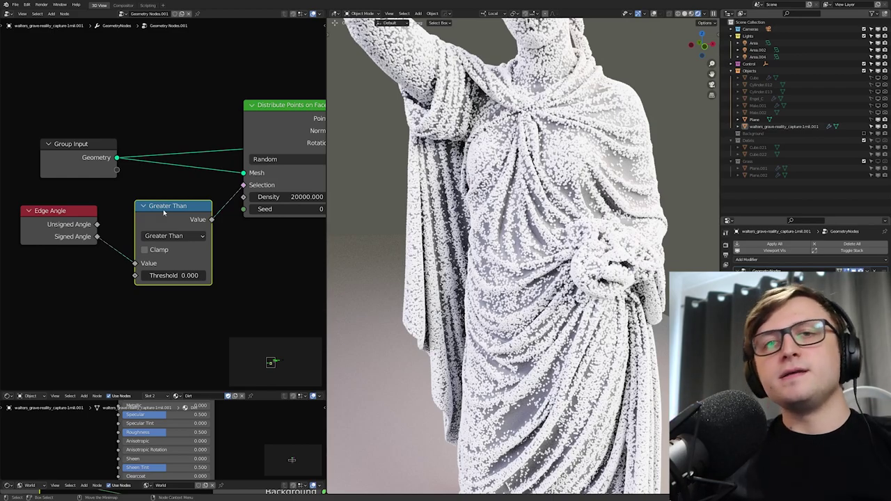
scroll(153, 297, up, 2)
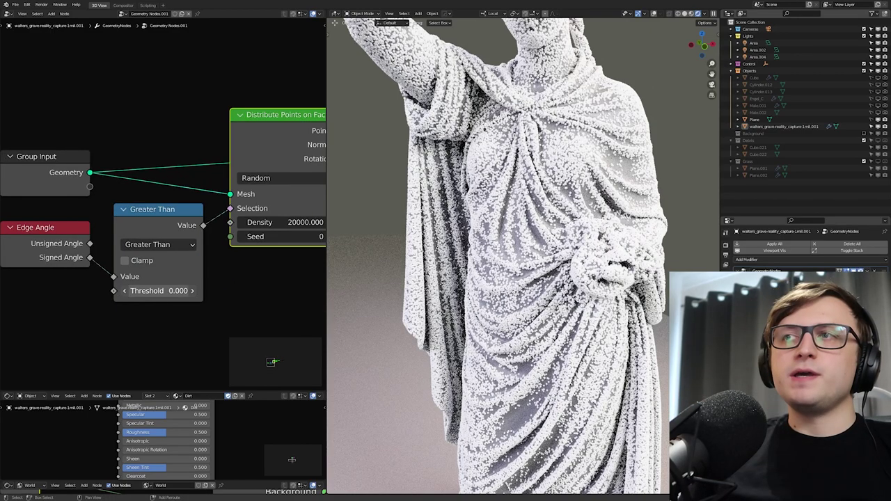
- Try Greater Than thresholds of 0.2, 0.26 and 0.36, ending at 0.33
drag(158, 291, 179, 290)
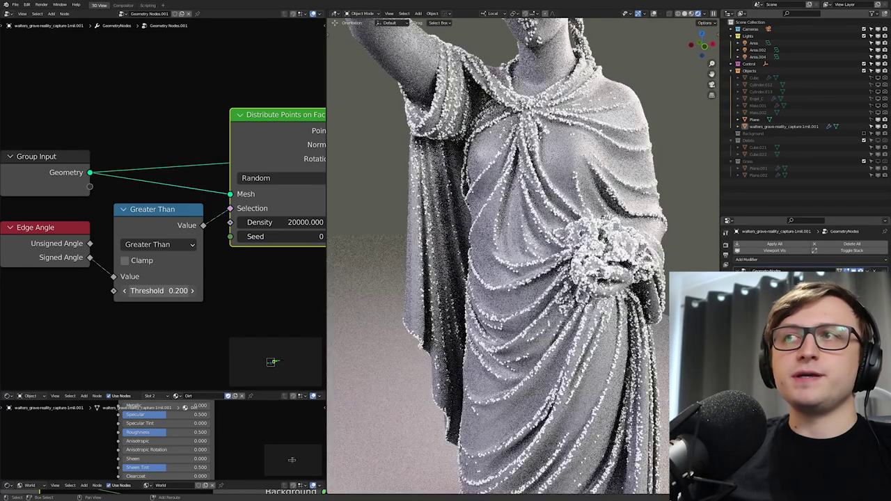
drag(179, 291, 170, 291)
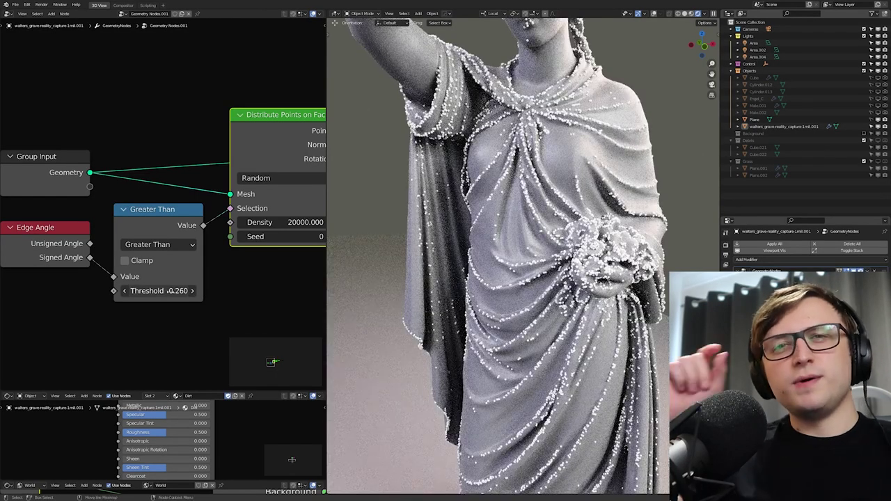
middle_drag(170, 290, 173, 287)
shift+drag(173, 287, 184, 287)
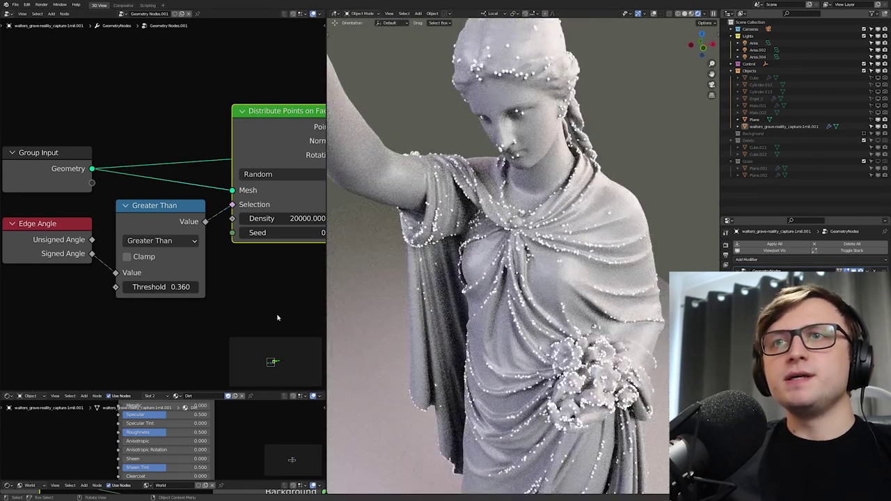
drag(161, 287, 161, 288)
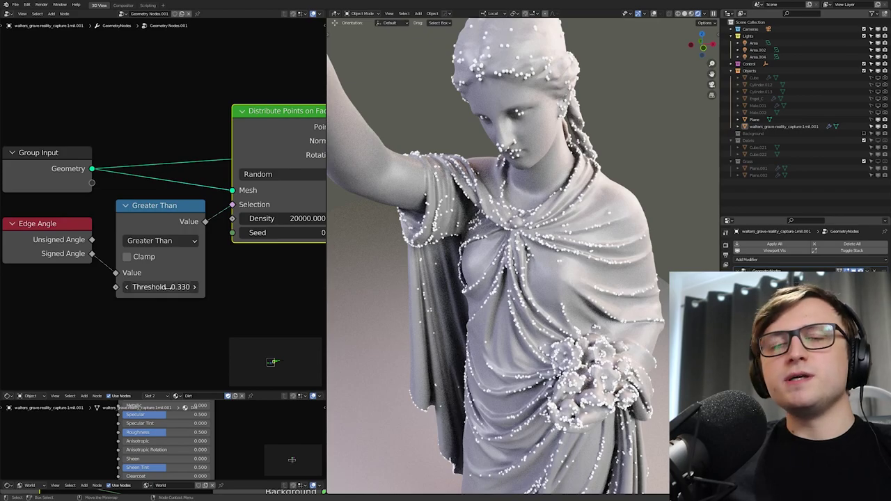
- Switch the Math node's operation back to Less Than and set its Threshold to -0.1
click(178, 244)
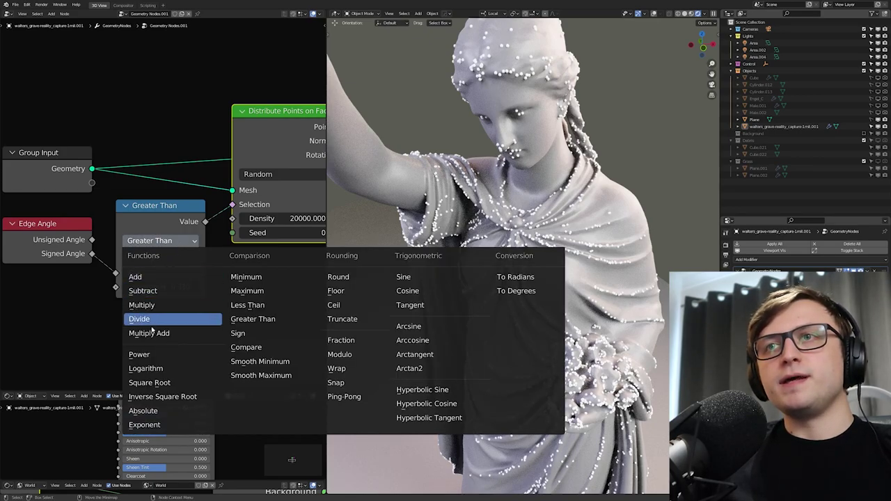
click(236, 306)
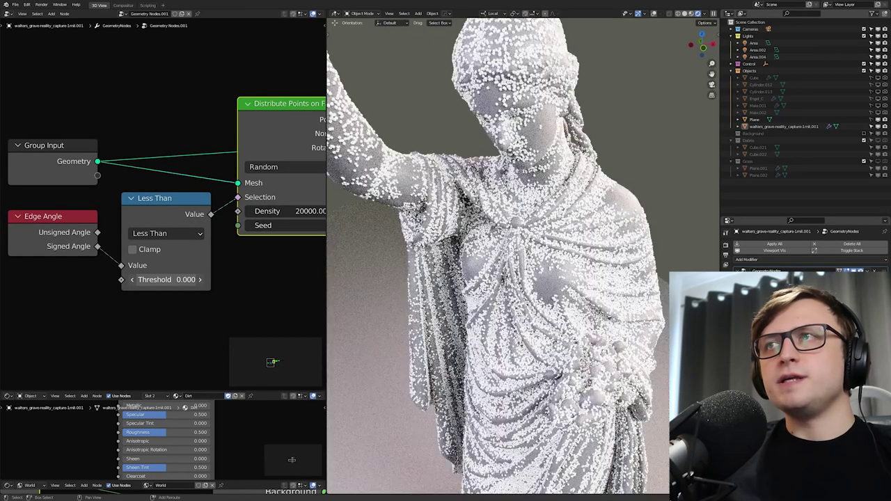
drag(170, 281, 163, 281)
click(170, 283)
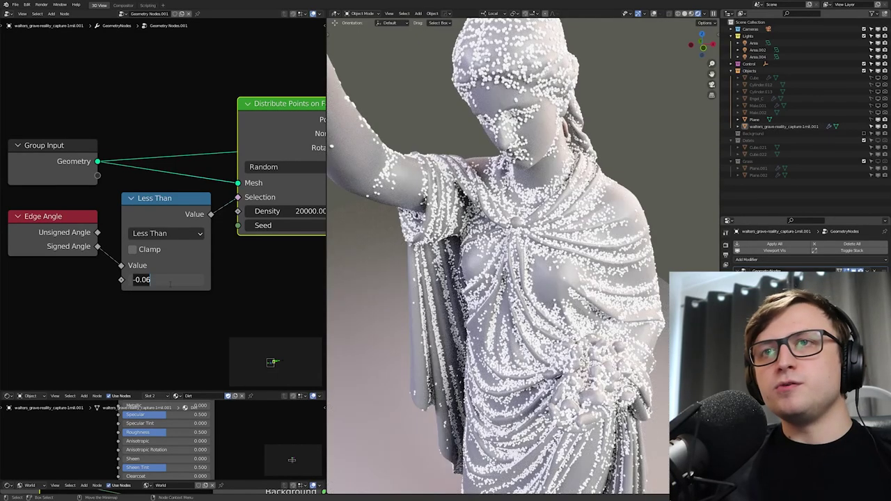
text(-0.1)
key(Return)
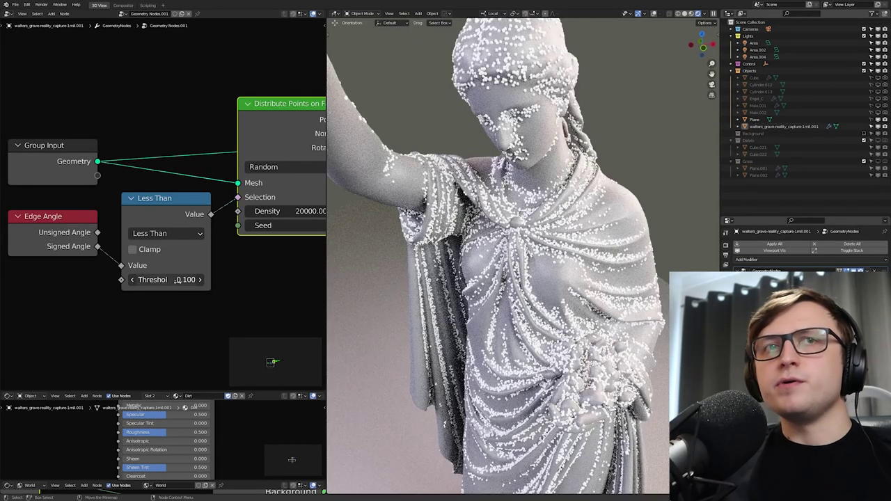
- Set the Distribute Points on Faces density to 100000
scroll(202, 247, down, 3)
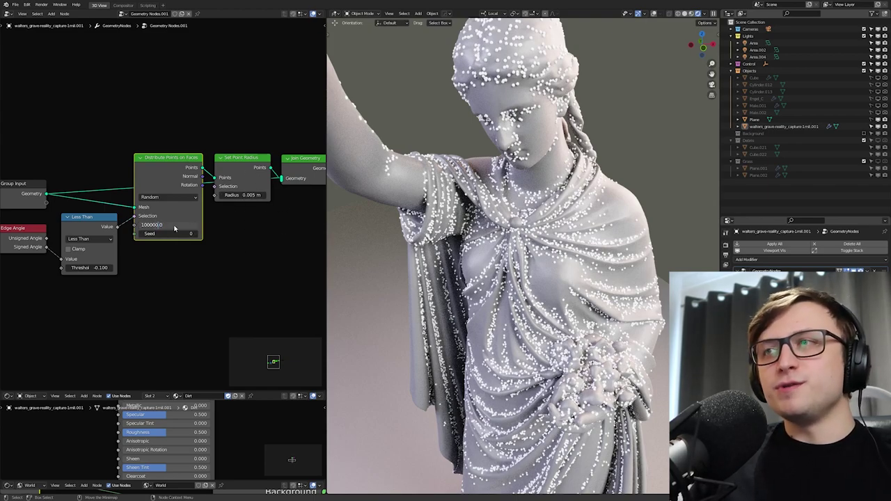
key(Return)
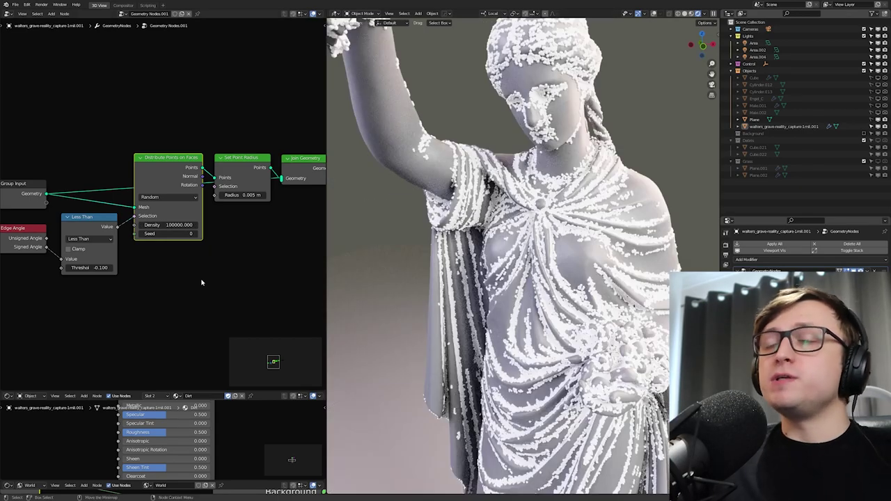
middle_drag(619, 296, 553, 272)
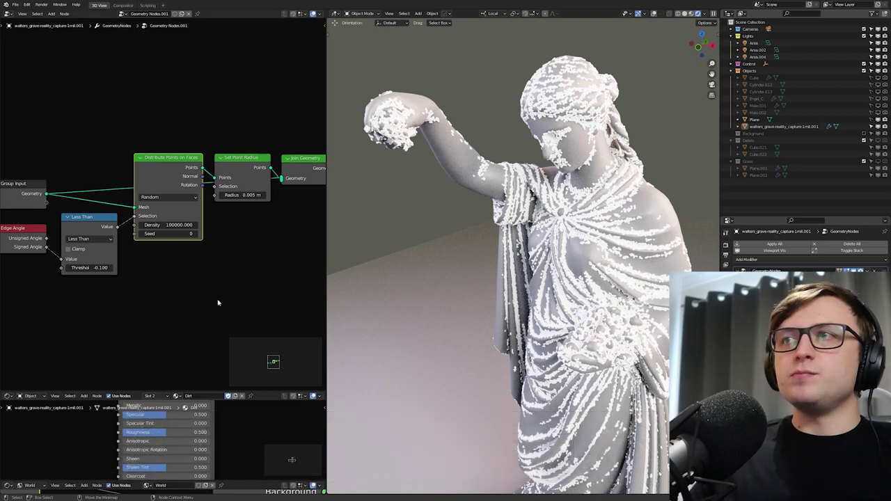
- Make room before Join Geometry and insert a Set Material node after Set Point Radius
middle_drag(209, 237, 137, 235)
drag(241, 151, 293, 153)
drag(142, 156, 247, 160)
click(185, 223)
key(shift+a)
click(184, 222)
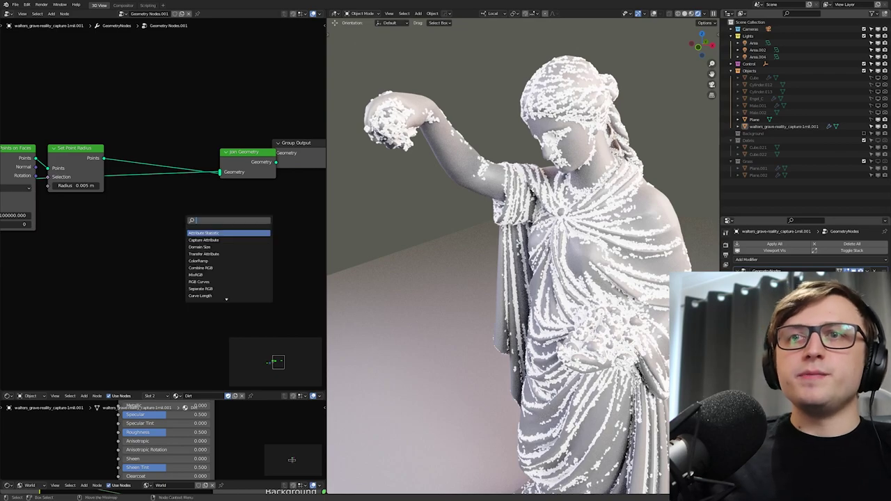
text(set ma)
key(Return)
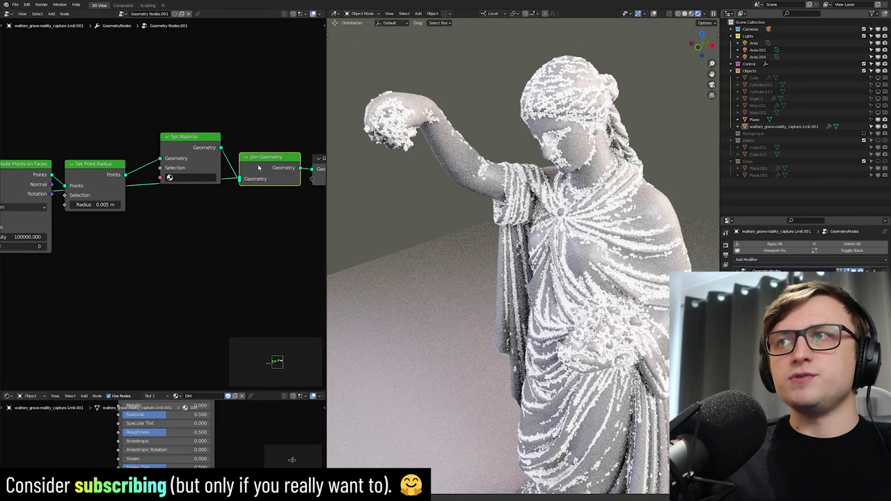
- Assign the _Dirt material in the Set Material node
click(185, 200)
click(163, 238)
click(179, 250)
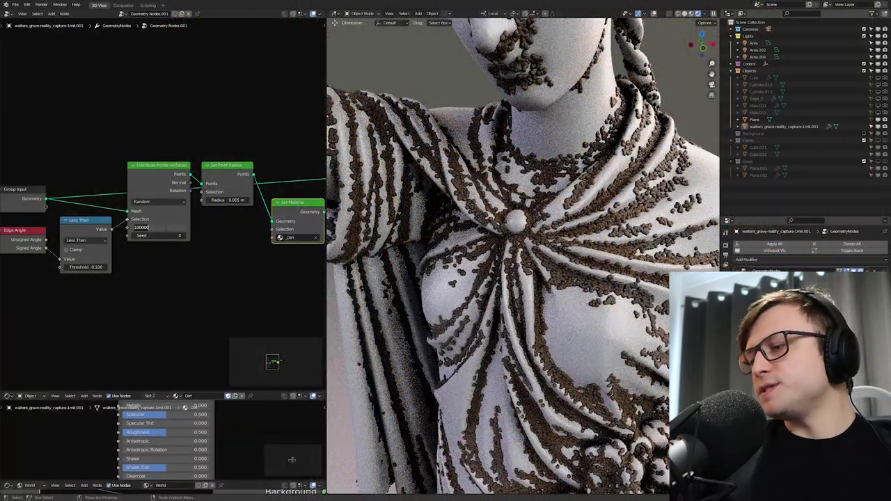
- Set the Distribute Points on Faces density to 50000
key(Return)
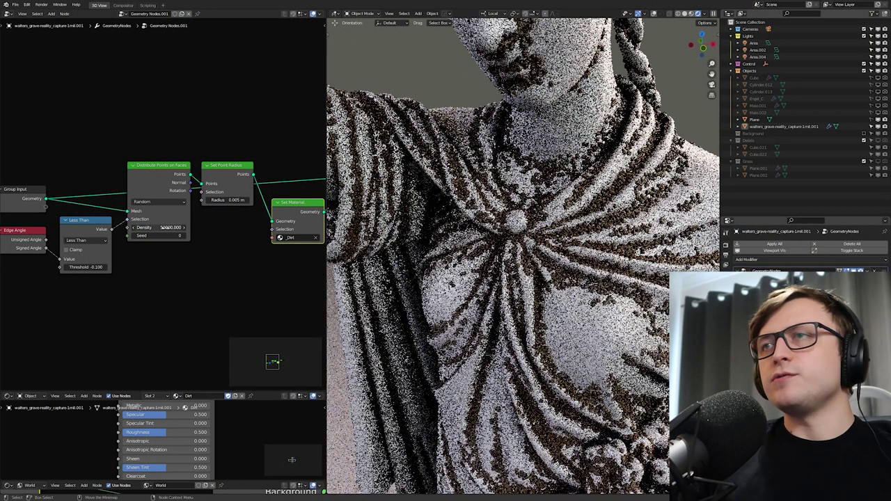
middle_drag(137, 183, 31, 183)
scroll(187, 146, up, 2)
middle_drag(187, 145, 139, 182)
scroll(183, 215, down, 3)
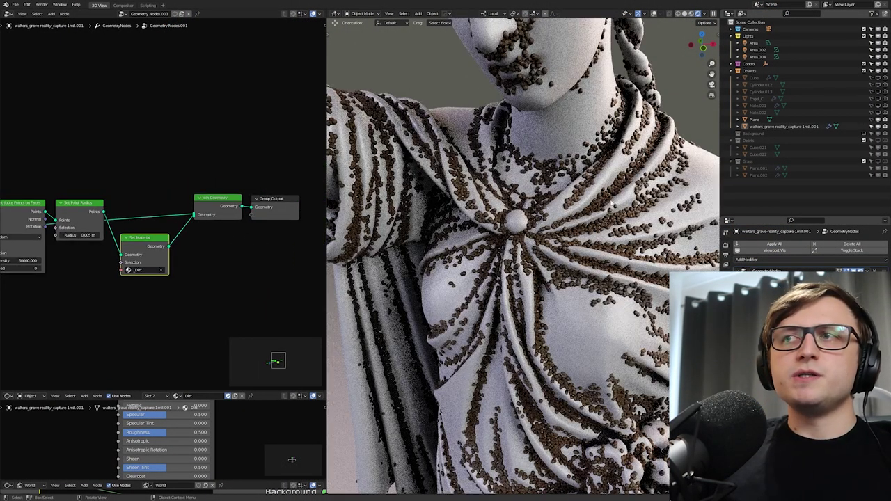
- Move the Set Material and Join Geometry nodes farther from Set Point Radius to open a gap
key(g)
click(252, 204)
click(175, 203)
middle_drag(188, 201, 185, 204)
scroll(175, 147, up, 1)
- Add a Points to Volume node above the link between Set Point Radius and Set Material
key(shift+a)
text(points)
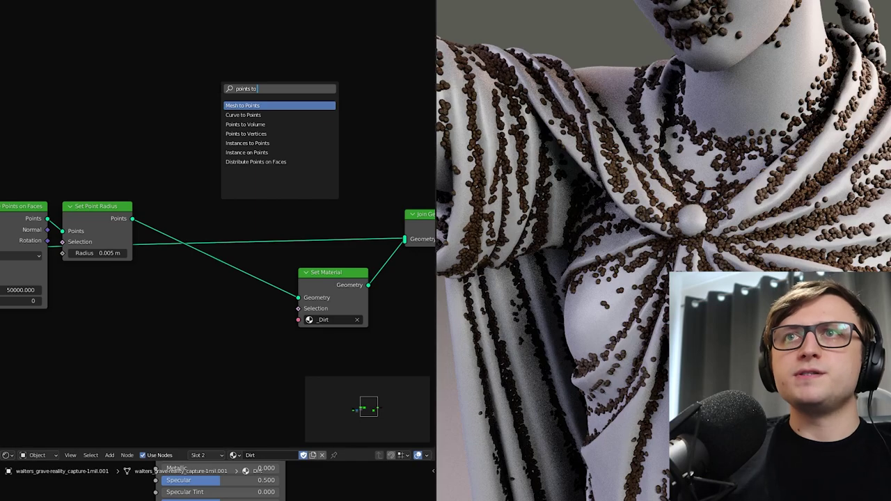
text( to)
key(Down)
key(Down)
key(Return)
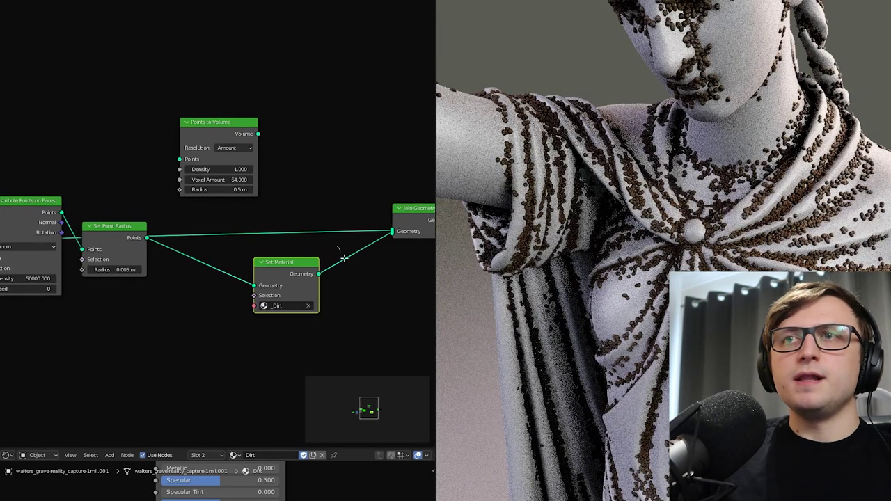
- Insert a reroute before Join Geometry and feed the distributed points into it and Points to Volume, bypassing Set Point Radius and Set Material
shift+right_drag(338, 255, 351, 264)
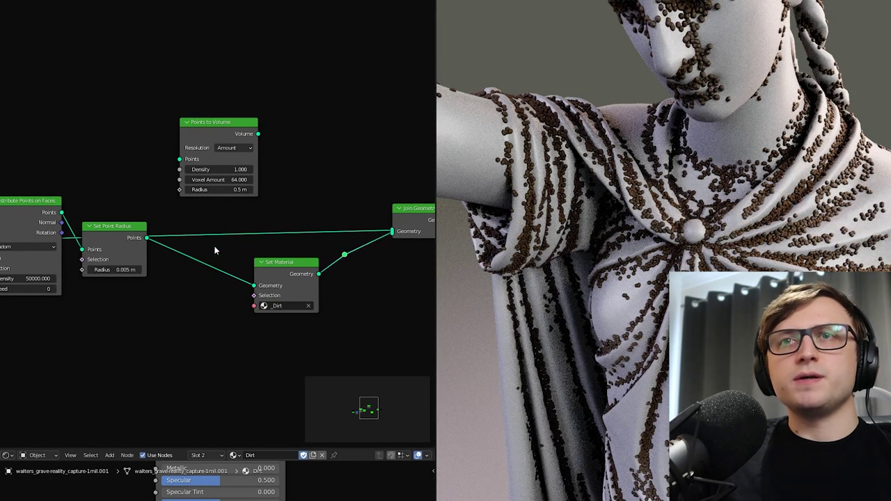
middle_drag(93, 219, 130, 215)
drag(98, 207, 381, 250)
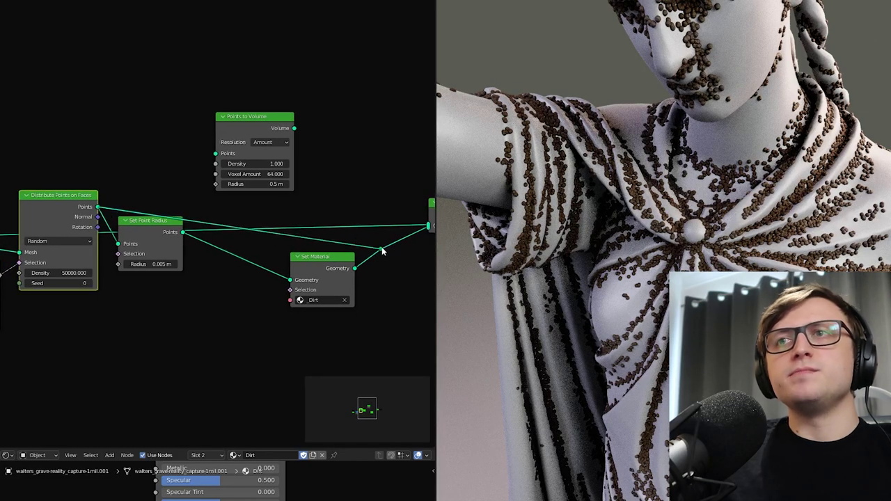
drag(168, 221, 179, 291)
middle_drag(340, 270, 304, 272)
scroll(564, 271, down, 4)
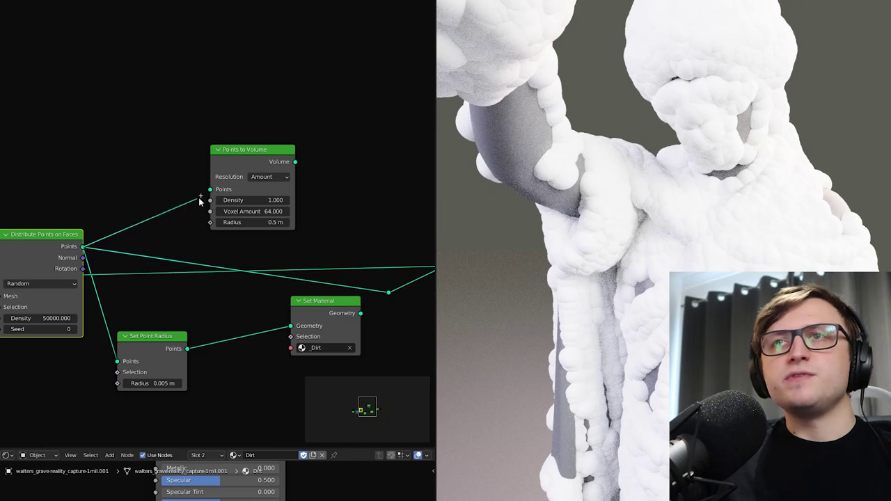
middle_drag(218, 160, 122, 156)
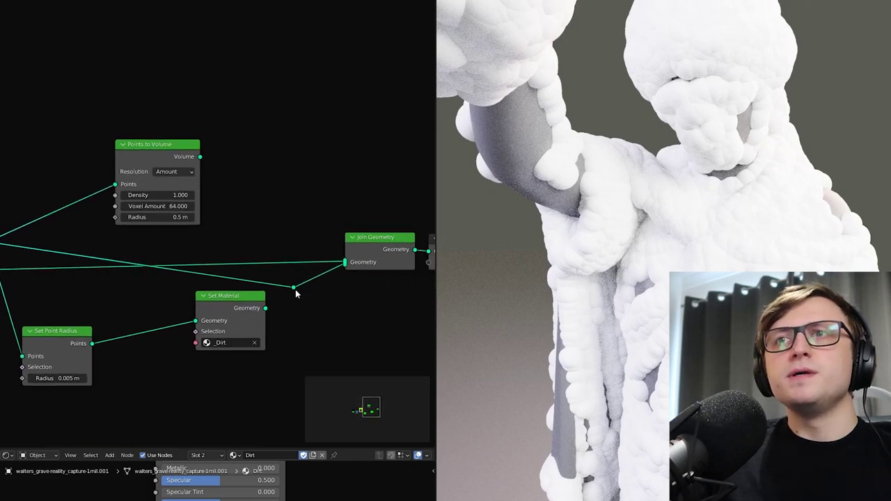
- Add a Volume to Mesh node and connect it between Points to Volume and the reroute before Join Geometry
key(shift+a)
drag(157, 145, 192, 173)
text(volume to)
key(Return)
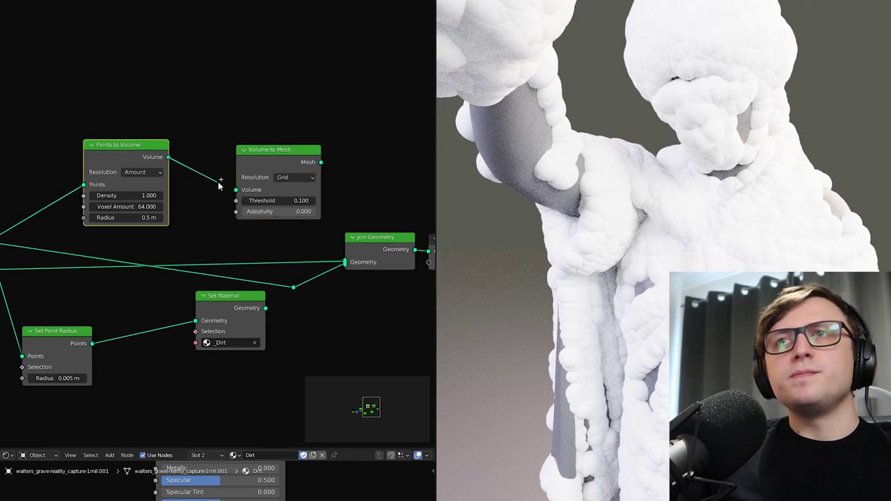
drag(295, 156, 249, 153)
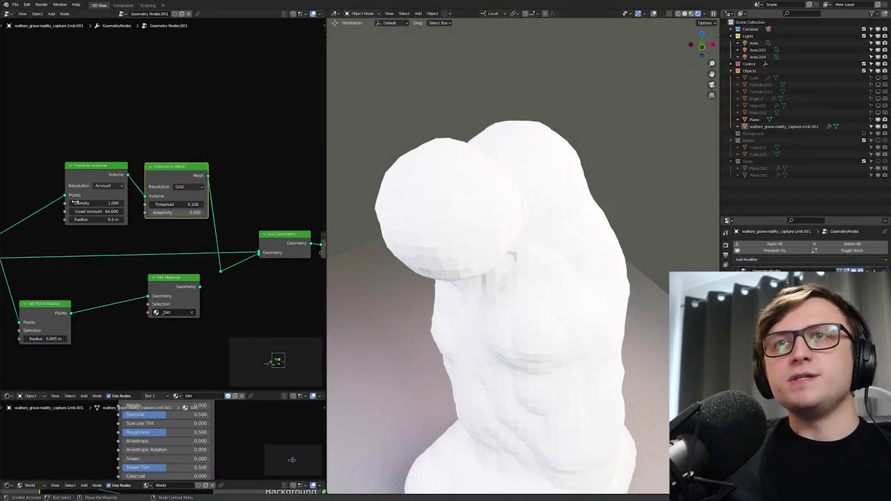
- Set the Points to Volume radius to 0.01 m
scroll(72, 200, up, 3)
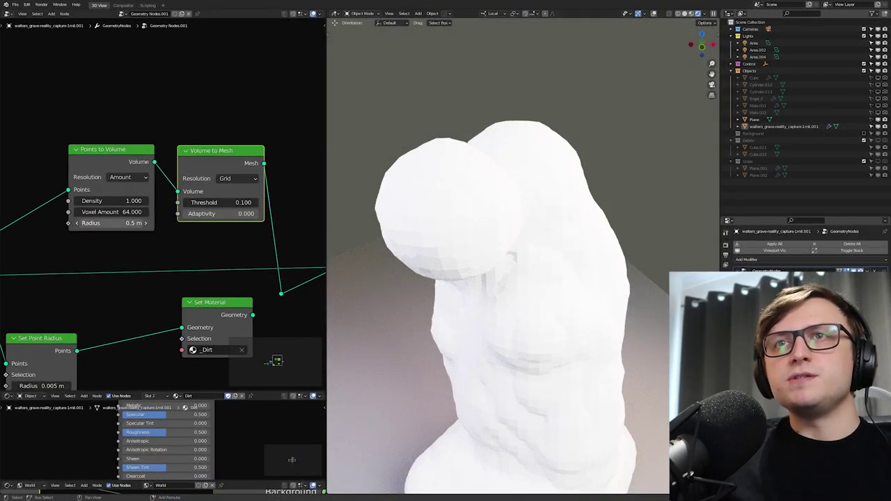
drag(112, 223, 77, 224)
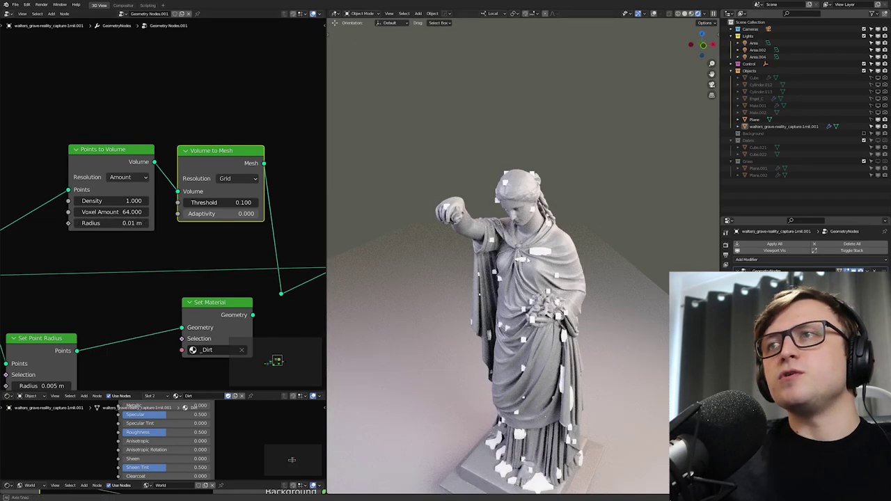
middle_drag(511, 269, 518, 263)
scroll(518, 263, up, 4)
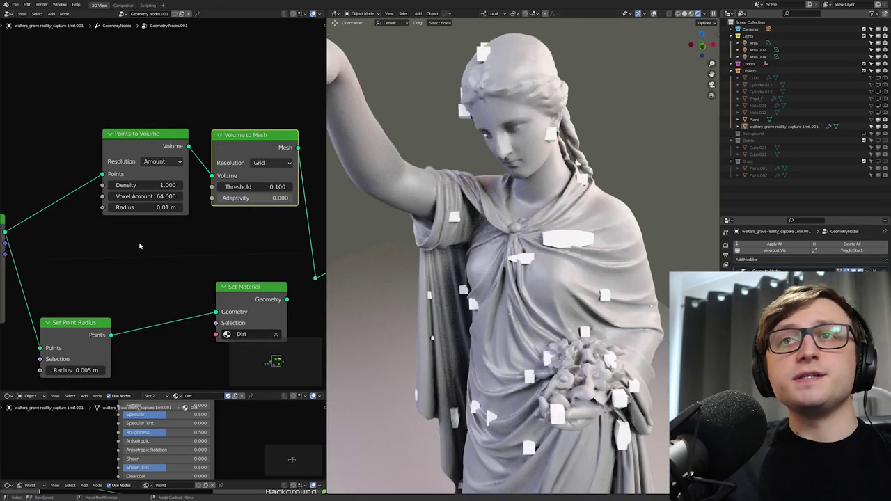
scroll(140, 245, down, 2)
middle_drag(117, 259, 135, 237)
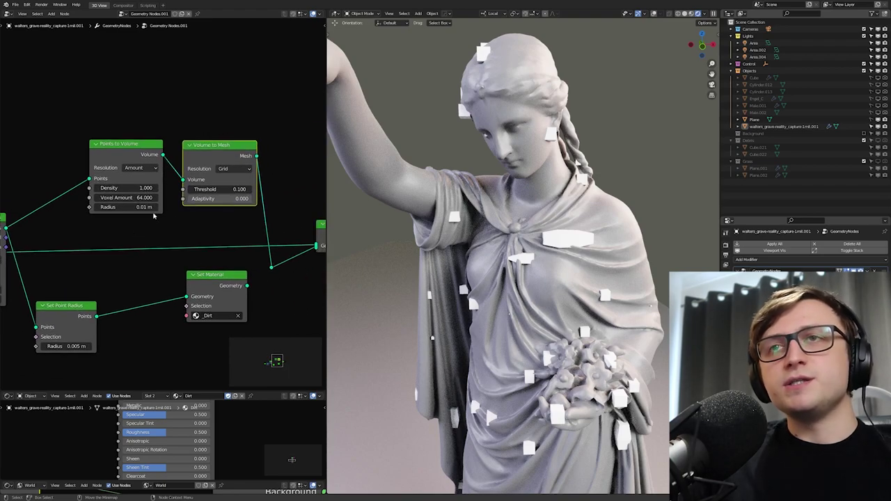
- Set the Points to Volume density to 10 and its voxel amount first to 300, and finally to 1000
click(130, 188)
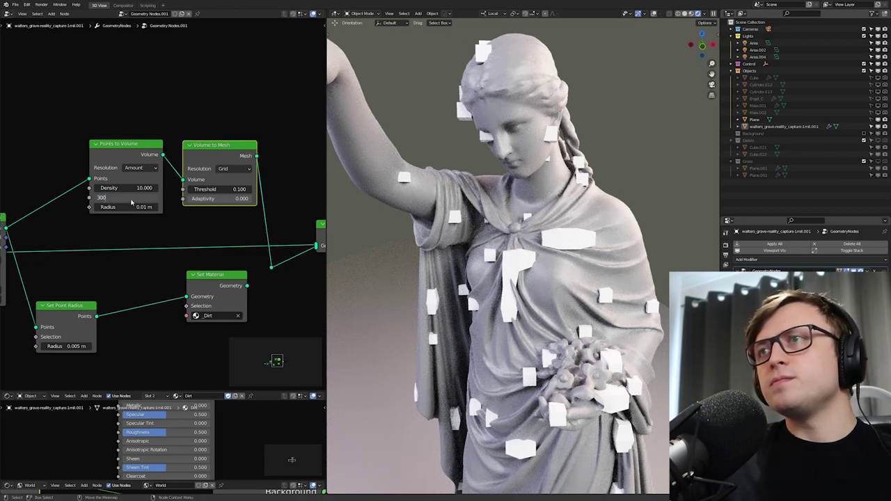
click(131, 199)
text(300)
key(Return)
click(128, 199)
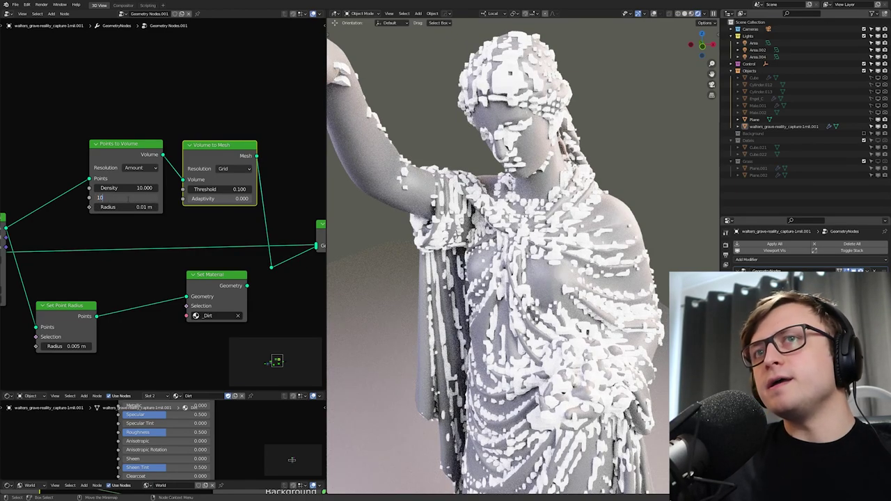
key(Return)
scroll(697, 221, up, 8)
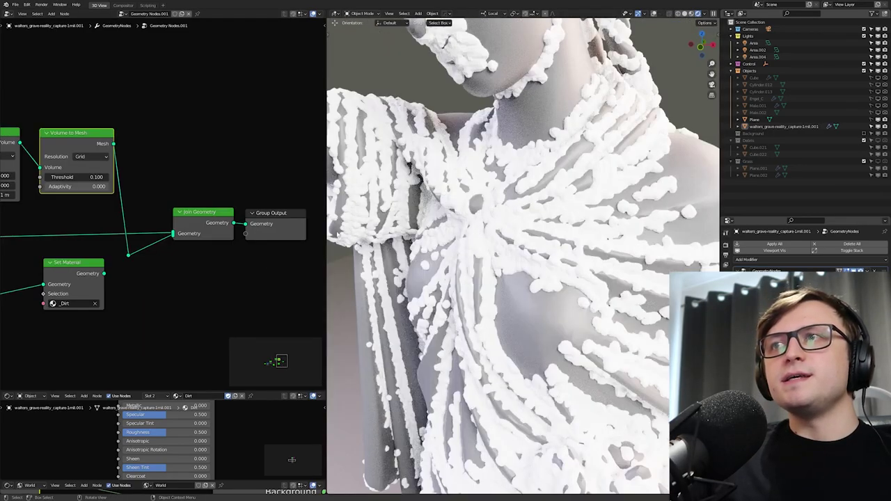
- Shift Volume to Mesh back and insert the _Dirt Set Material node between it and the reroute before Join Geometry
middle_drag(172, 245, 285, 258)
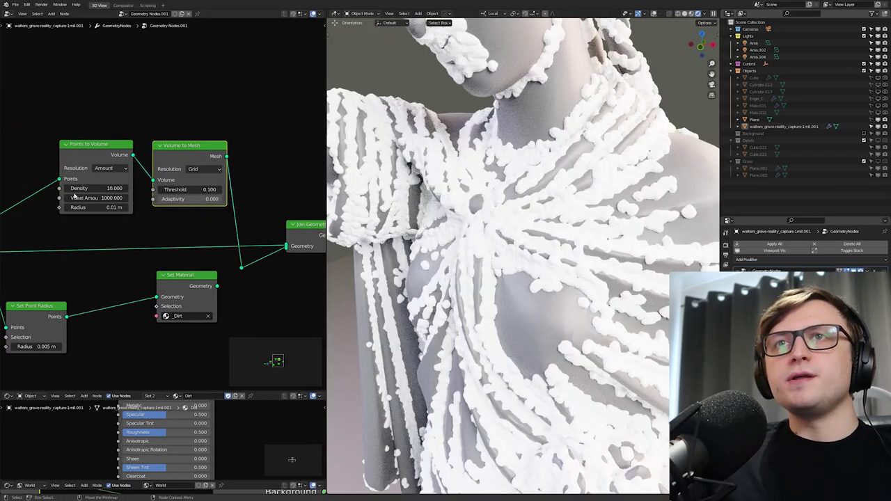
drag(166, 155, 111, 155)
click(205, 270)
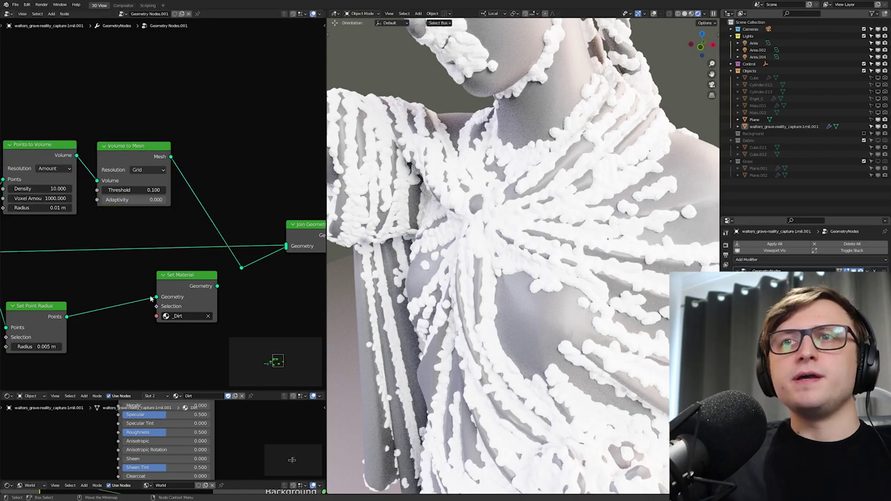
scroll(186, 286, down, 1)
drag(186, 286, 284, 177)
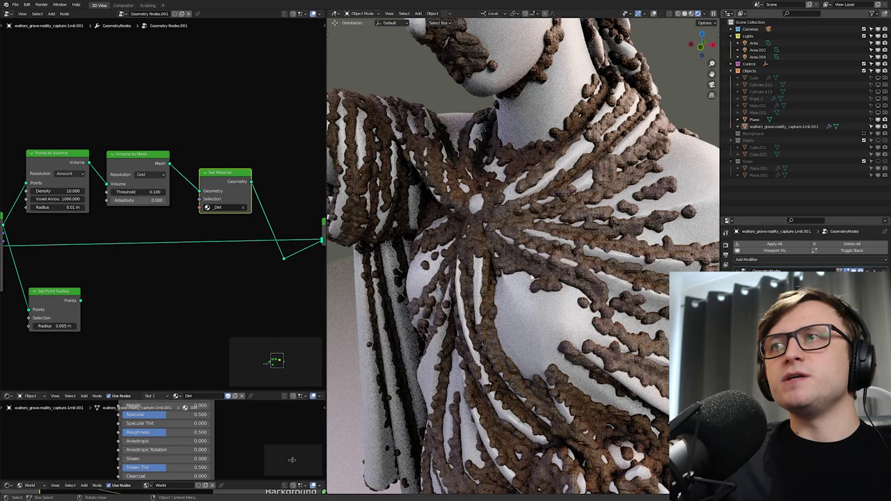
- Set the Points to Volume voxel amount to 500 and the Volume to Mesh adaptivity to 1
scroll(531, 277, up, 6)
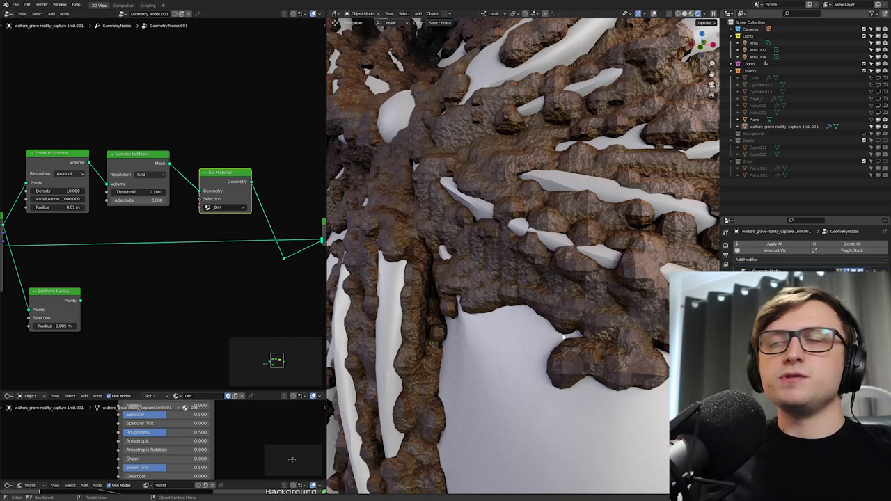
scroll(62, 209, up, 2)
click(66, 222)
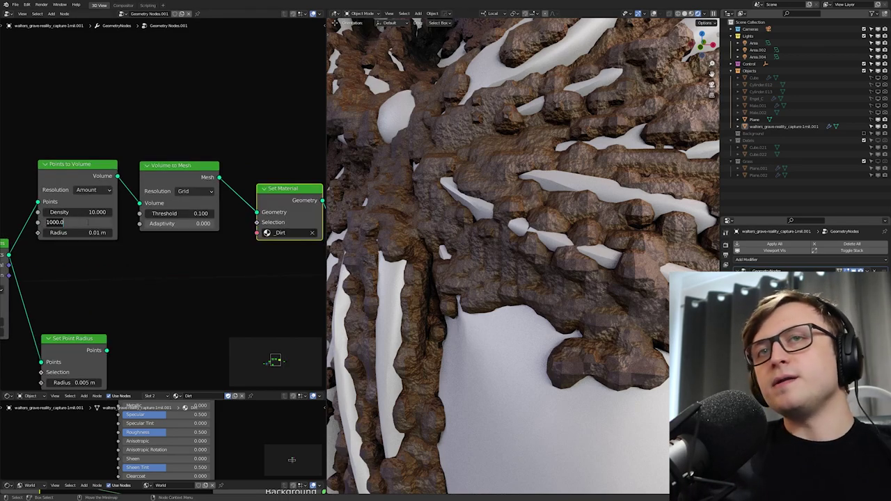
key(Return)
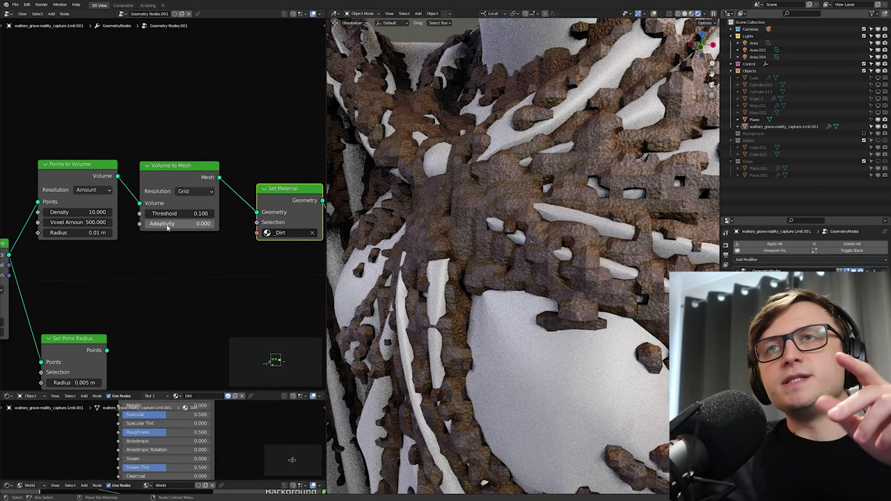
drag(180, 223, 250, 224)
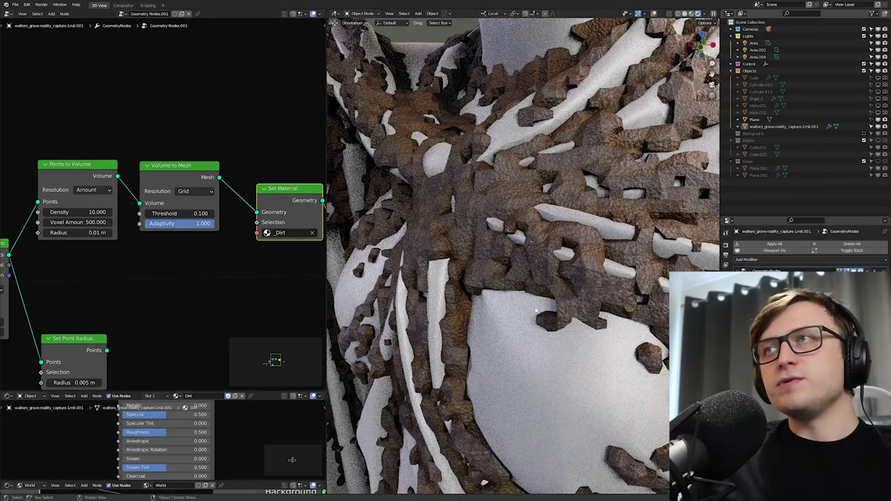
scroll(534, 311, down, 4)
middle_drag(523, 292, 565, 237)
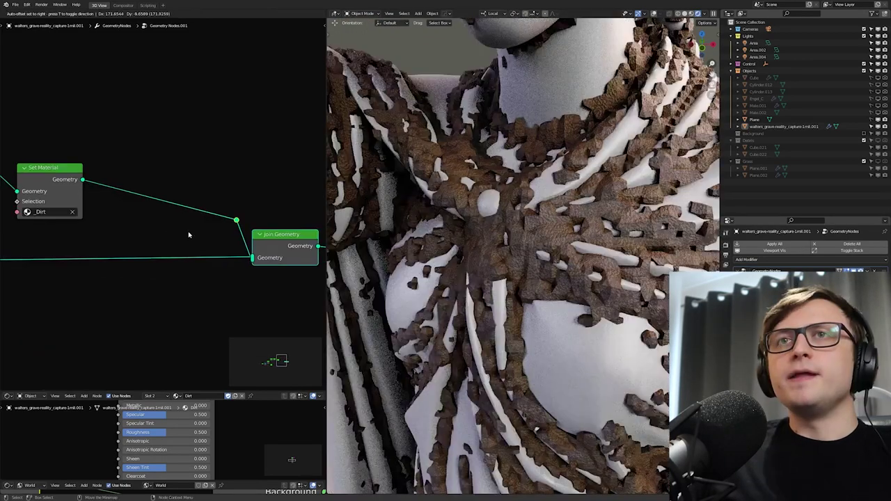
- Add a Set Shade Smooth node on the link between Set Material and the reroute before Join Geometry
middle_drag(188, 234, 184, 229)
key(shift+a)
click(160, 175)
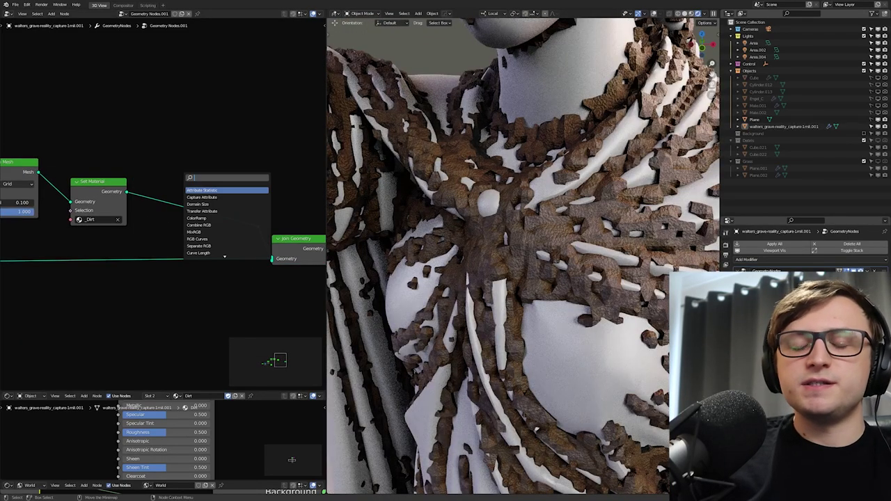
text(set sha)
key(Return)
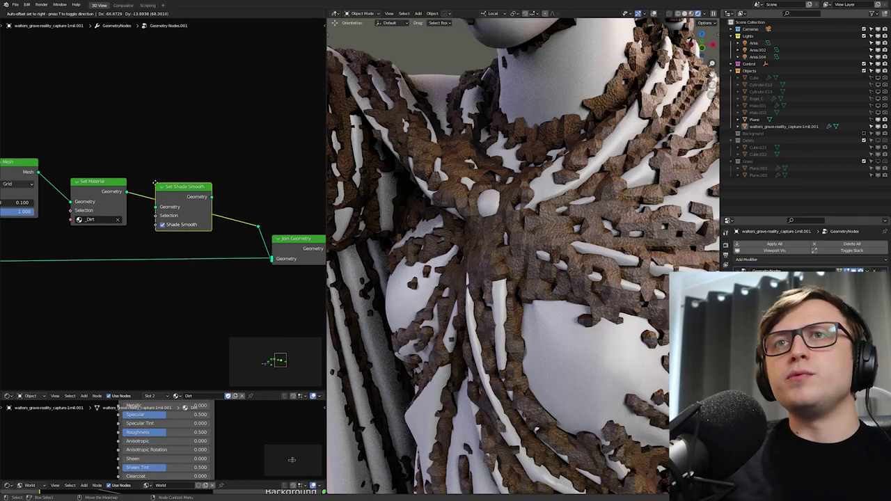
click(268, 195)
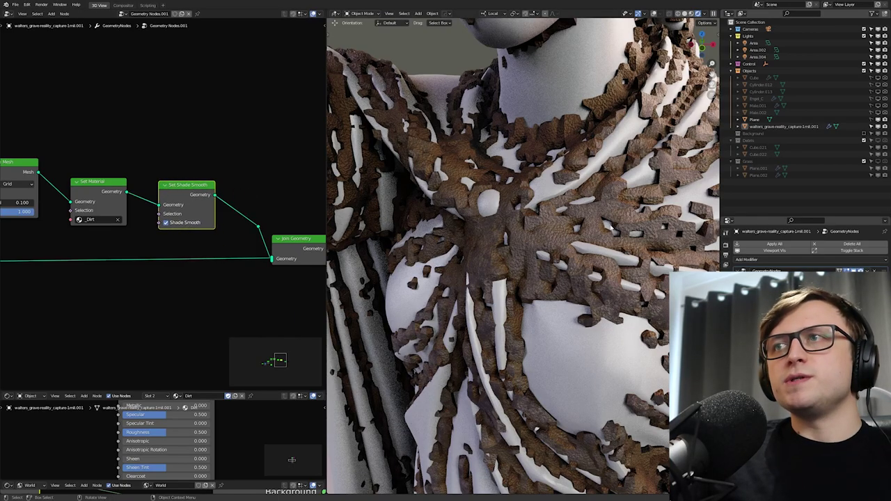
- Set the Points to Volume voxel amount back to 1000 and check the dirt over the whole statue
scroll(564, 216, up, 2)
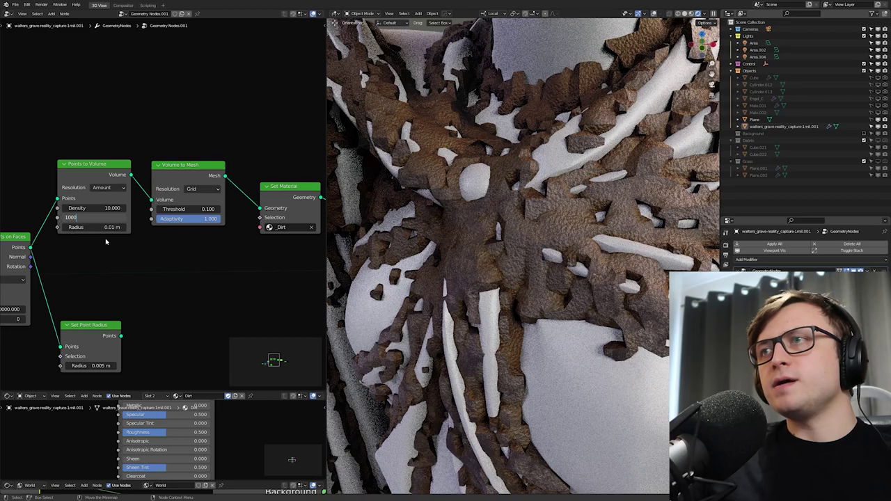
key(Return)
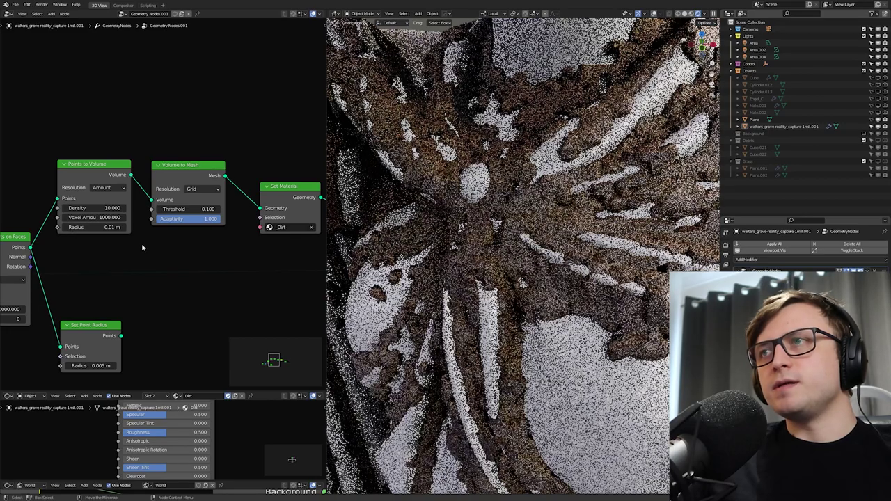
scroll(526, 233, down, 5)
middle_drag(526, 233, 517, 250)
scroll(517, 249, down, 3)
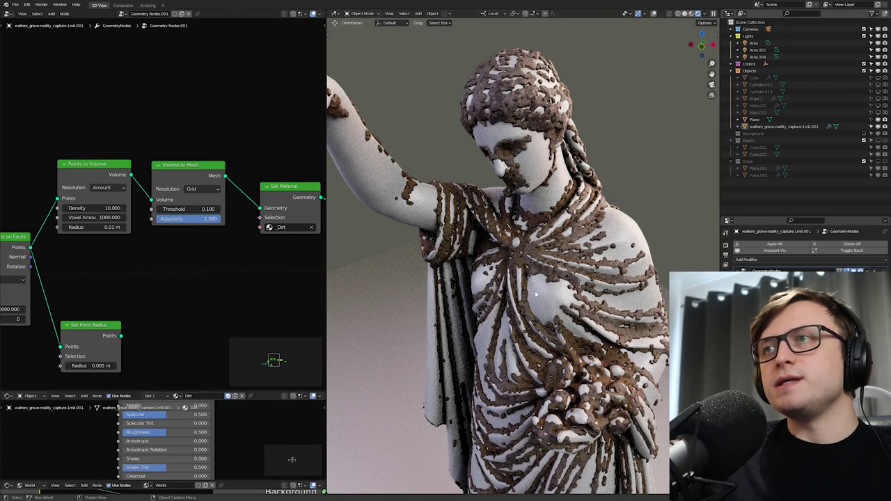
scroll(164, 205, down, 4)
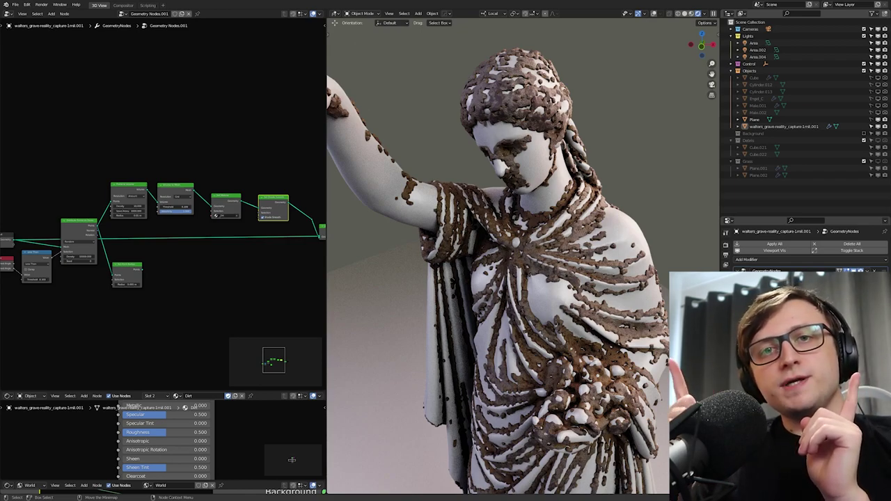
- Maximize the geometry node editor with the entire dirt node tree in view and select Set Point Radius
key(z)
mouse_move(229, 300)
middle_down()
mouse_move(258, 294)
mouse_move(223, 276)
middle_up()
click(535, 295)
key(ctrl+space)
scroll(360, 259, up, 2)
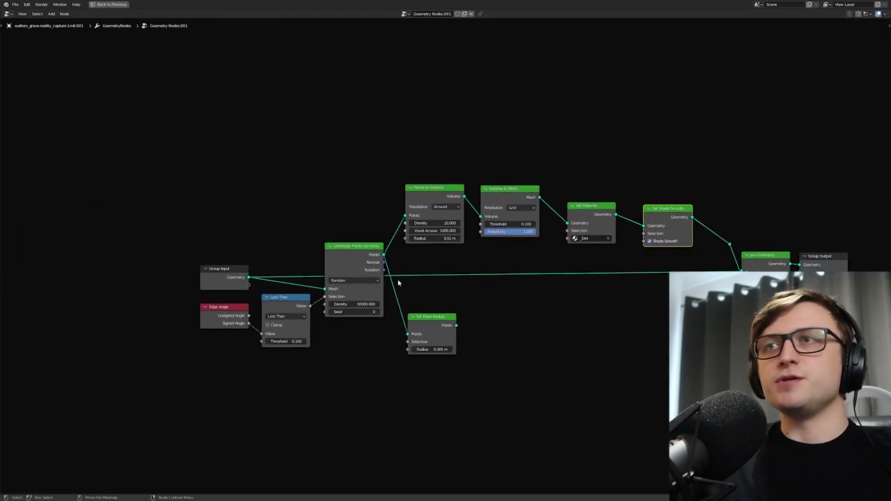
click(426, 320)
middle_drag(457, 311, 414, 294)
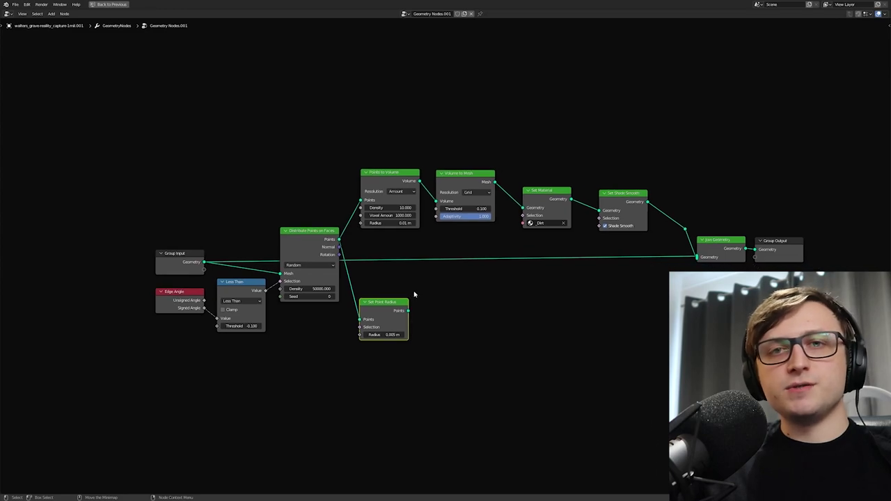
- Tidy the node layout by aligning the nodes from Points to Volume through Set Shade Smooth and moving Join Geometry and Group Output closer
drag(391, 178, 390, 202)
drag(461, 174, 451, 195)
drag(542, 192, 515, 198)
drag(615, 195, 570, 198)
drag(706, 202, 765, 252)
shift+click(685, 228)
drag(712, 242, 640, 238)
scroll(188, 303, up, 1)
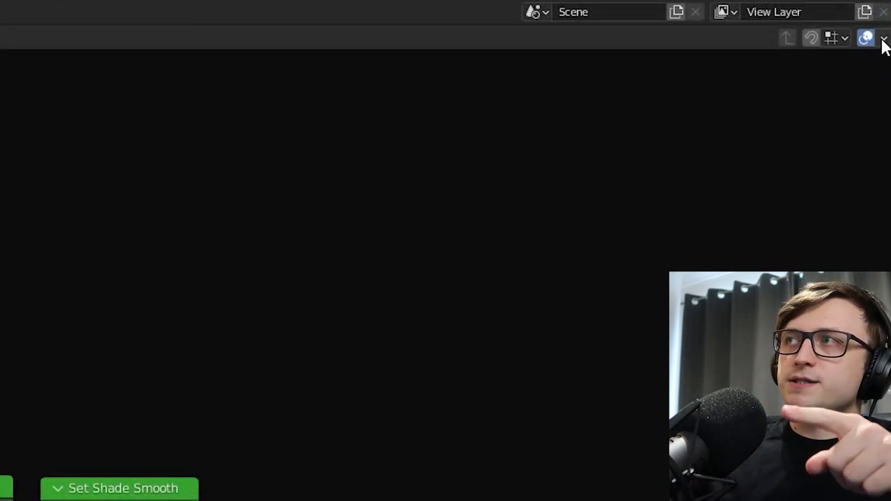
- Toggle the Wire Colors and Context Path node editor overlays off and on, and enable the Timings overlay
click(883, 38)
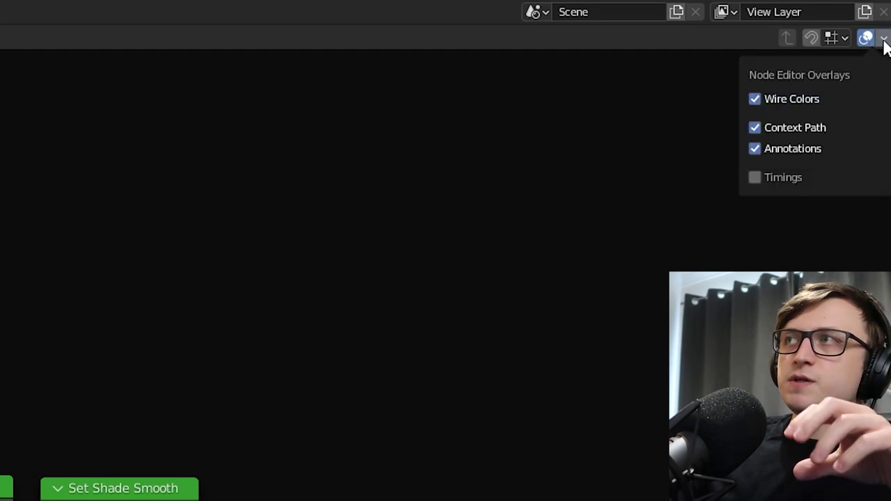
click(801, 98)
click(800, 98)
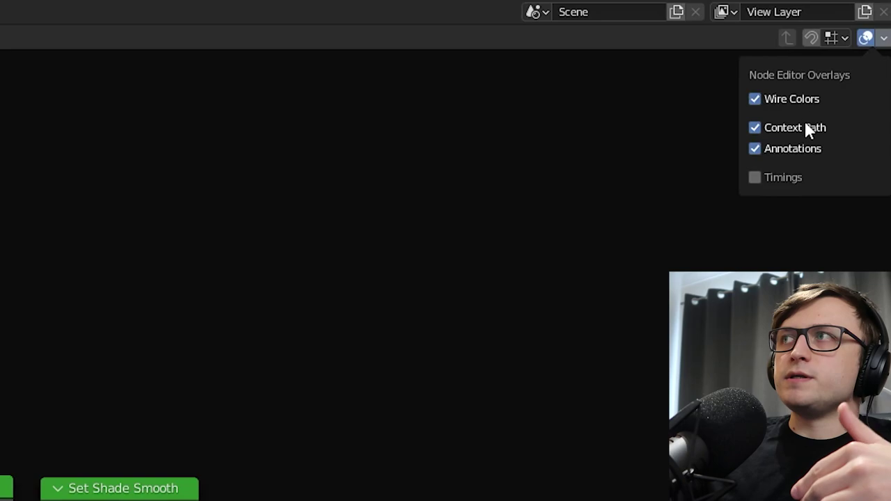
click(805, 127)
click(805, 128)
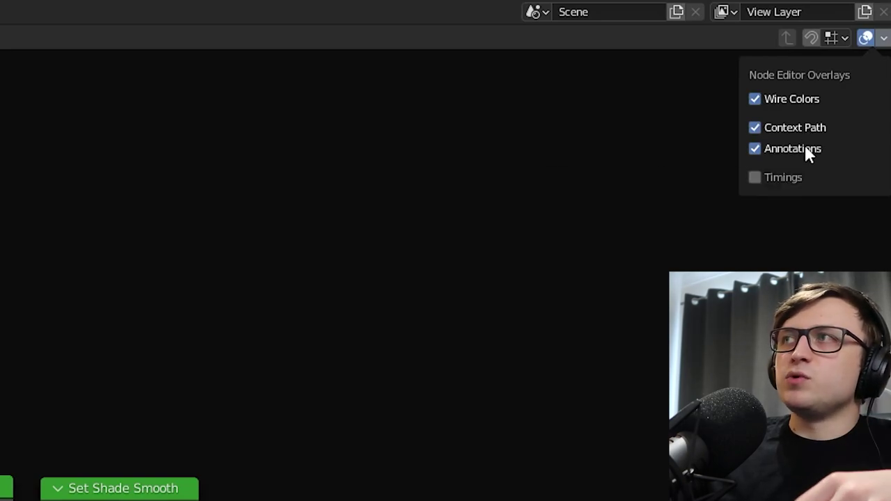
click(776, 176)
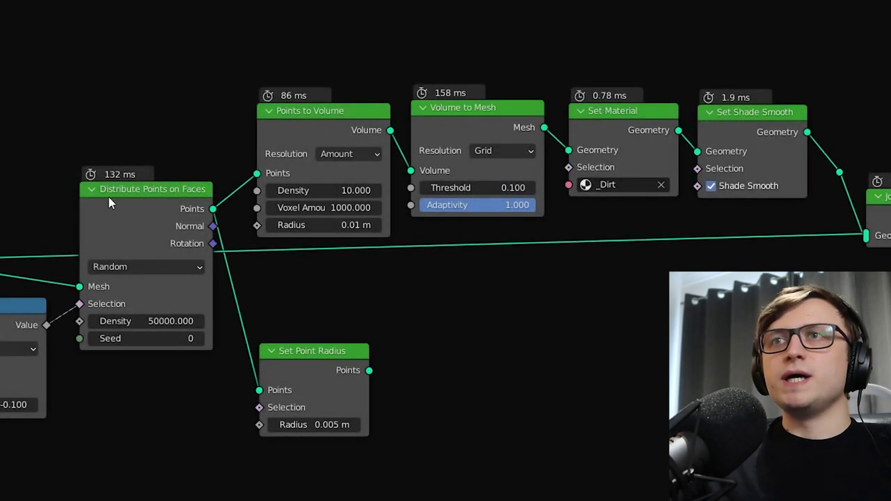
- Annotate the node tree with freehand outlines around Distribute Points on Faces, its density value, and Volume to Mesh
drag(108, 201, 95, 203)
drag(338, 131, 329, 133)
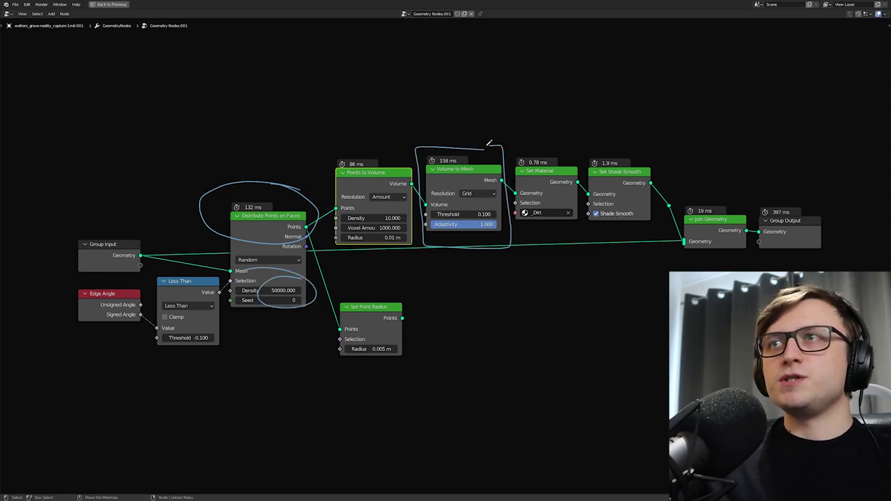
drag(467, 145, 457, 147)
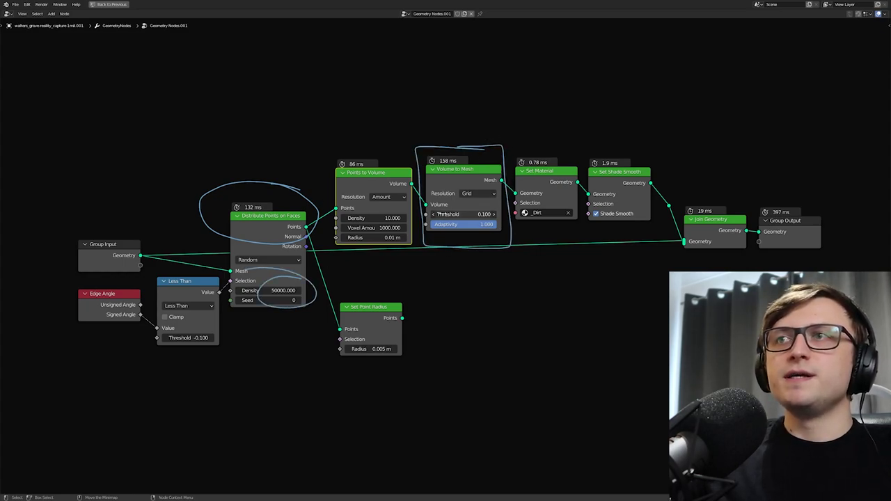
scroll(446, 301, up, 1)
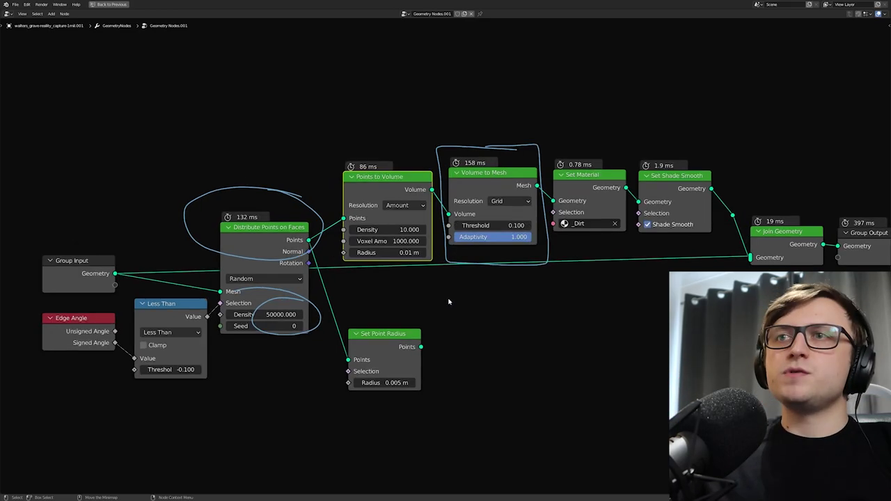
- Restore the split layout and look over the finished Geometry Nodes tree with its voxel, debris and grass frames
key(ctrl+space)
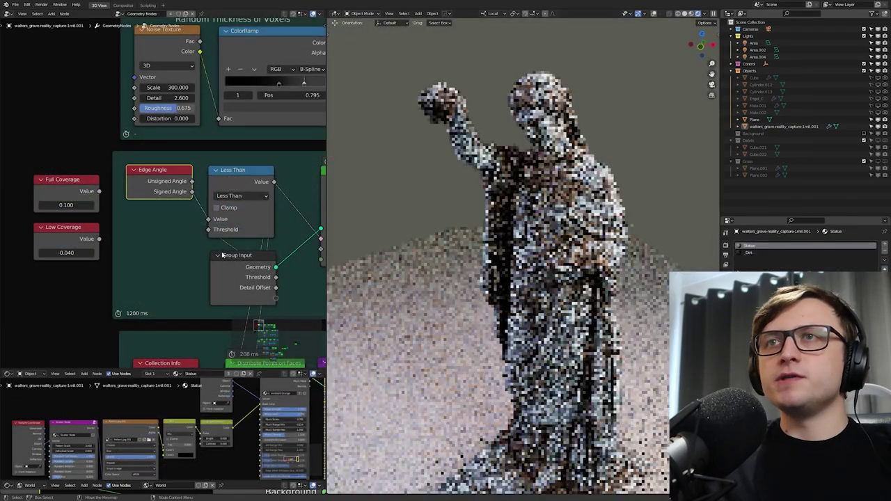
scroll(212, 233, down, 3)
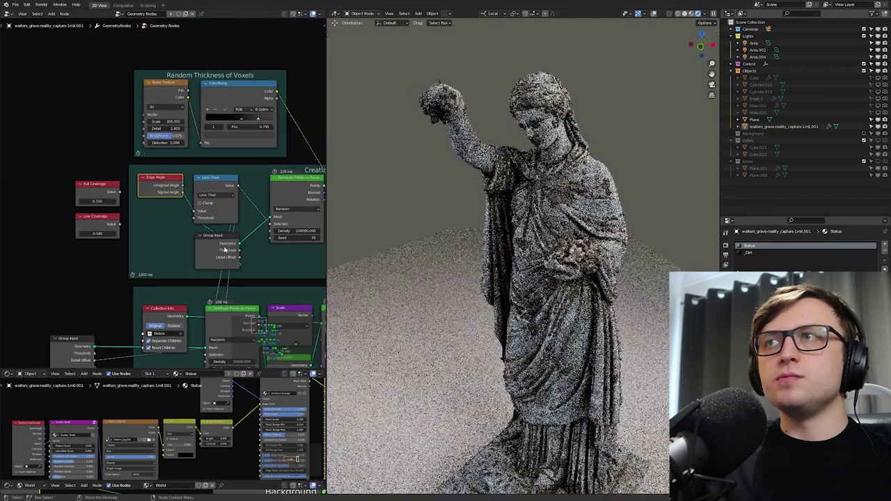
middle_drag(212, 234, 188, 229)
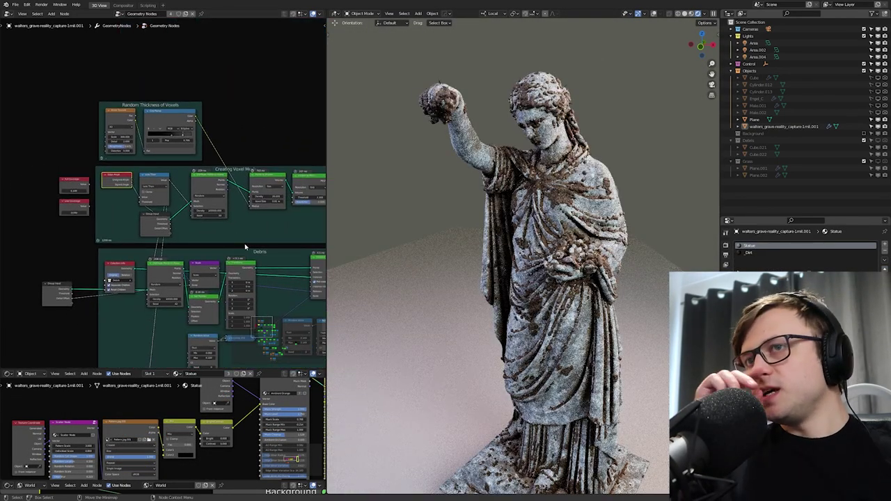
scroll(232, 179, down, 2)
middle_drag(232, 179, 187, 143)
scroll(259, 304, down, 2)
middle_drag(259, 305, 196, 184)
- Examine the layered dirt on the statue's shoulder up close, and maximize the node editor on the voxel mesh and Debris frames
scroll(535, 177, up, 5)
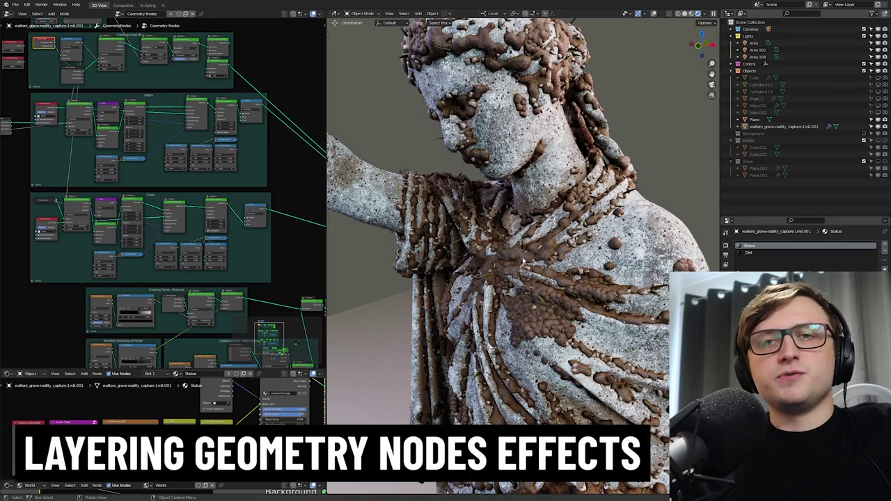
shift+middle_drag(522, 260, 433, 248)
scroll(424, 237, up, 2)
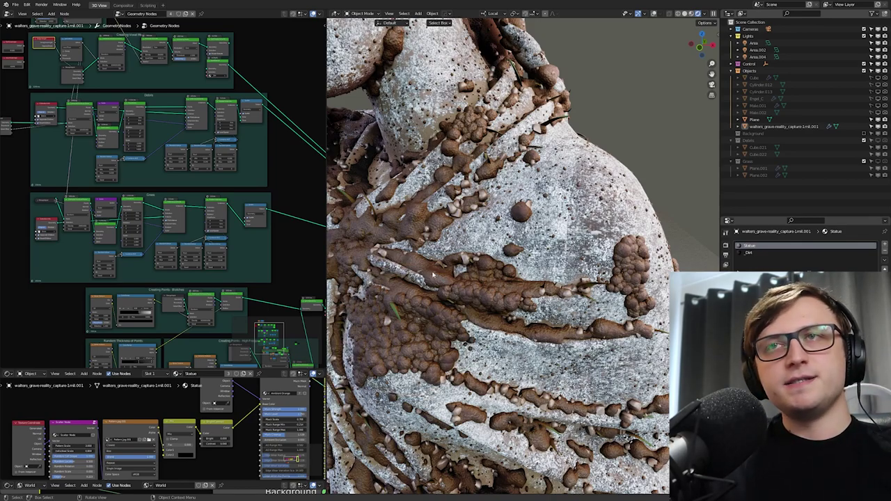
key(ctrl+space)
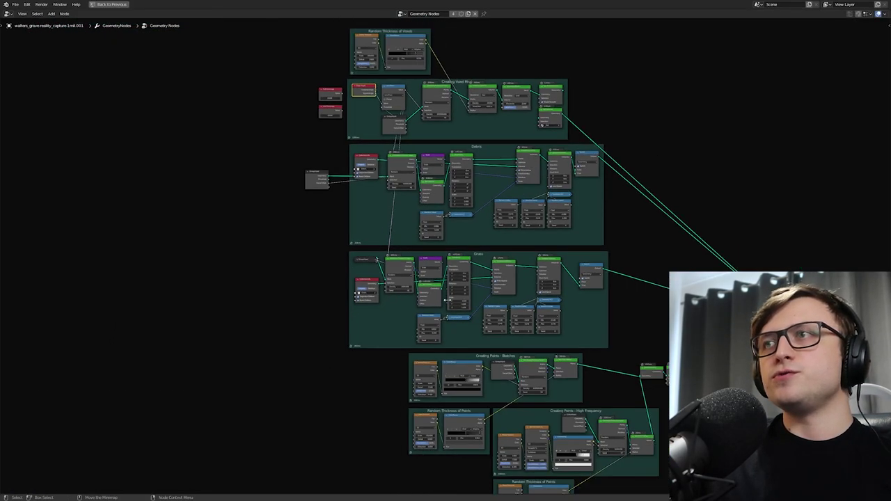
scroll(188, 288, up, 5)
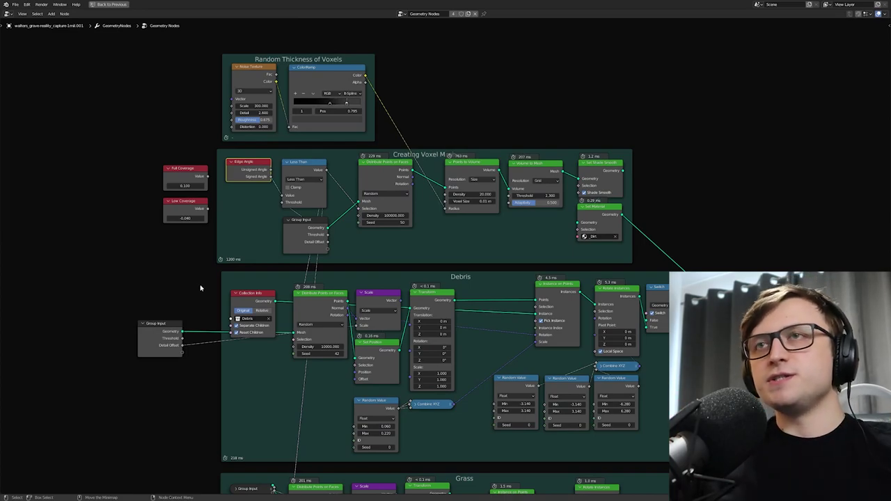
- Examine how the voxel mesh, Debris and Grass branches run into Join Geometry and Group Output
scroll(169, 227, down, 1)
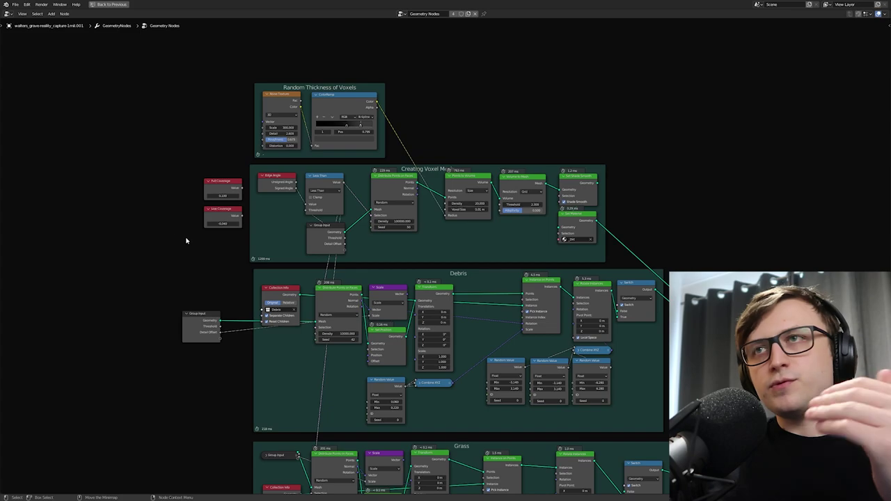
scroll(192, 243, down, 3)
drag(720, 402, 556, 144)
middle_drag(557, 144, 514, 243)
scroll(515, 243, up, 4)
scroll(514, 243, up, 2)
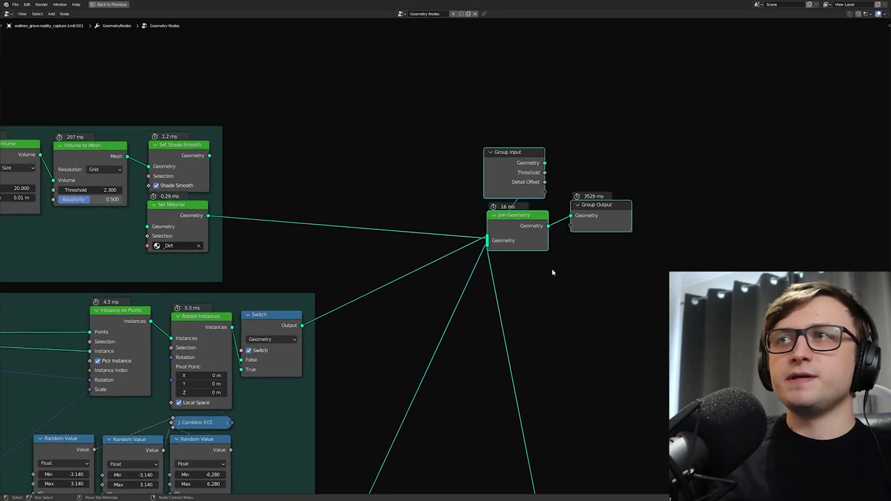
middle_drag(552, 272, 539, 290)
click(603, 249)
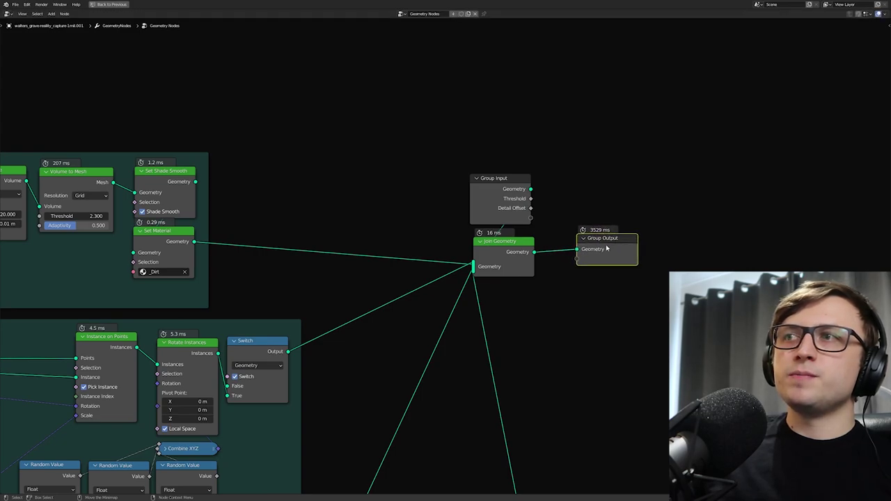
drag(495, 245, 521, 250)
drag(488, 192, 386, 182)
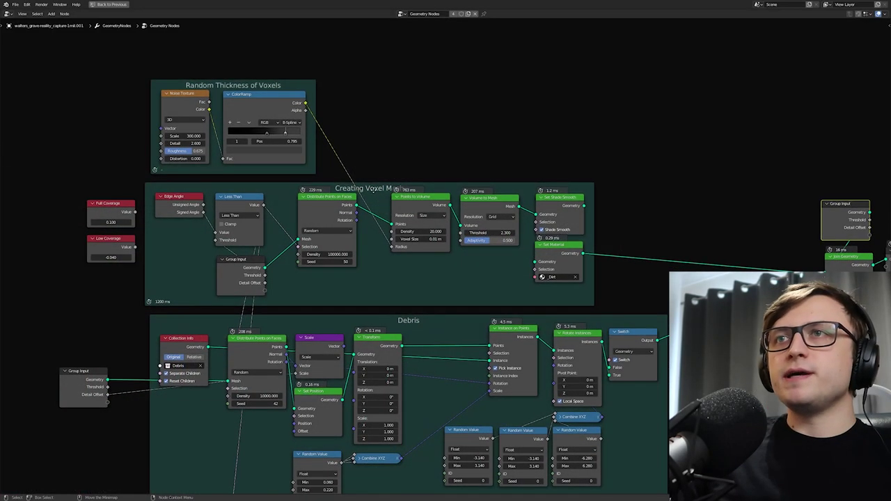
drag(374, 190, 378, 188)
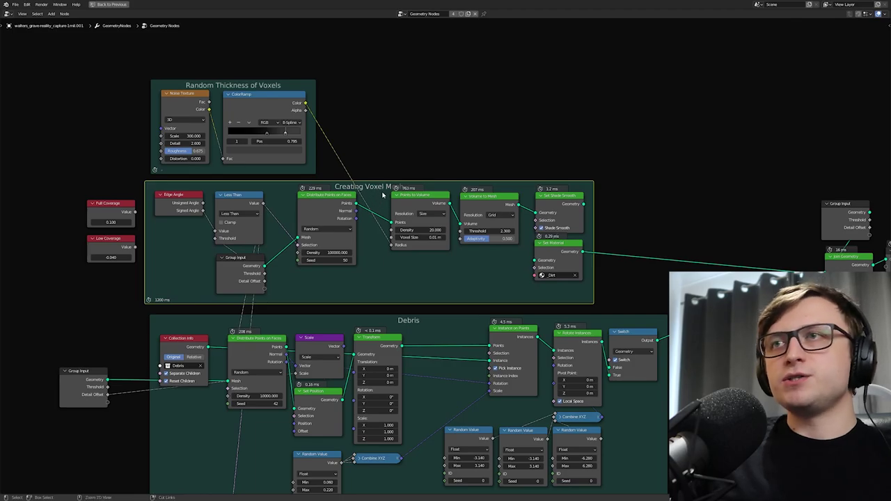
- Restore the split layout and inspect the dirt clumps on the statue's shoulder up close
key(ctrl+alt+space)
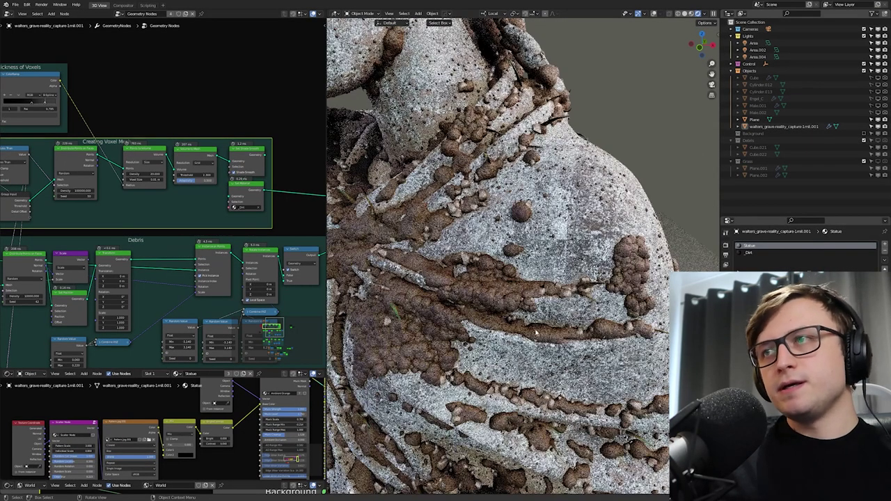
scroll(540, 334, up, 4)
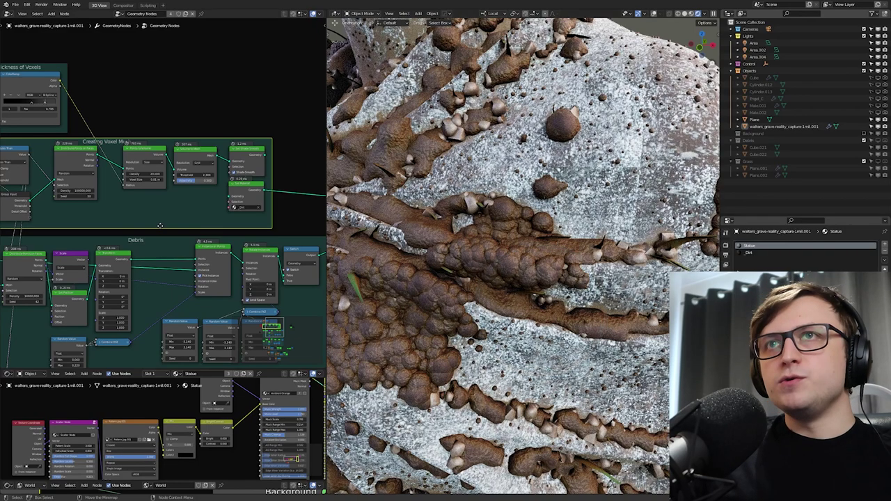
scroll(159, 223, up, 3)
scroll(158, 222, up, 1)
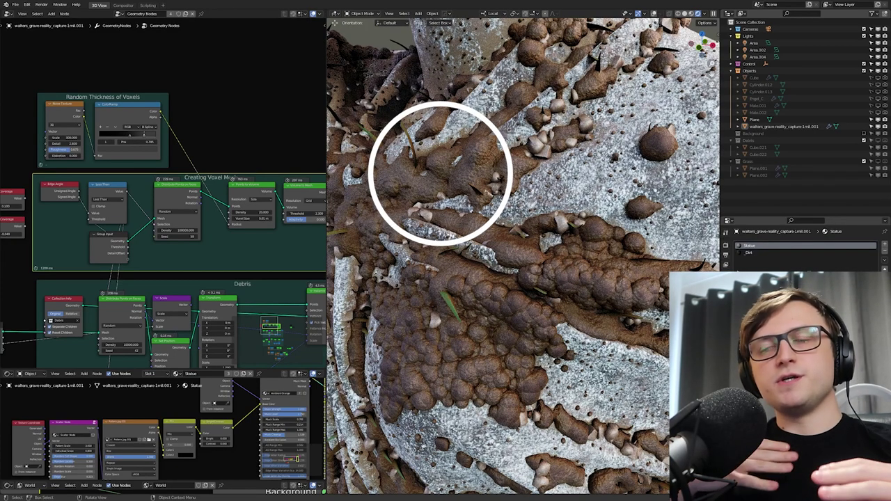
scroll(149, 130, up, 3)
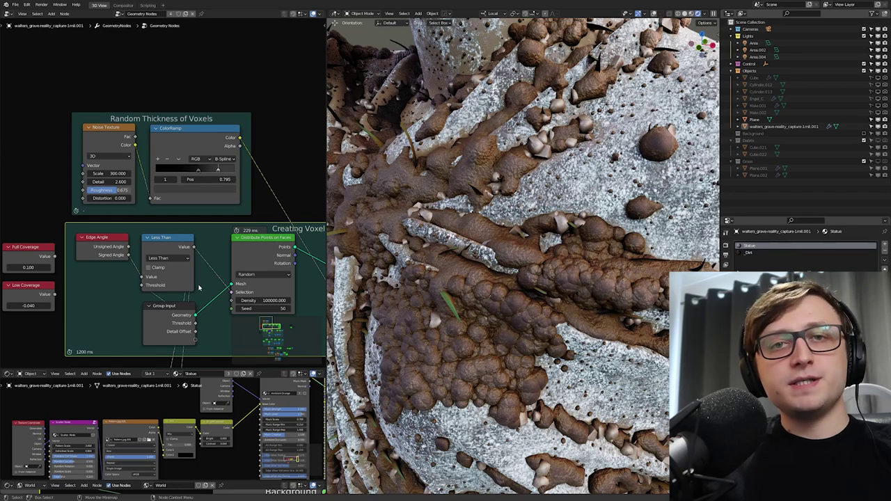
- Maximize the node editor and outline the timings above Distribute Points on Faces, Points to Volume and Set Shade Smooth in freehand
middle_drag(202, 274, 224, 180)
scroll(113, 280, up, 2)
scroll(114, 279, down, 2)
key(ctrl+space)
middle_drag(134, 265, 186, 253)
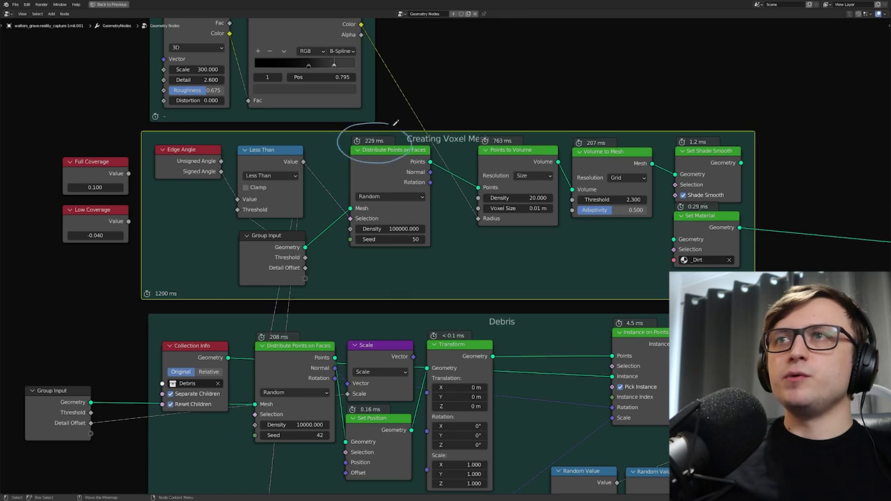
drag(511, 126, 548, 132)
drag(706, 131, 661, 134)
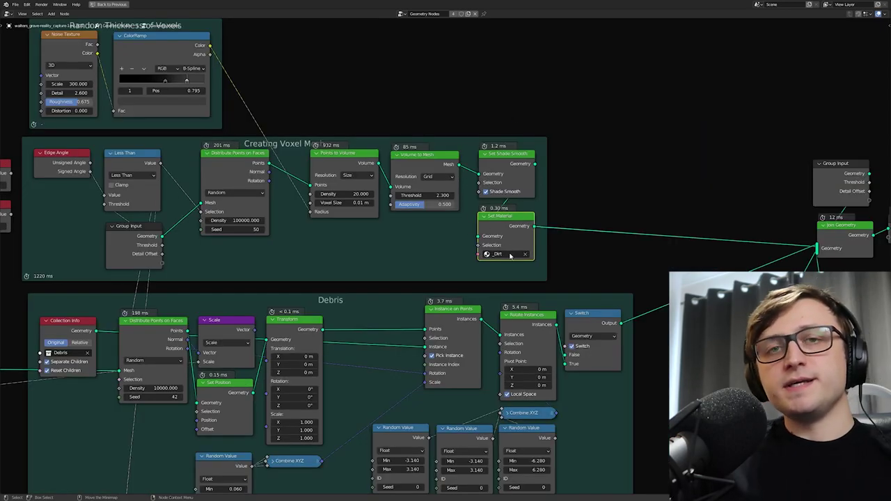
- Look over the links from the Dirt Set Material node to Join Geometry and the contents of the Debris and Grass frames
middle_drag(645, 245, 551, 243)
drag(742, 224, 744, 228)
middle_drag(357, 430, 523, 203)
scroll(523, 203, down, 1)
scroll(416, 245, down, 1)
middle_drag(452, 322, 425, 286)
drag(410, 289, 410, 286)
middle_drag(416, 119, 419, 154)
drag(413, 109, 412, 107)
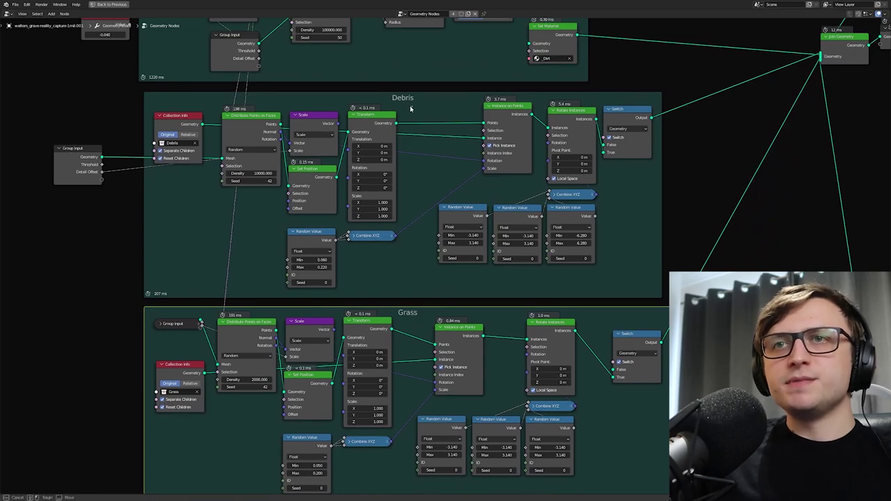
shift+scroll(409, 169, down, 2)
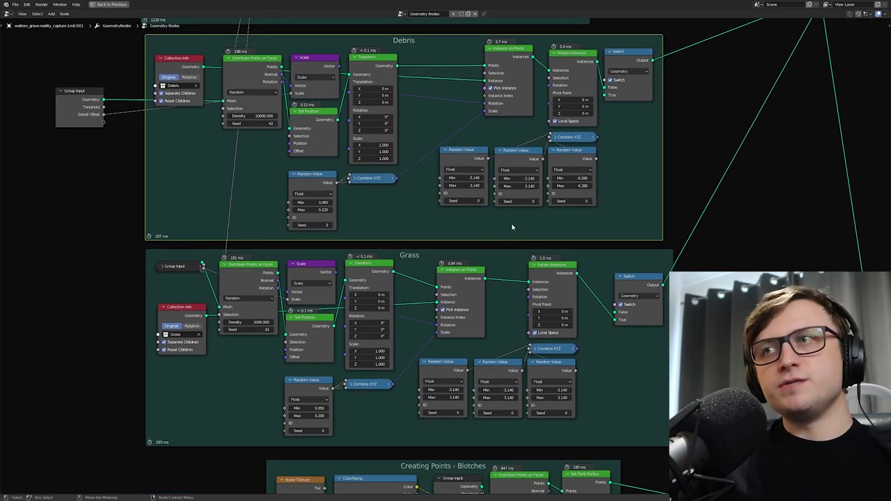
shift+scroll(179, 85, up, 1)
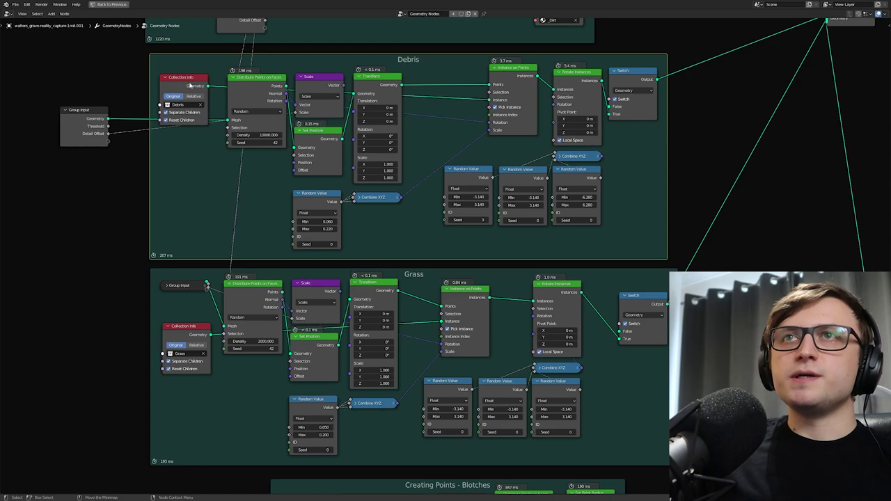
- Nudge the Debris Collection Info node upward and outline the point density values in the Grass and Debris frames in freehand
mouse_move(181, 86)
mouse_down()
mouse_move(185, 68)
mouse_move(181, 75)
mouse_up()
middle_drag(502, 103, 500, 108)
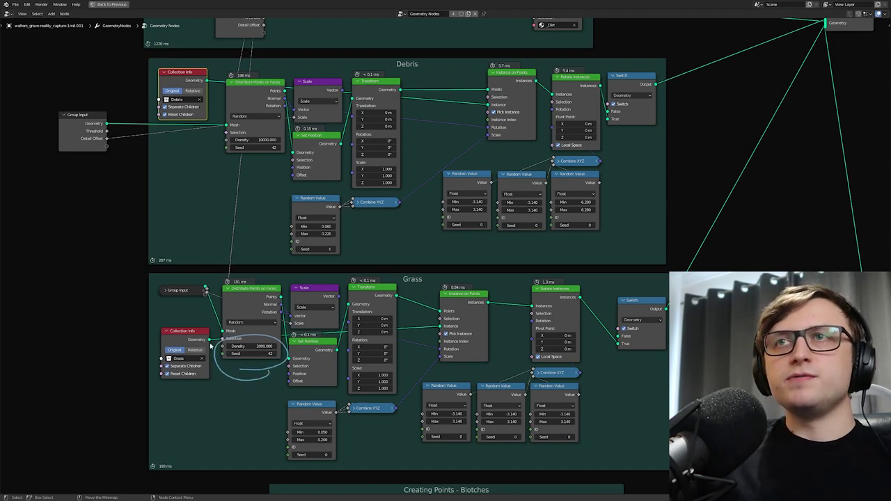
drag(263, 109, 236, 157)
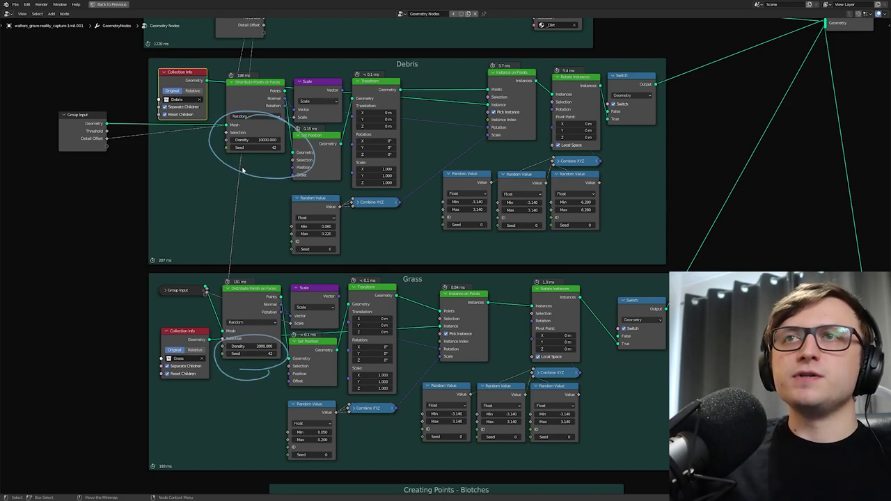
- Restore the split layout and inspect the scattered debris and grass on the statue up close
key(ctrl+space)
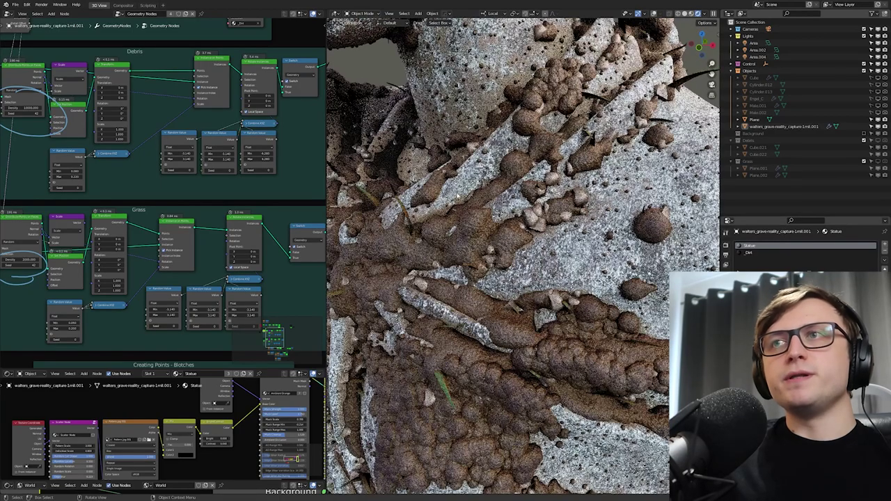
scroll(186, 258, up, 2)
key(ctrl+space)
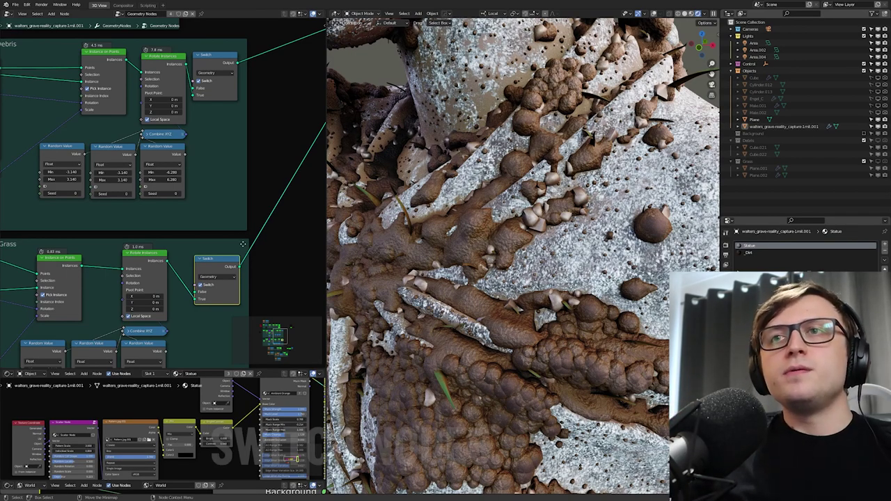
- Examine the Switch nodes that follow Rotate Instances in the Debris and Grass frames in the maximized node editor
drag(216, 265, 212, 261)
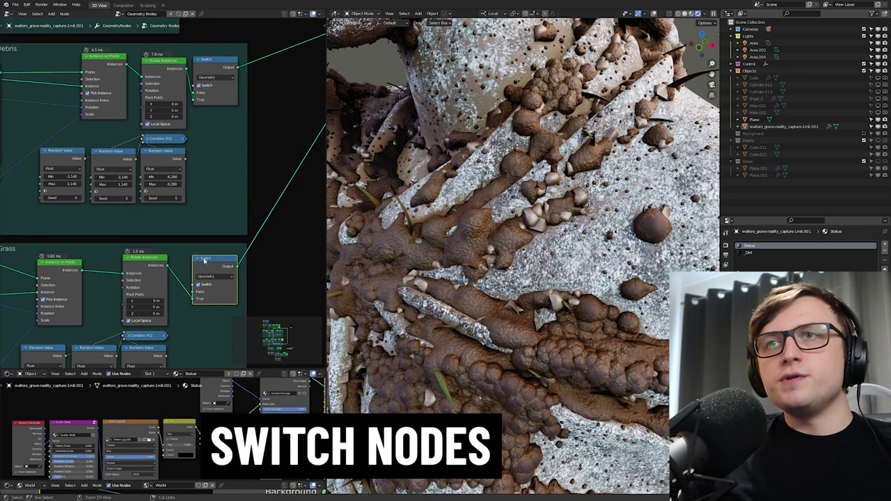
key(ctrl+space)
scroll(429, 286, down, 2)
scroll(428, 286, up, 1)
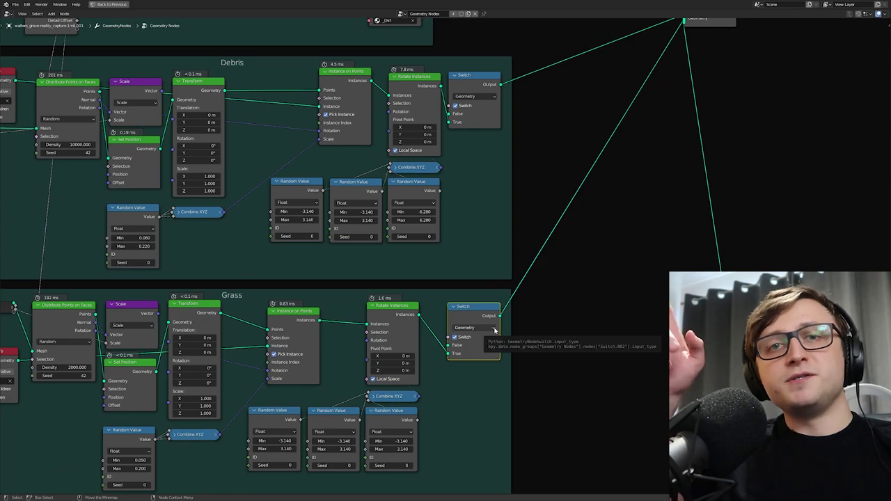
middle_drag(412, 93, 464, 99)
drag(515, 91, 516, 92)
drag(513, 323, 515, 322)
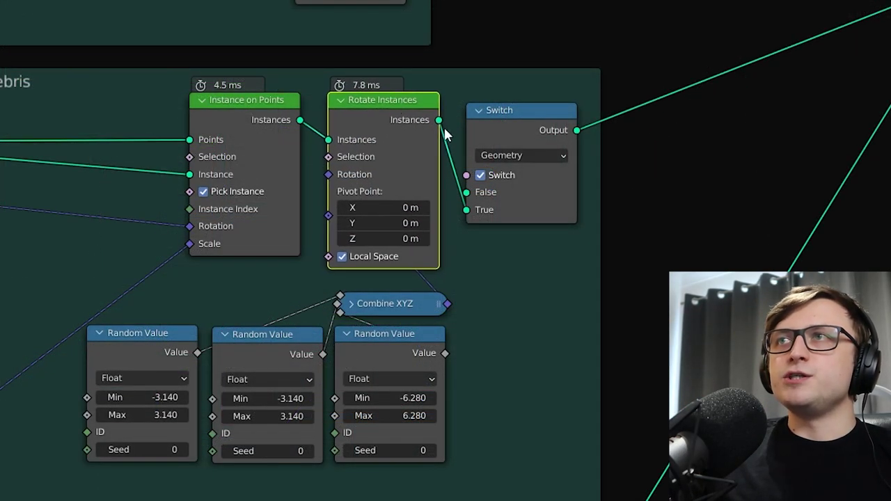
drag(518, 124, 526, 118)
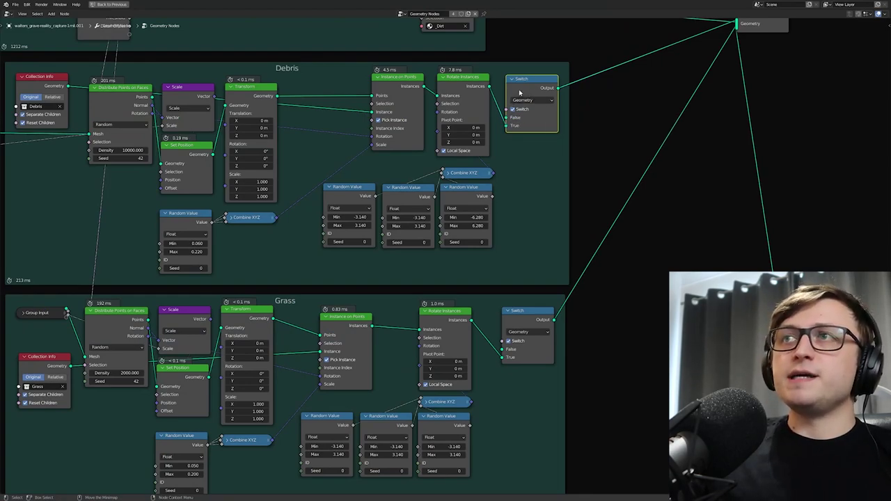
- Turn off the Switch option on both the Debris and Grass Switch nodes
middle_drag(527, 127, 466, 173)
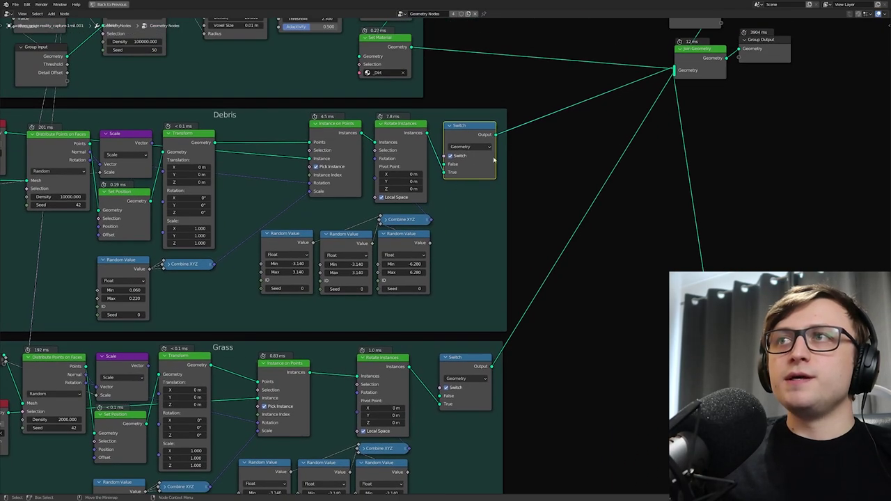
middle_drag(494, 143, 458, 172)
middle_drag(462, 253, 475, 226)
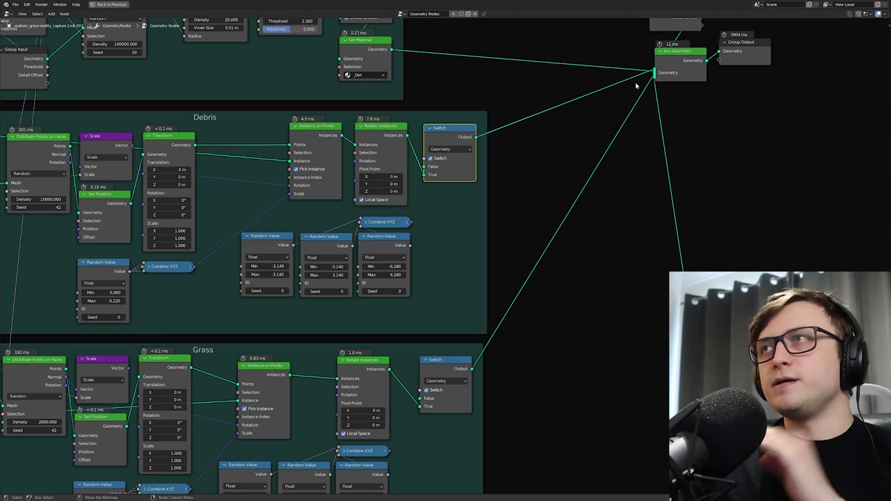
middle_drag(482, 368, 419, 365)
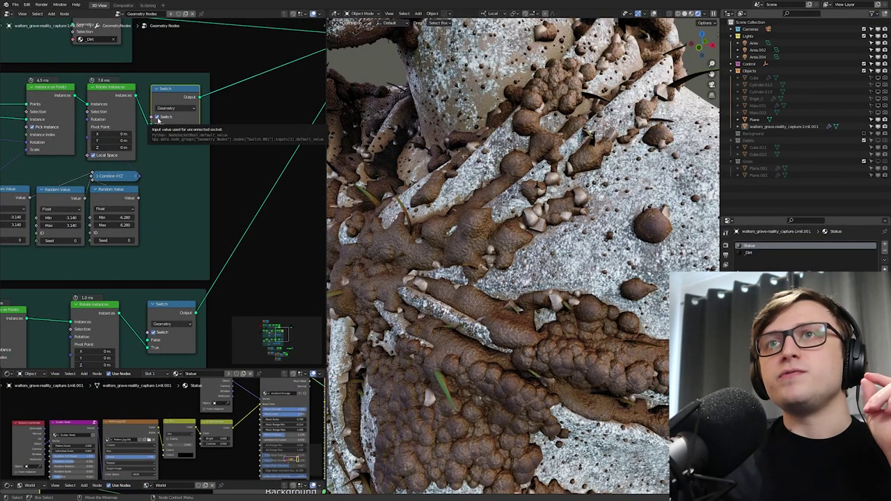
click(158, 117)
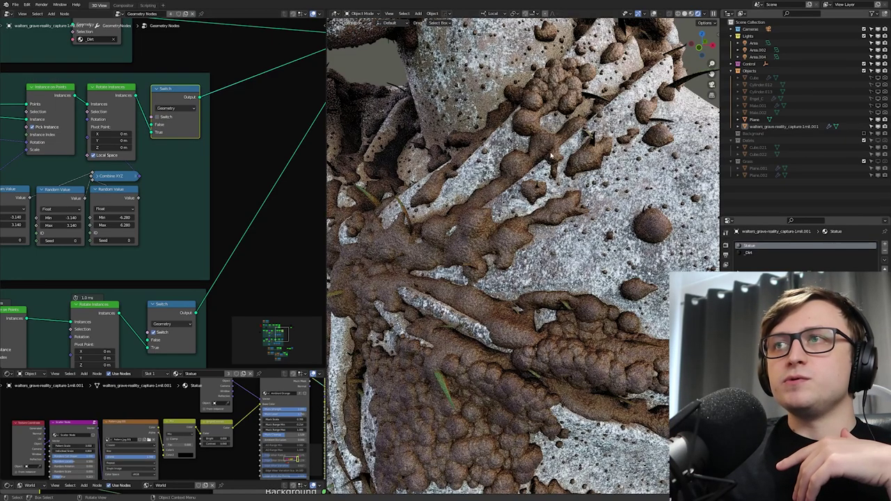
click(154, 333)
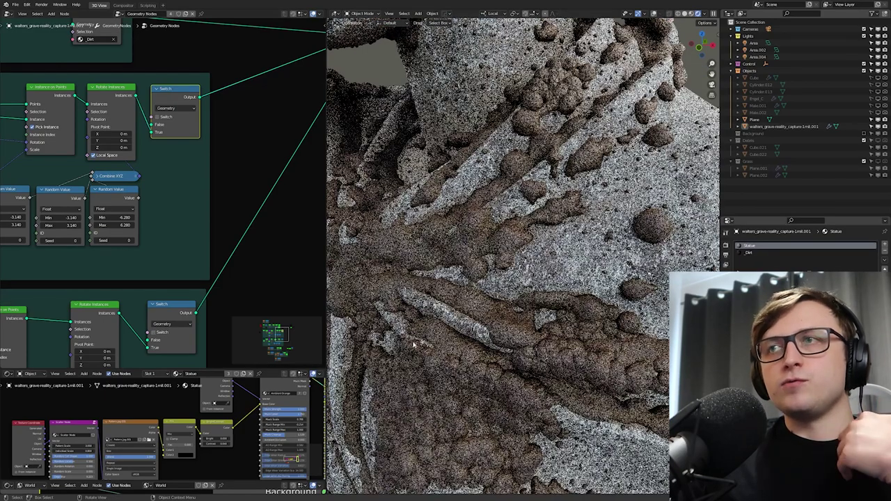
- Maximize the node editor and check the node timings in the voxel mesh, Debris and Grass frames
key(ctrl+space)
scroll(270, 251, down, 3)
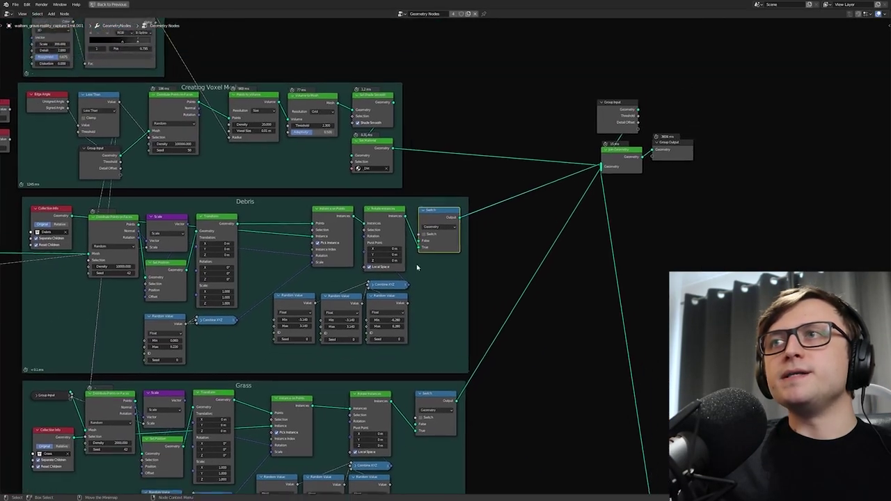
scroll(641, 168, up, 1)
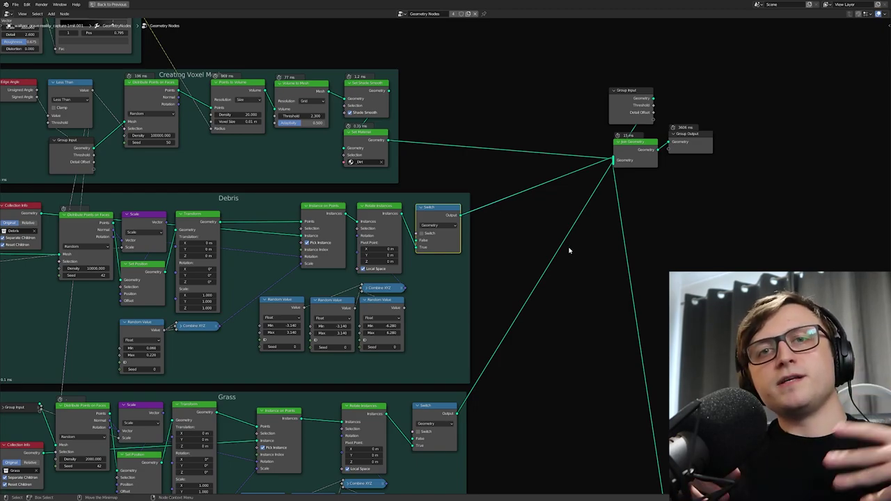
middle_drag(216, 170, 294, 172)
scroll(295, 171, up, 1)
middle_drag(435, 204, 485, 206)
scroll(484, 206, up, 1)
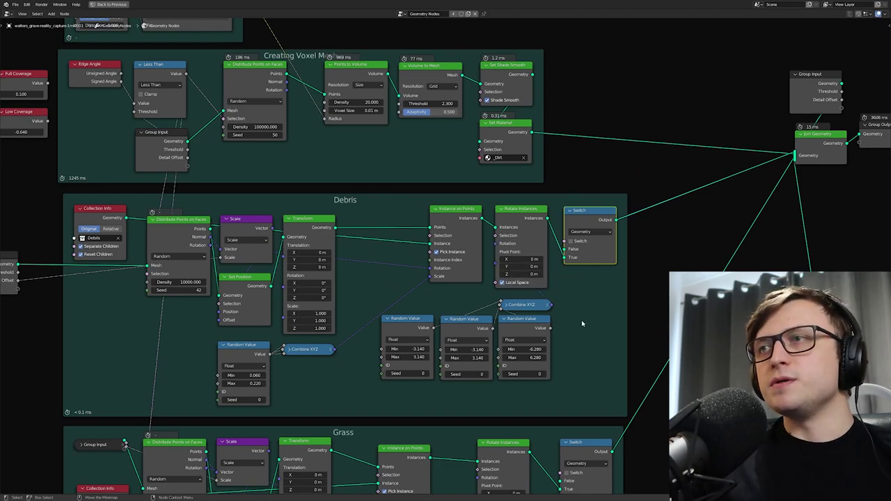
- Move the final Join Geometry, Group Input and Group Output nodes down near the Switch node of the Creating Points branches
scroll(592, 123, down, 3)
key(g)
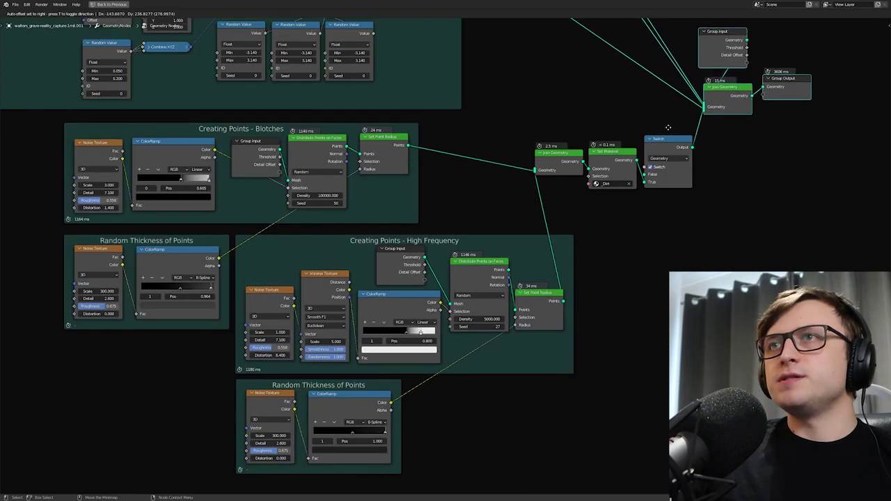
click(668, 127)
middle_drag(276, 174, 346, 167)
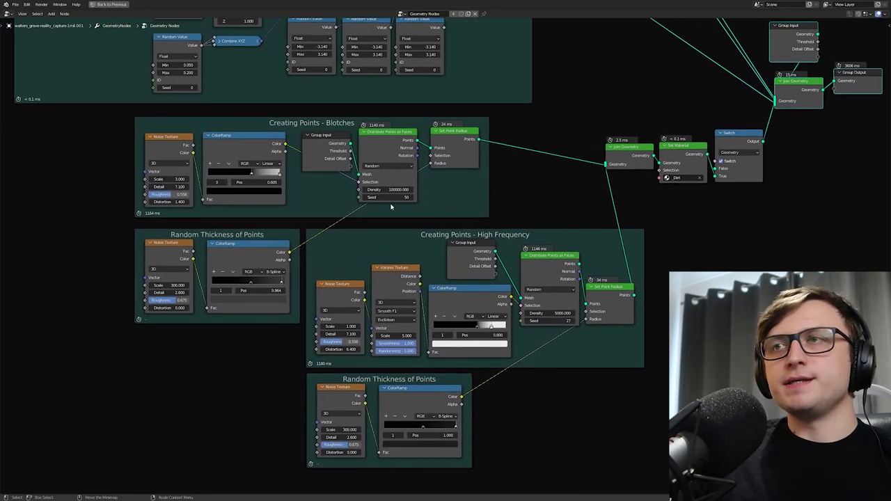
middle_drag(391, 207, 358, 206)
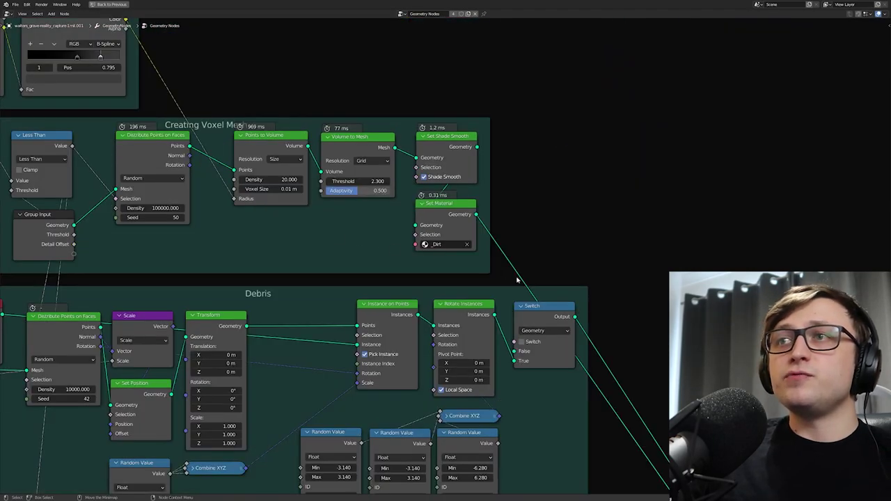
- Duplicate the Debris Switch node into the Creating Voxel Mesh frame after Set Material, routing the material output into its True input
middle_drag(547, 312, 453, 303)
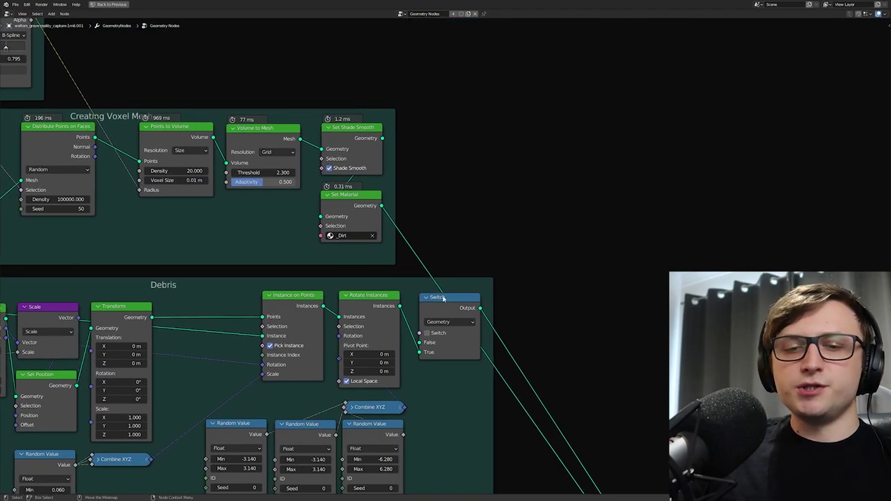
click(443, 298)
middle_drag(208, 205, 244, 223)
click(437, 182)
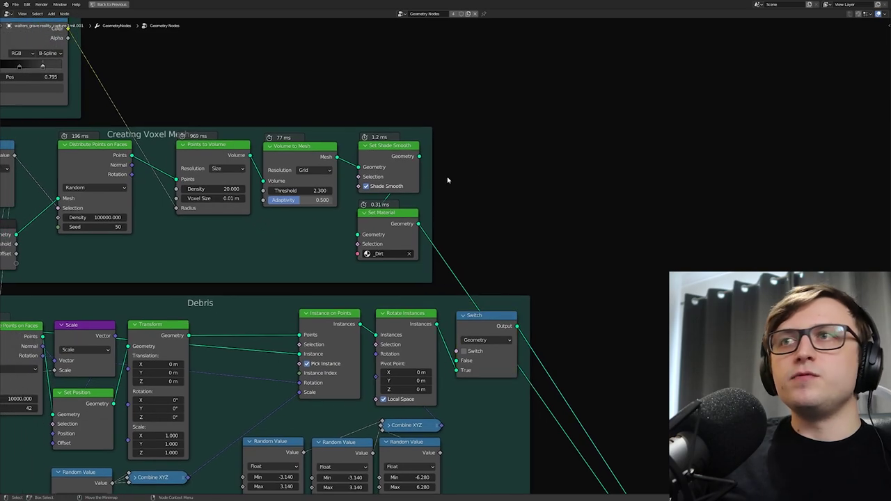
key(shift+d)
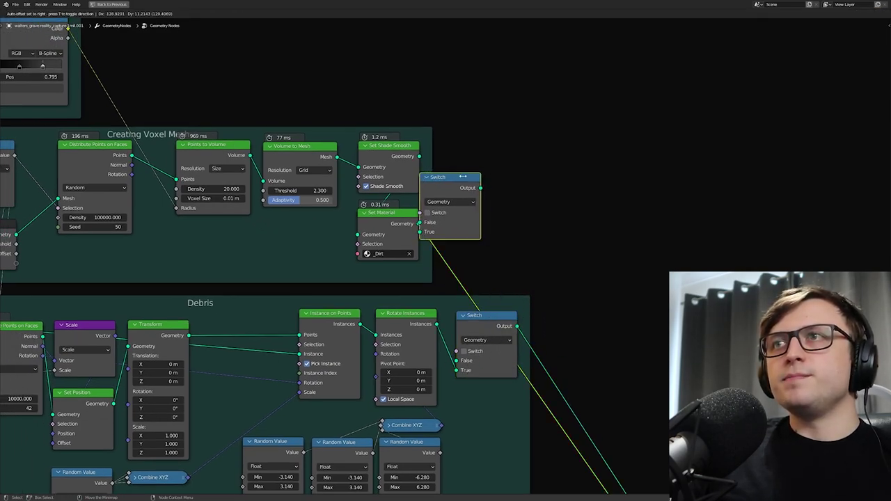
click(462, 177)
drag(468, 238, 468, 252)
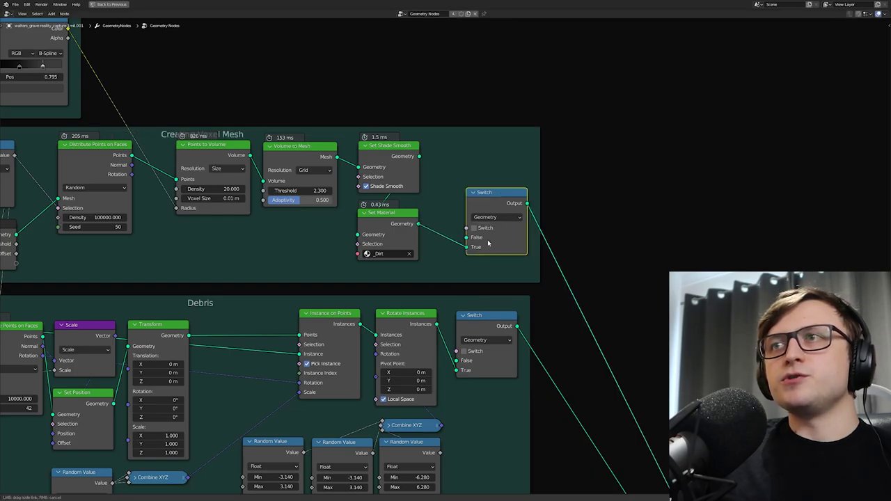
drag(519, 240, 511, 247)
- Restore the split layout and widen the geometry node editor around the Creating Points frames
key(ctrl+space)
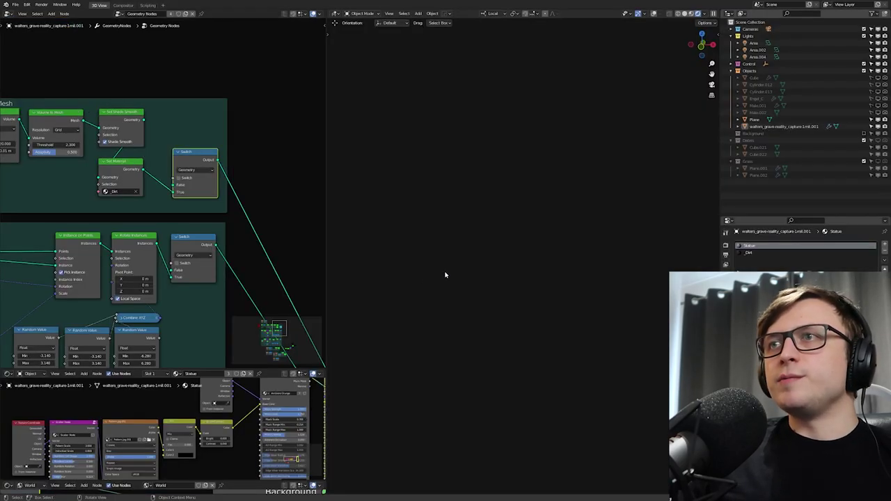
middle_drag(529, 271, 591, 261)
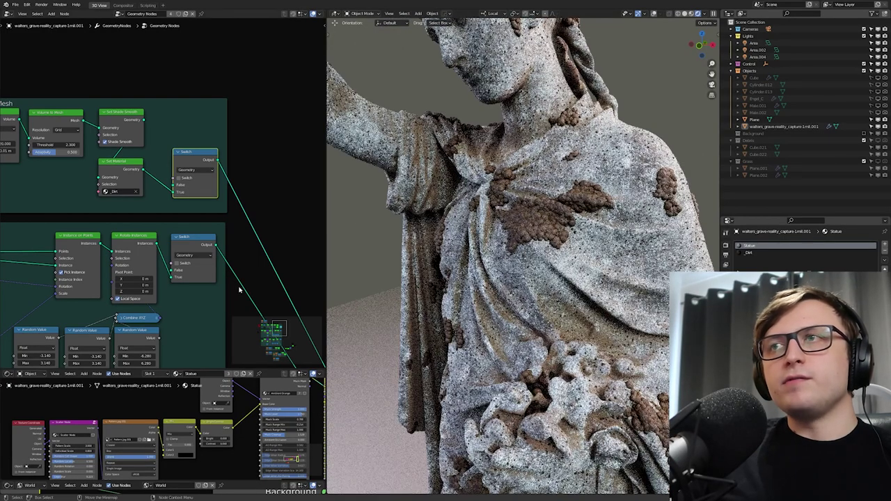
scroll(235, 287, down, 5)
scroll(244, 193, up, 2)
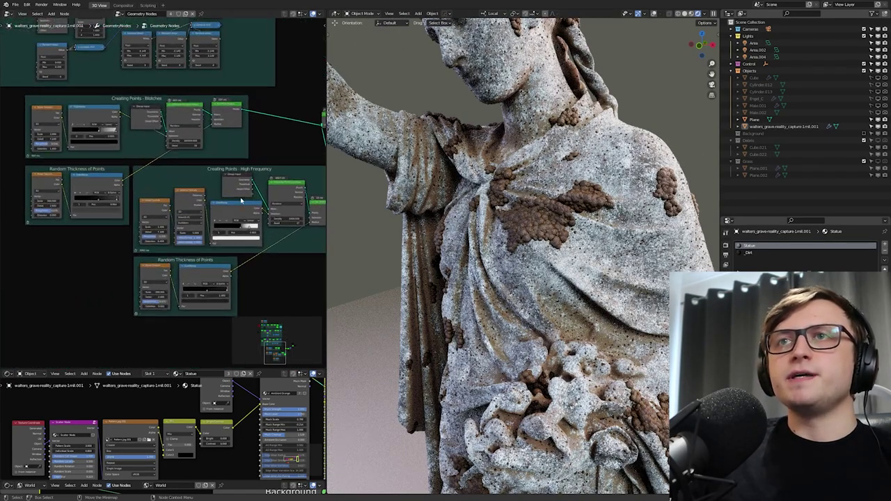
drag(327, 213, 472, 214)
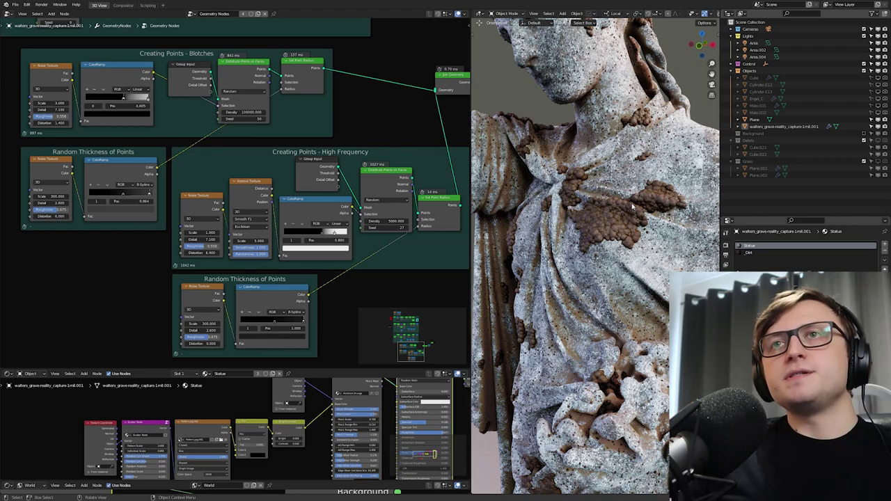
- Try a brighter ColorRamp stop color in the Random Thickness of Points frame belonging to the Blotches points
drag(92, 151, 92, 146)
scroll(70, 159, up, 2)
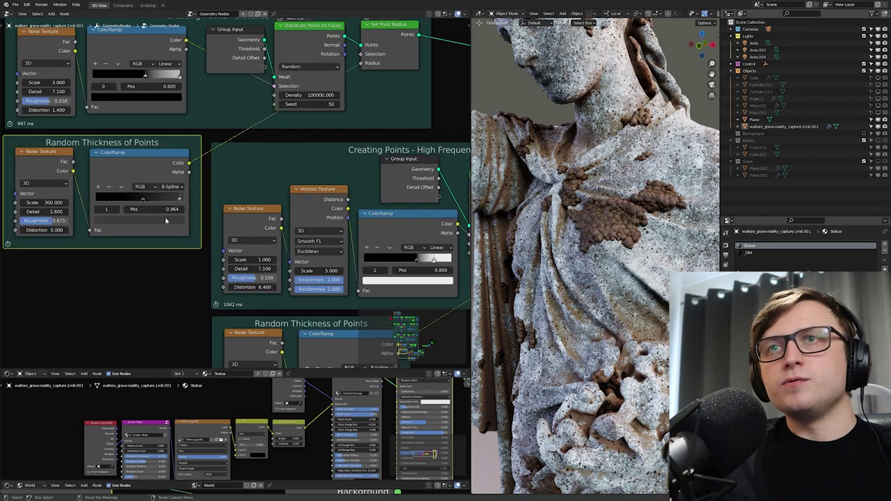
click(135, 96)
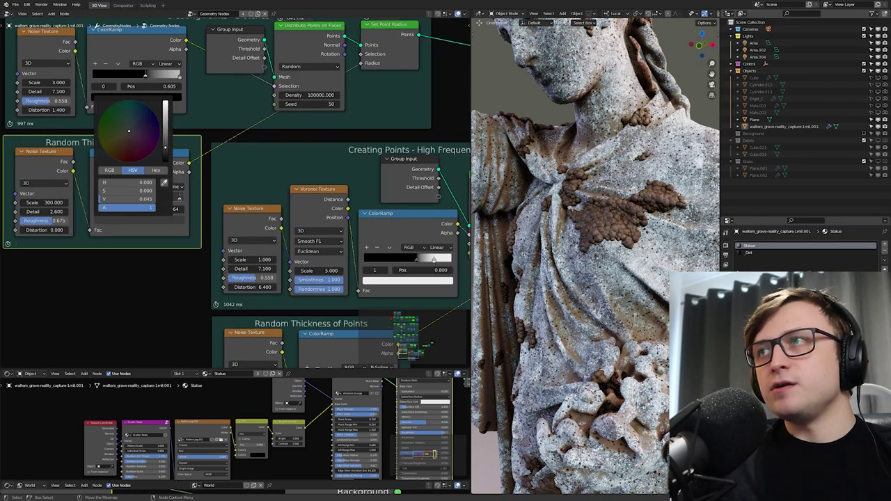
drag(165, 148, 165, 139)
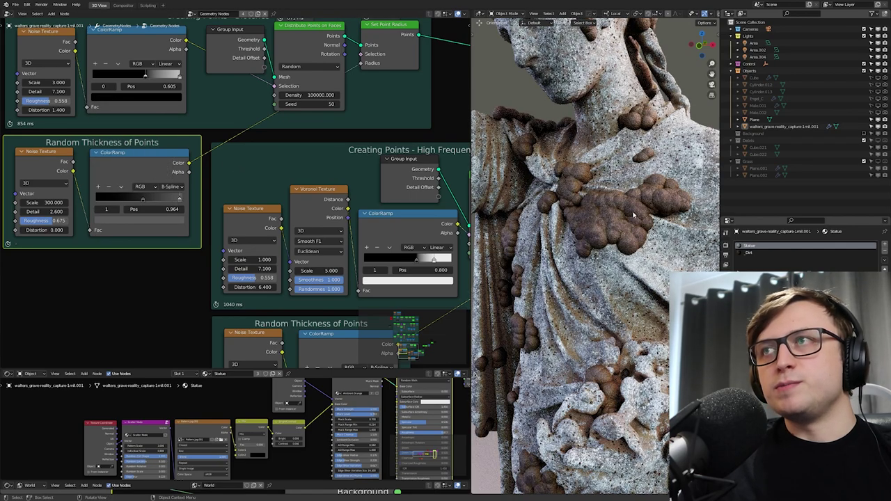
click(162, 222)
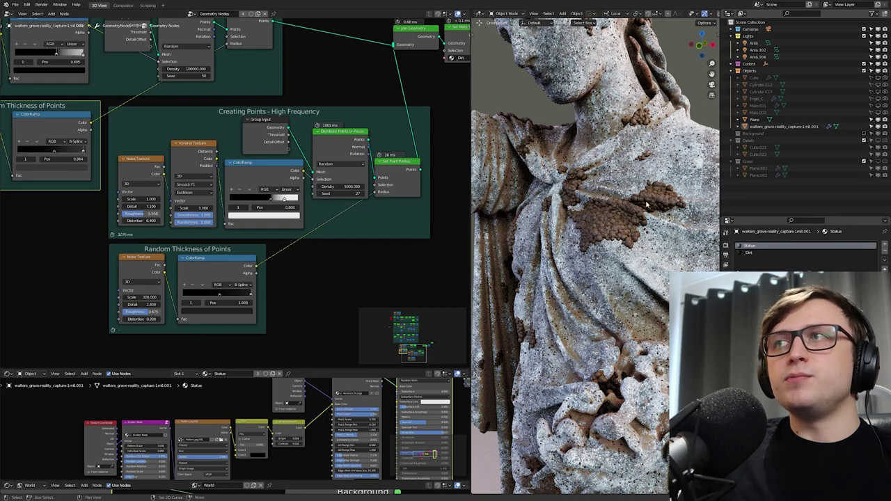
- Examine the dirt points up close and the Join Geometry, Set Material and Switch nodes combining Blotches and High Frequency
scroll(641, 209, up, 6)
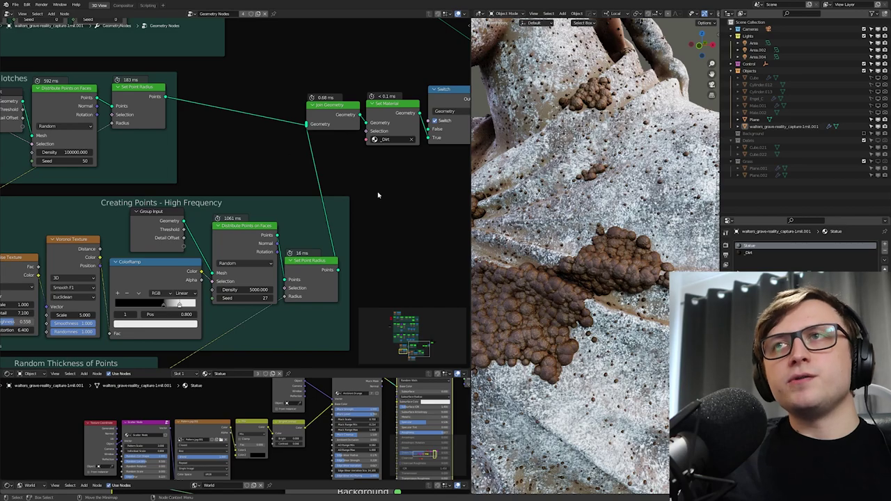
middle_drag(354, 181, 240, 222)
scroll(249, 177, down, 3)
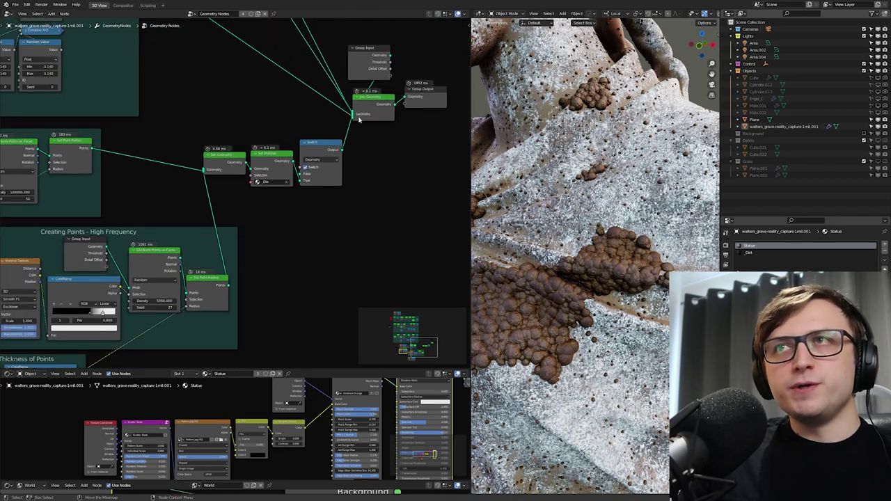
scroll(330, 212, up, 1)
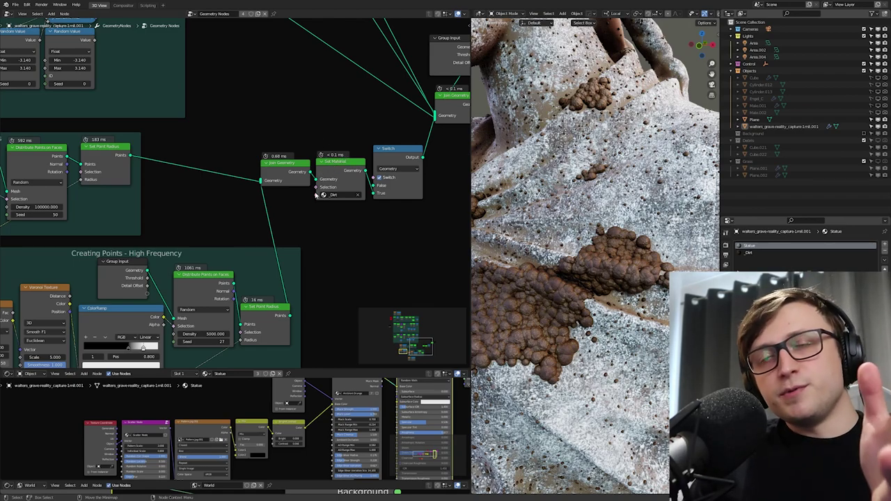
click(339, 167)
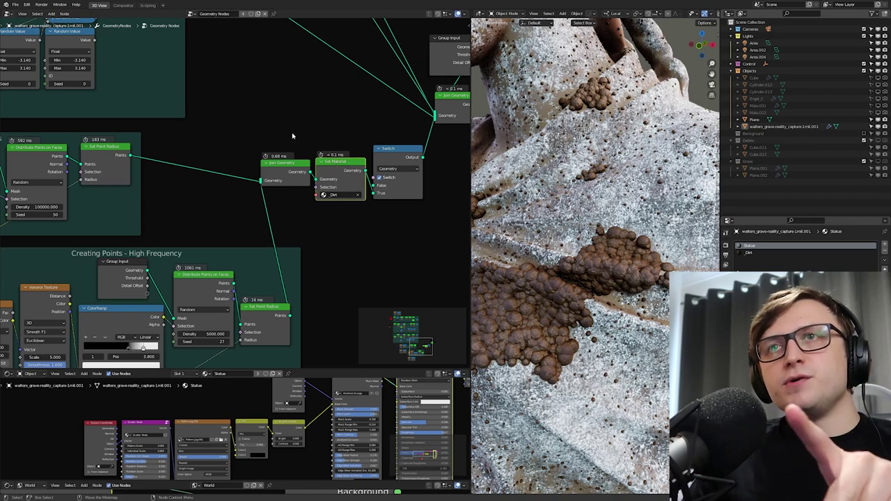
middle_drag(171, 156, 204, 141)
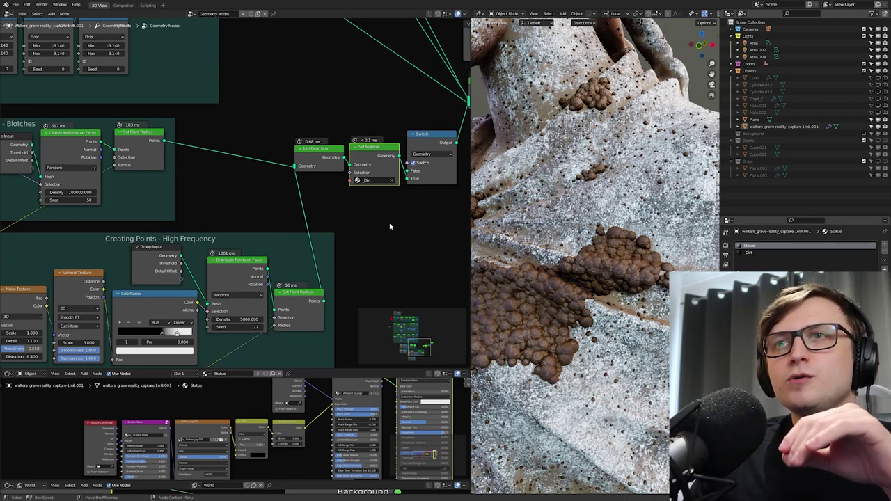
middle_drag(280, 233, 265, 225)
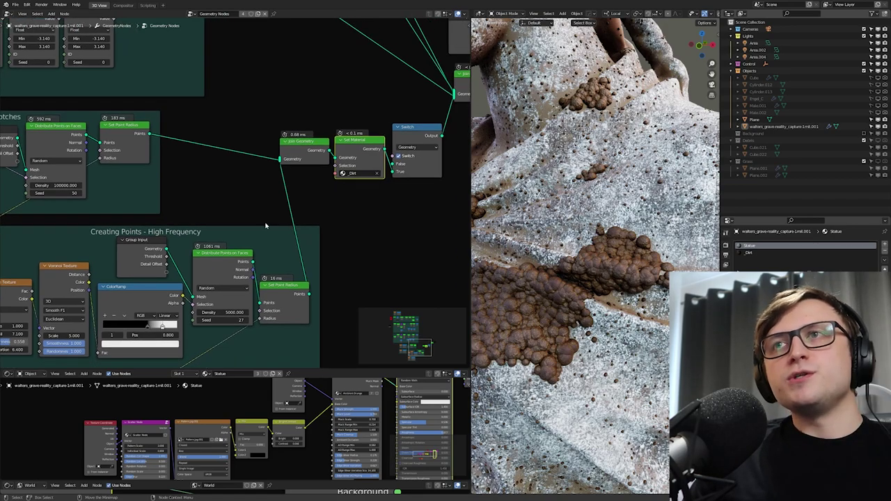
- Annotate the node tree with circles around the points' Join Geometry and Switch nodes and a line through Set Material
drag(336, 174, 311, 188)
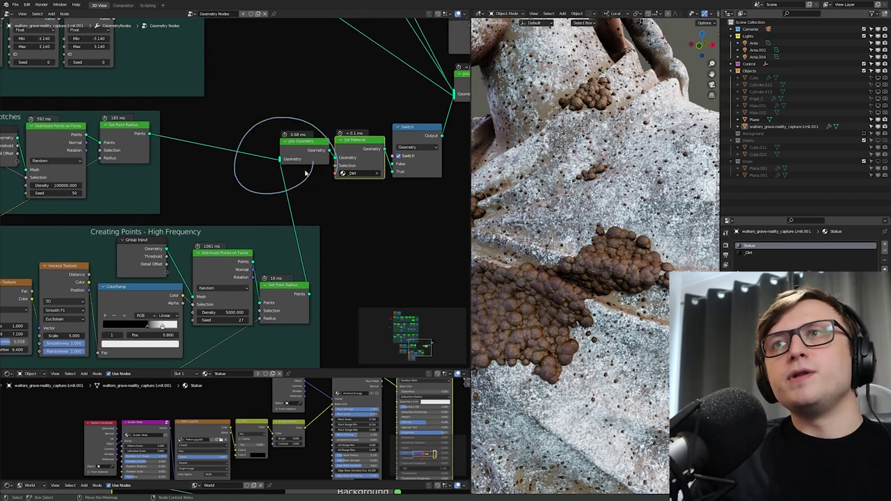
middle_drag(391, 171, 263, 238)
mouse_move(282, 178)
mouse_down()
mouse_move(341, 222)
mouse_move(306, 179)
mouse_up()
middle_drag(272, 214, 326, 159)
- Assign the Statue material in the Set Material node that follows the points' Join Geometry
click(298, 172)
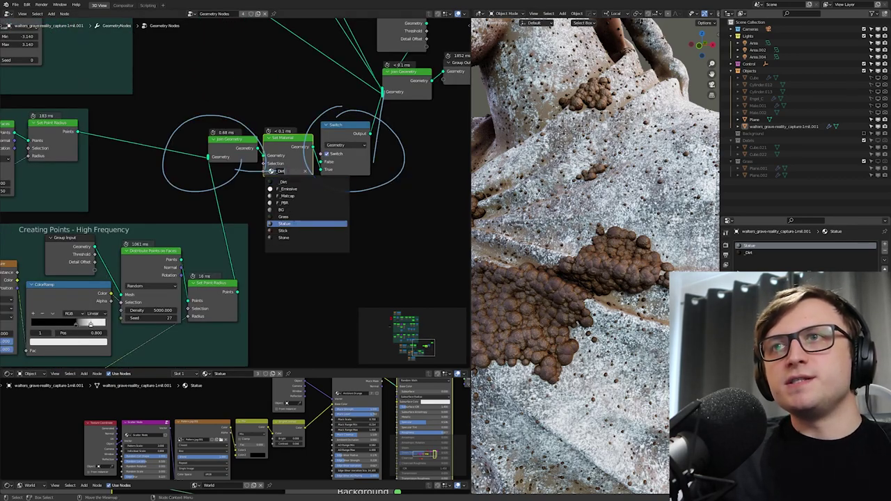
click(296, 207)
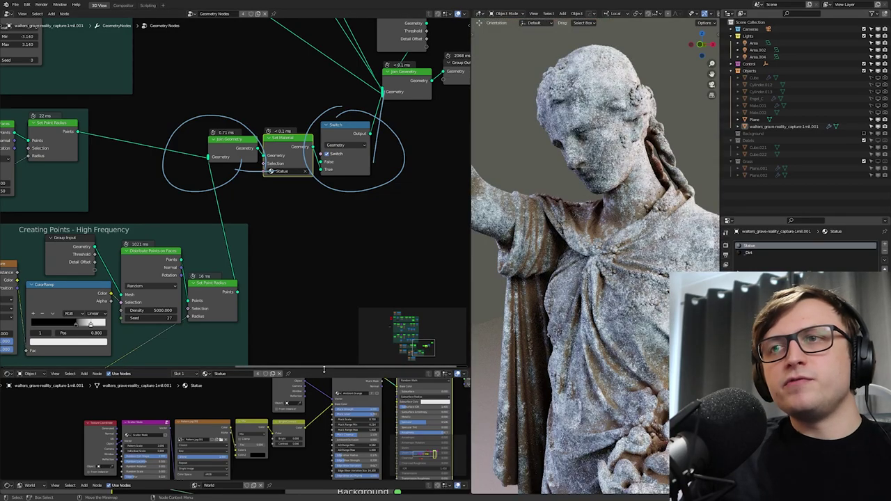
- Enlarge the shader editor and display the _Dirt material's nodes up close
drag(333, 369, 334, 271)
middle_drag(387, 180, 367, 241)
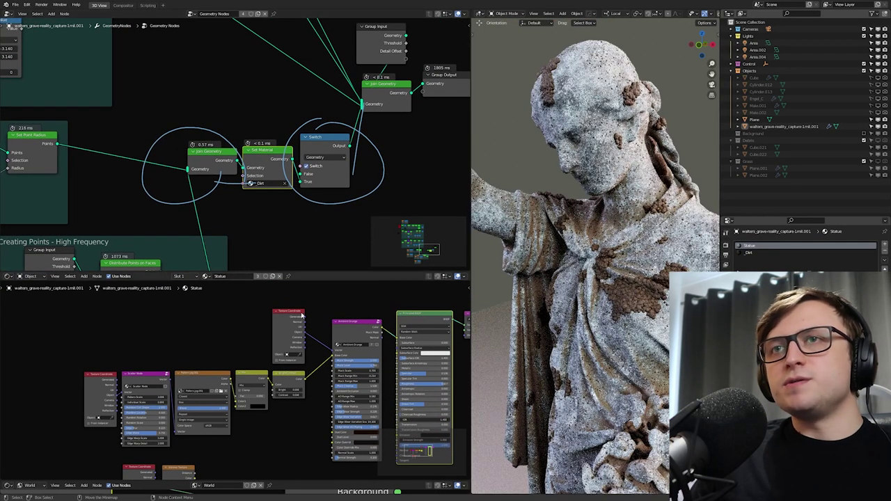
click(749, 253)
middle_drag(262, 351, 162, 323)
scroll(229, 362, up, 5)
- Set the Base Color of the _Dirt material's Ambient Grunge node to bright green
click(229, 378)
click(277, 278)
drag(232, 287, 224, 292)
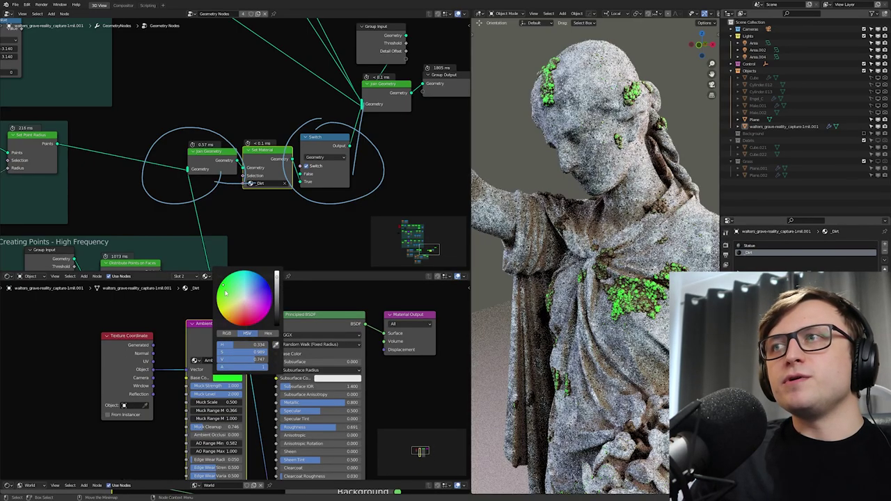
- Maximize the viewport and inspect where the green dirt patches sit on the statue
middle_drag(557, 272, 589, 272)
key(ctrl+space)
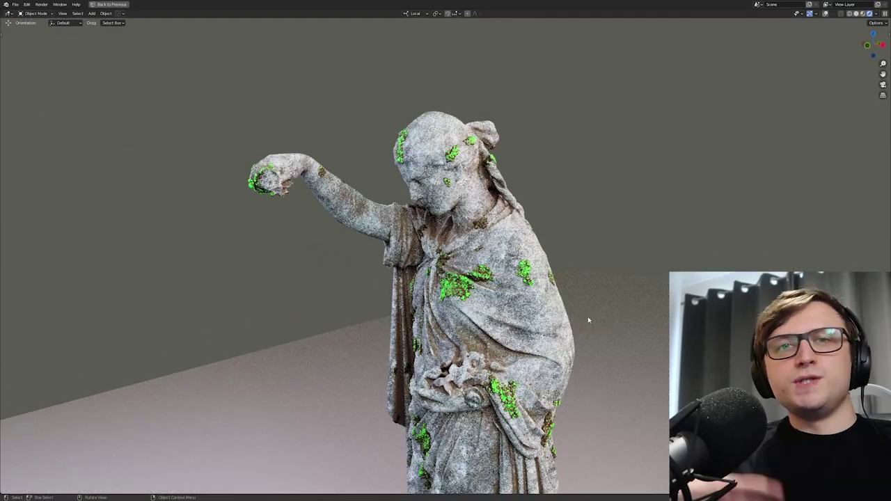
middle_drag(576, 317, 520, 289)
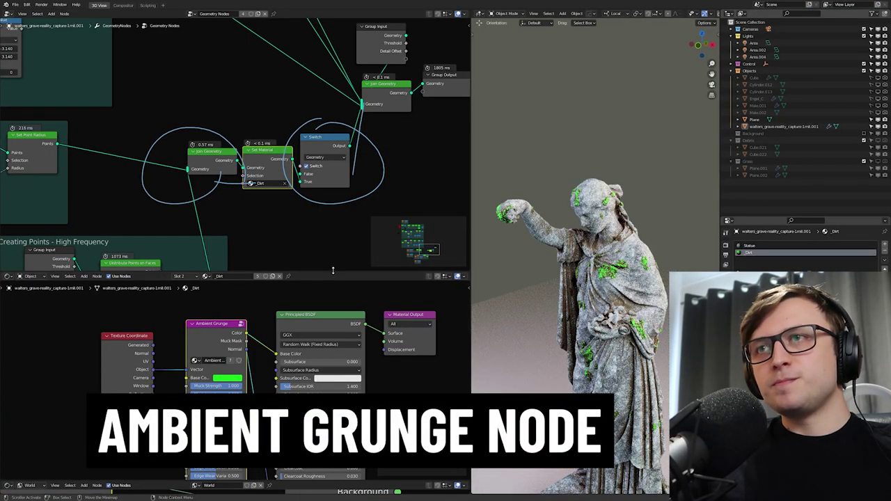
- Enlarge the shader editor further around the Ambient Grunge node and show the voxel mesh and Debris frames in the geometry node editor
drag(332, 271, 327, 202)
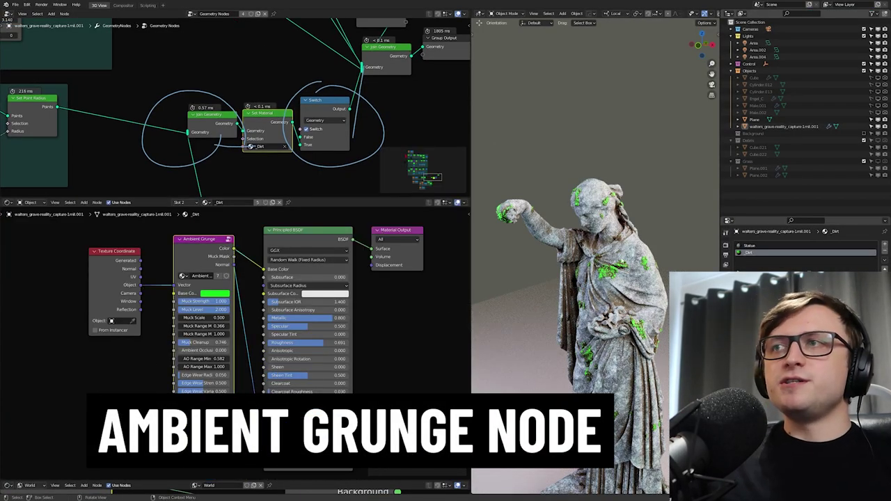
scroll(284, 157, down, 4)
scroll(284, 157, down, 2)
middle_drag(267, 166, 228, 195)
scroll(310, 113, up, 1)
scroll(276, 160, up, 1)
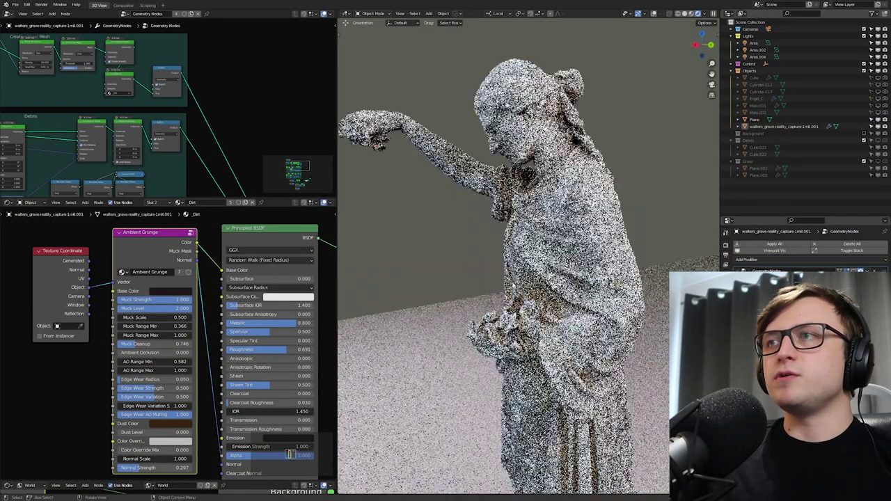
- Inspect the statue up close, view it through the camera and switch the viewport to solid shading
middle_drag(513, 285, 482, 307)
shift+middle_drag(485, 394, 509, 341)
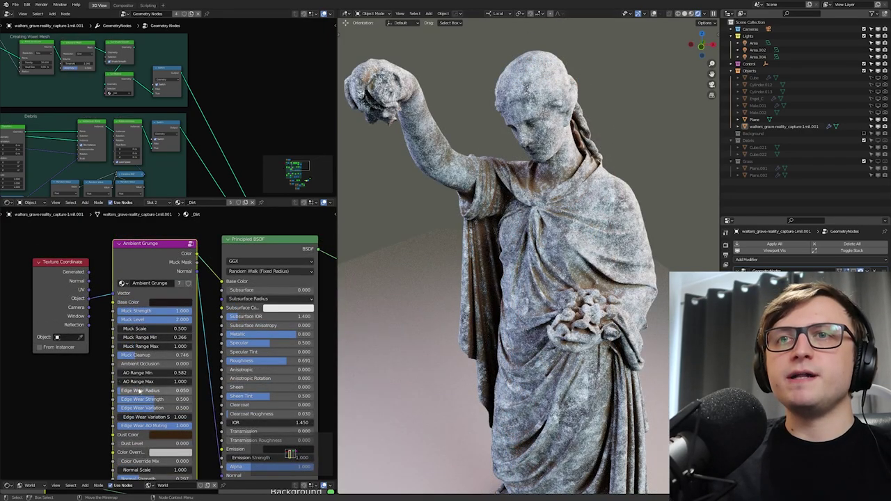
shift+scroll(160, 396, down, 1)
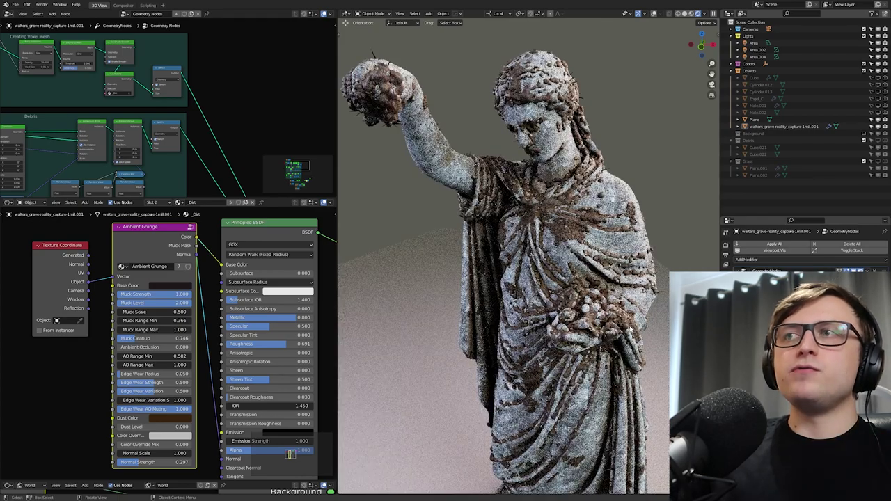
key(KP_0)
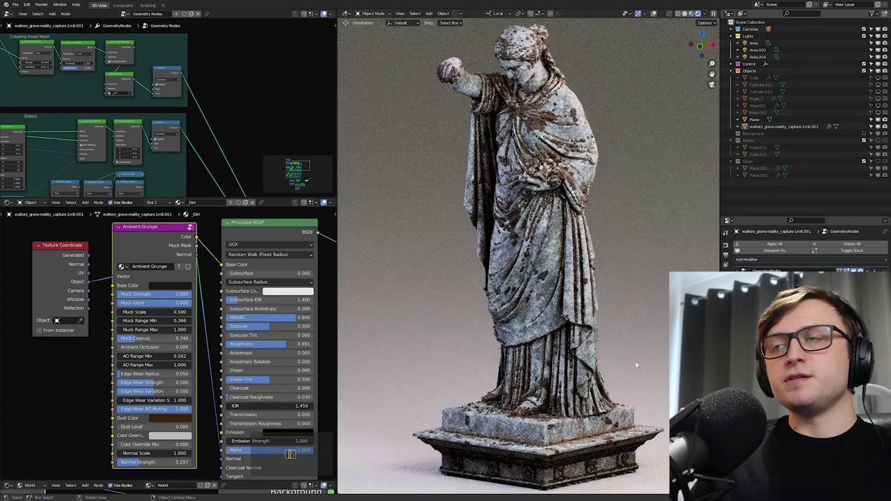
key(z)
click(392, 226)
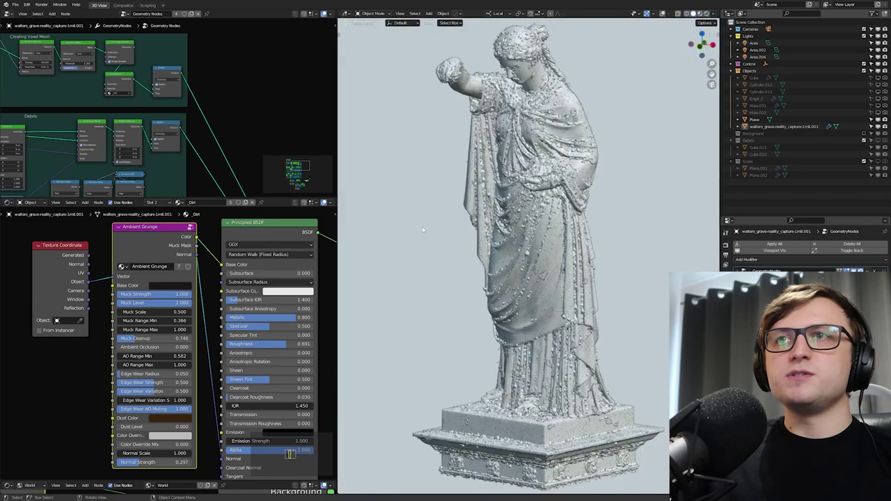
- Enlarge the geometry node editor and maximize it
drag(272, 198, 272, 412)
middle_drag(245, 329, 294, 295)
key(ctrl+space)
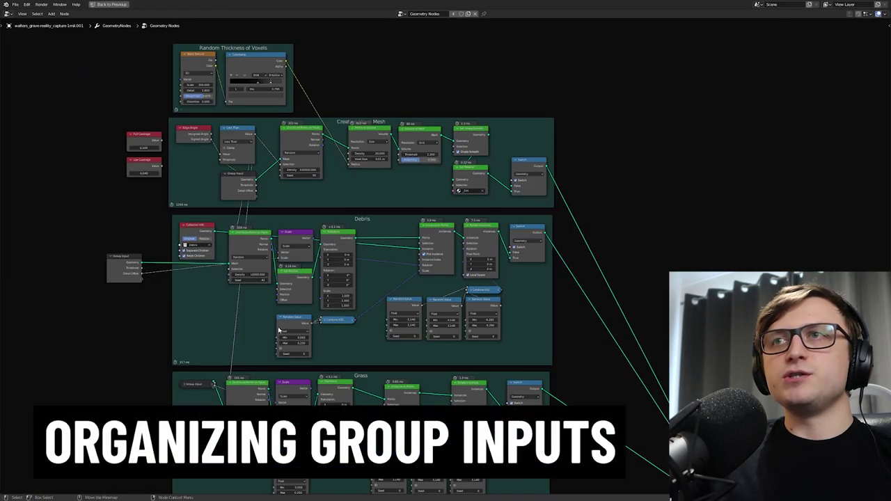
- Examine how the Group Input nodes feed the voxel mesh, Debris, Grass and Creating Points frames
scroll(261, 381, down, 1)
middle_drag(261, 381, 342, 283)
scroll(422, 276, up, 5)
middle_drag(405, 390, 422, 325)
scroll(422, 326, down, 6)
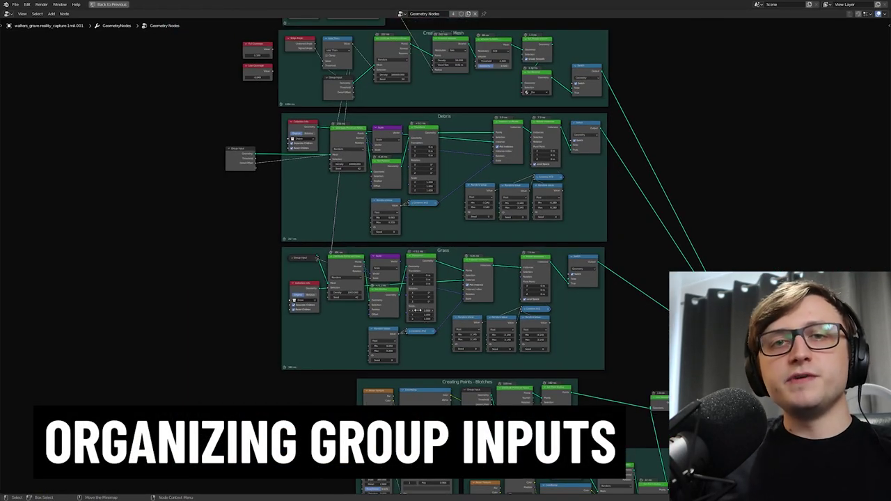
middle_drag(351, 300, 359, 269)
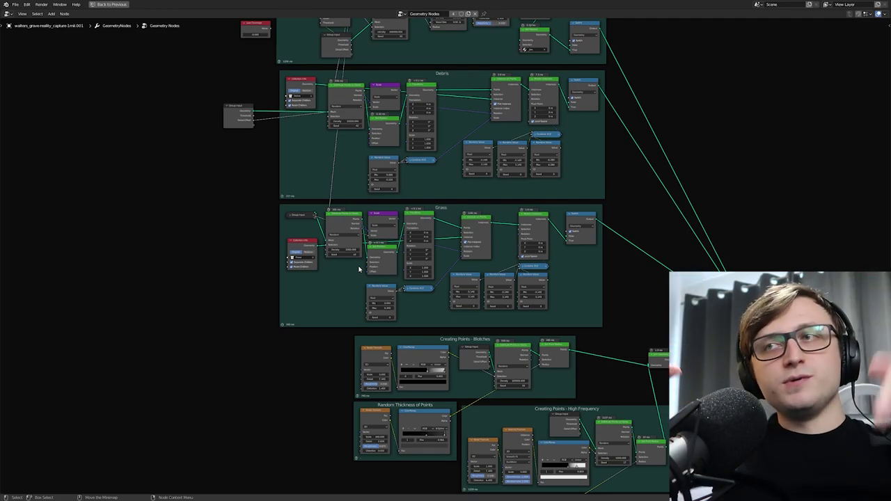
middle_drag(436, 270, 461, 311)
scroll(385, 379, up, 5)
- Expand the collapsed Group Input node in the Grass frame
click(253, 182)
middle_drag(552, 400, 526, 286)
mouse_move(524, 287)
mouse_down()
mouse_move(530, 292)
mouse_move(523, 288)
mouse_up()
middle_drag(289, 144, 334, 197)
drag(298, 134, 300, 131)
middle_drag(329, 169, 389, 285)
- Try pulling a new link from the Debris Group Input's Geometry output, and move that node farther away from the Debris frame
drag(277, 78, 291, 201)
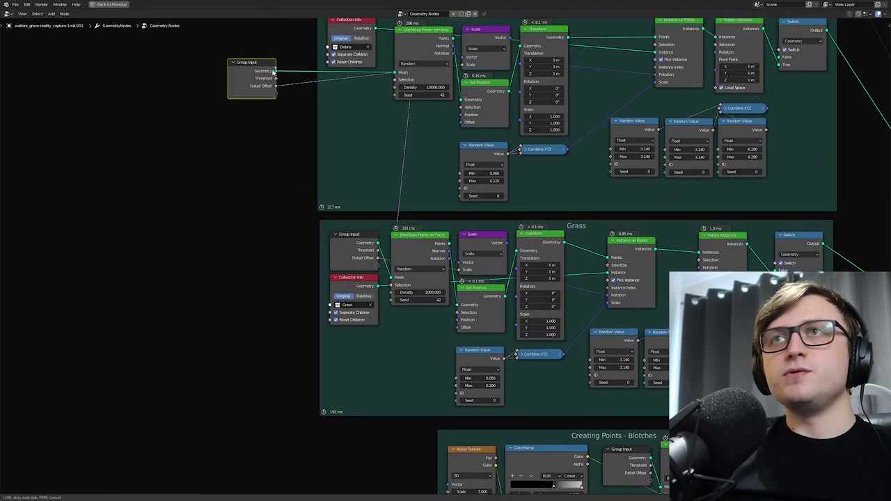
drag(273, 71, 283, 65)
click(377, 147)
middle_drag(376, 147, 363, 255)
scroll(363, 255, down, 1)
drag(255, 180, 165, 210)
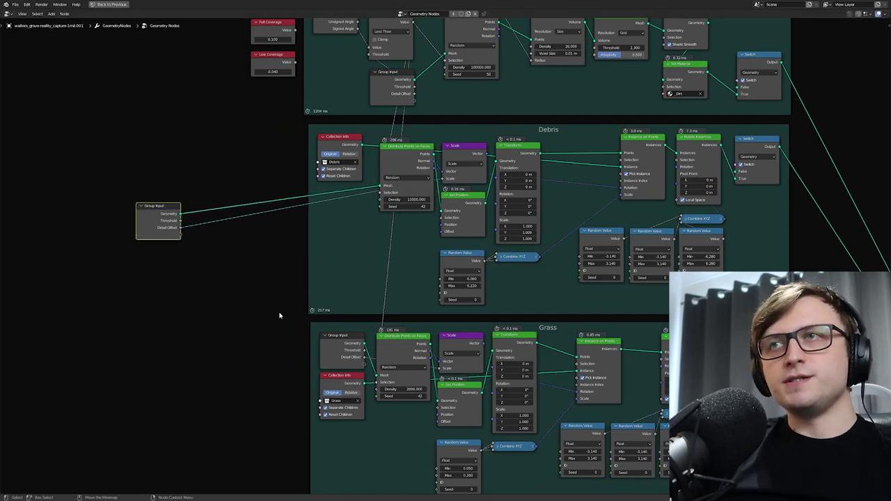
- Duplicate the standalone Group Input node three times as a trial and undo all three duplicates
middle_drag(174, 224, 176, 129)
scroll(175, 129, up, 1)
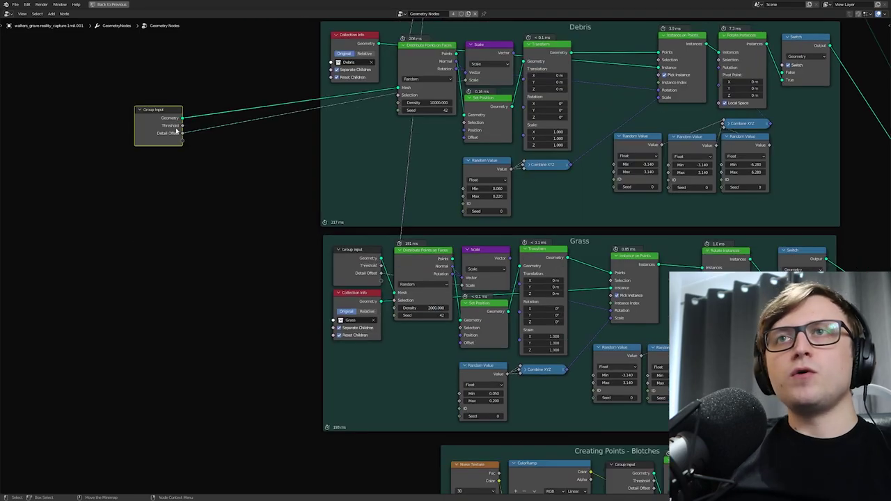
key(shift+d)
click(230, 241)
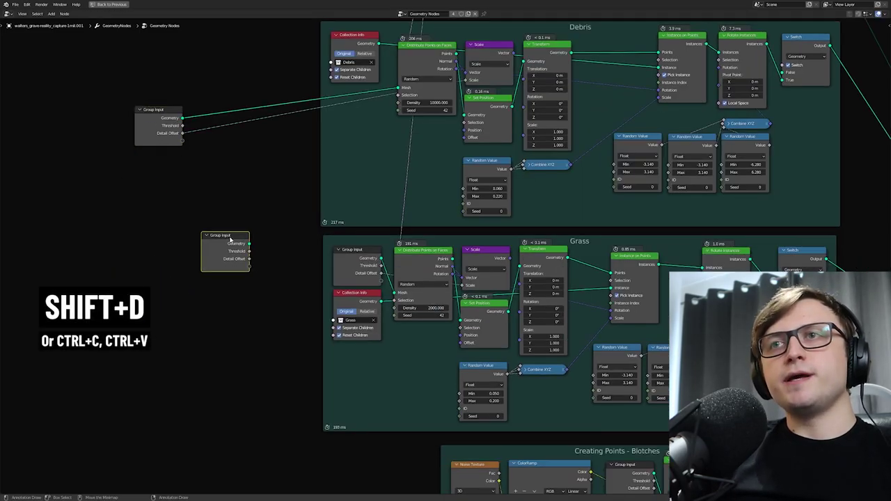
key(shift+d)
click(262, 185)
key(shift+d)
click(118, 253)
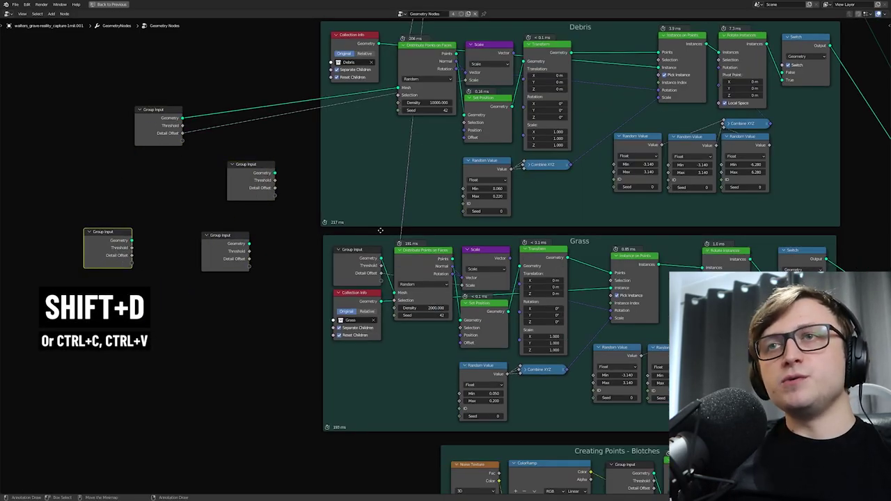
key(ctrl+z)
key(ctrl+z)
key(ctrl+z)
- Hide the unused sockets on the Group Input nodes in the Grass and Creating Points - Blotches frames
scroll(316, 285, up, 2)
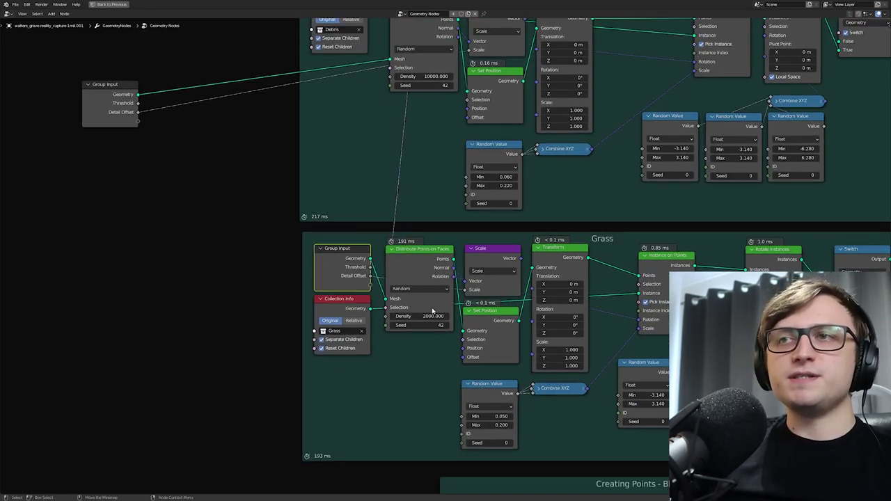
middle_drag(434, 316, 332, 202)
key(ctrl+h)
middle_drag(451, 310, 391, 254)
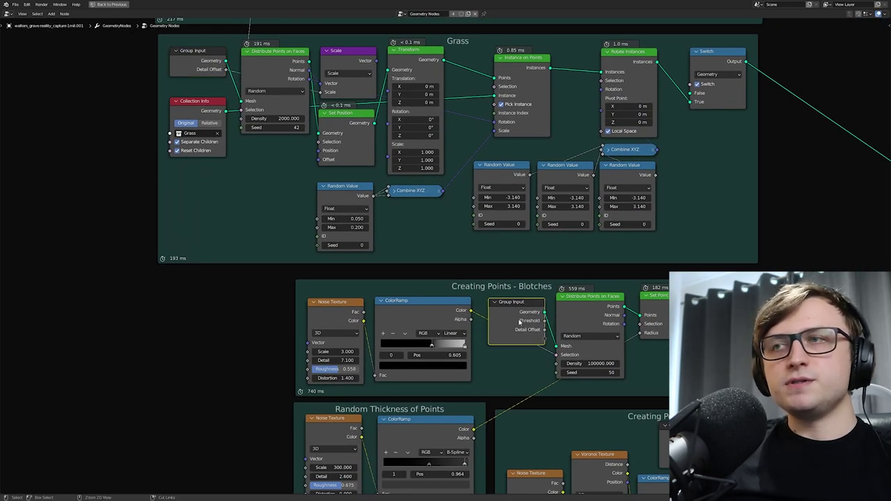
key(ctrl+h)
- Collapse the Group Input node in the Creating Points - Blotches frame and reposition it slightly beside Distribute Points on Faces
middle_drag(547, 337, 450, 327)
scroll(449, 326, up, 2)
drag(422, 299, 421, 298)
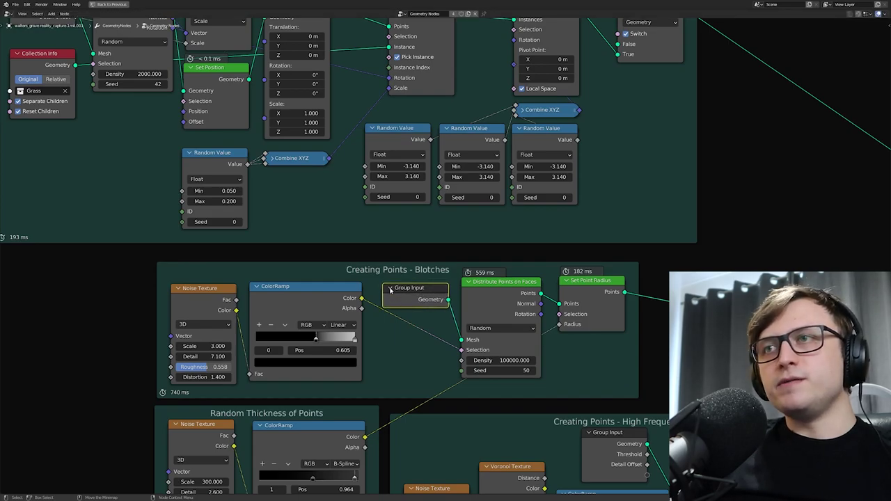
click(391, 289)
scroll(439, 306, down, 1)
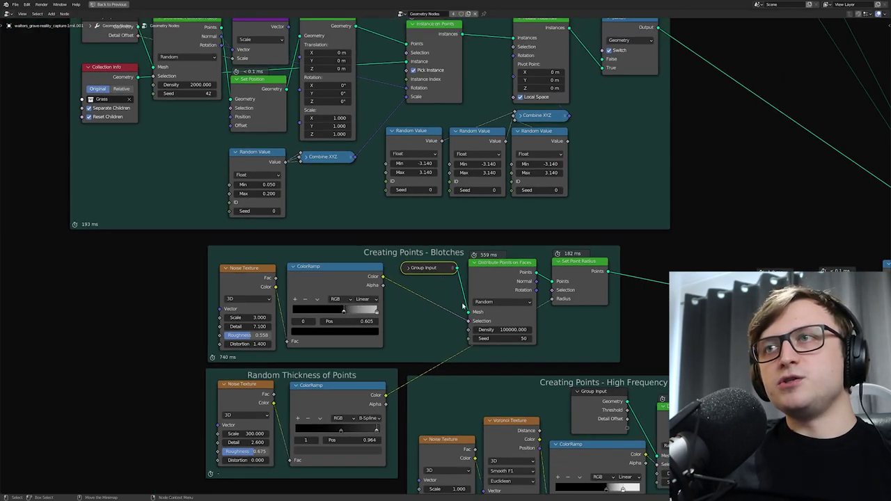
middle_drag(456, 299, 460, 321)
drag(449, 292, 451, 294)
click(404, 318)
scroll(404, 319, down, 3)
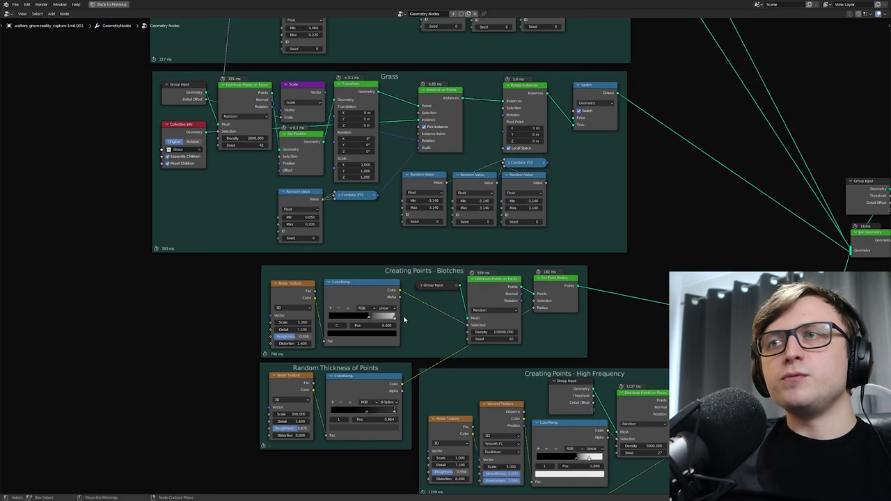
scroll(389, 209, down, 1)
middle_drag(400, 240, 364, 225)
scroll(455, 294, up, 2)
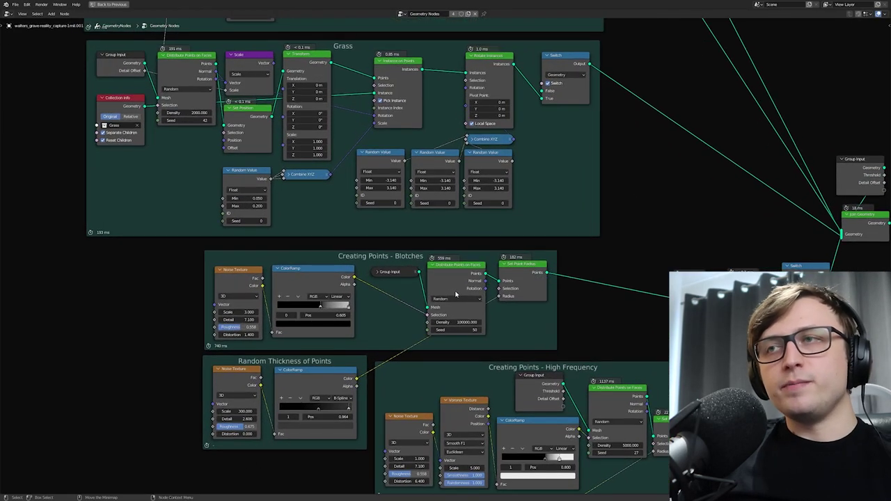
scroll(441, 276, up, 1)
key(h)
key(g)
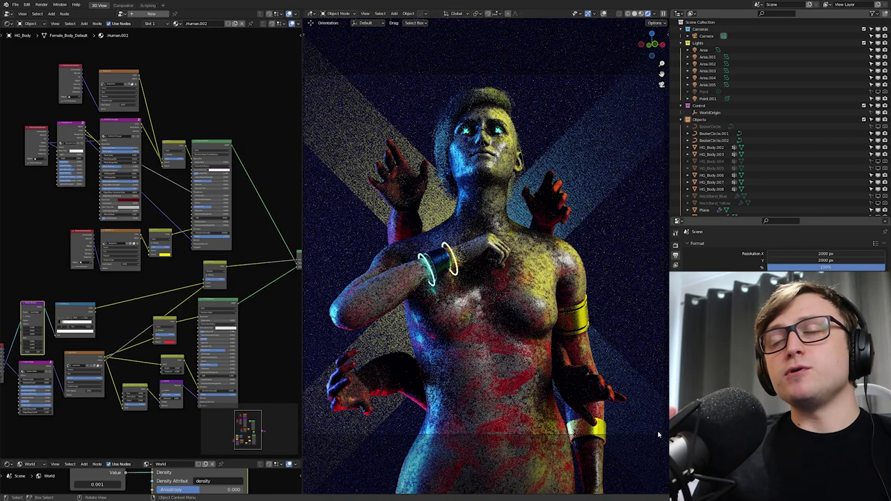
- Inspect the rendered human figure and view it through the camera
middle_drag(625, 371, 604, 372)
key(KP_0)
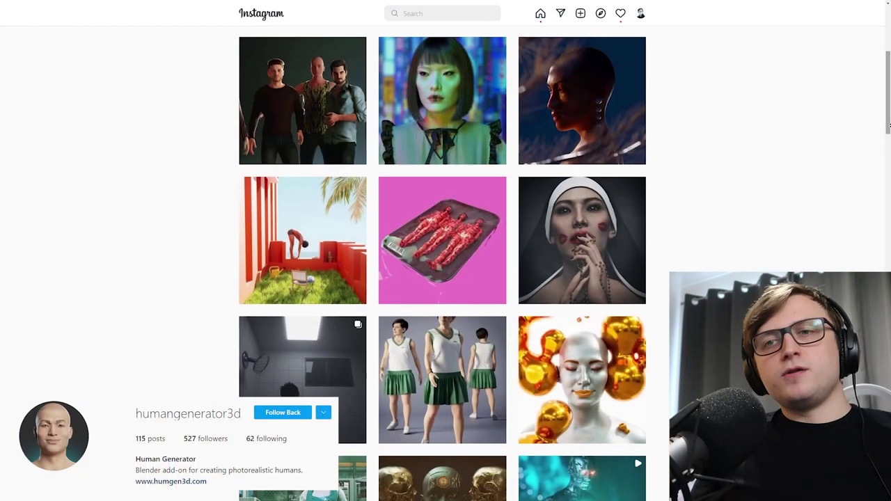
- Browse the artwork posts on the humangenerator3d Instagram profile
scroll(888, 126, down, 3)
scroll(889, 125, down, 3)
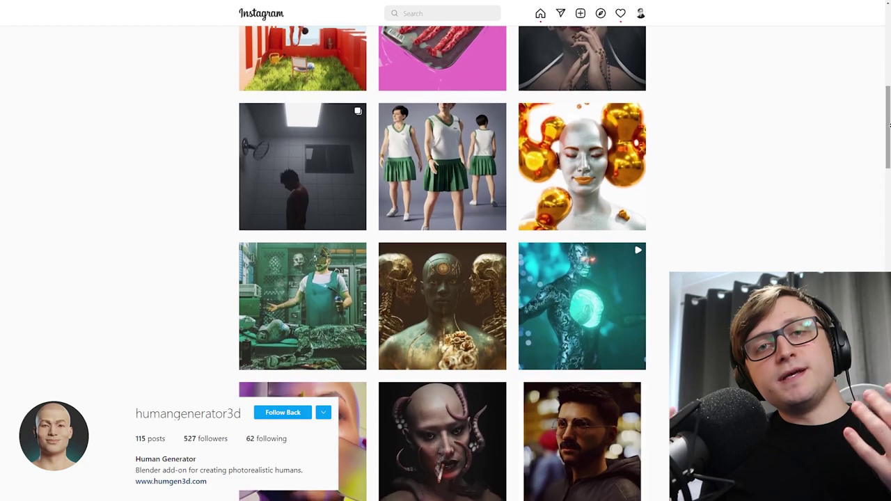
scroll(889, 125, down, 3)
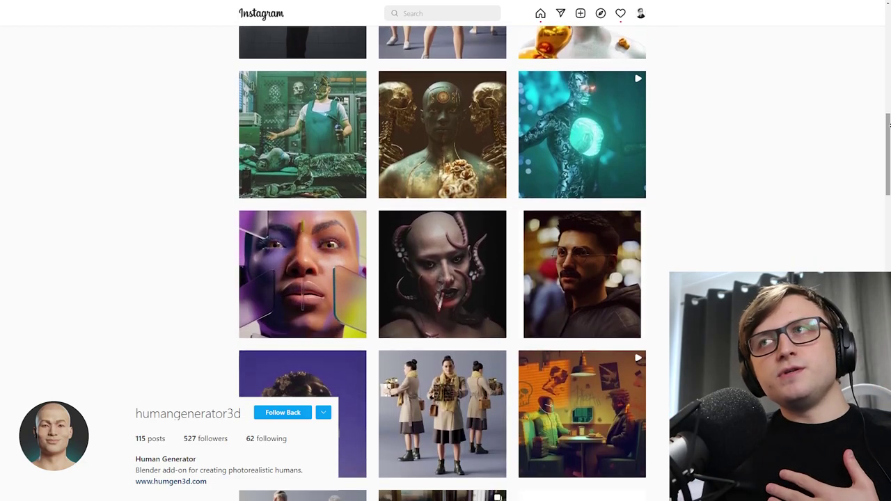
scroll(888, 125, down, 2)
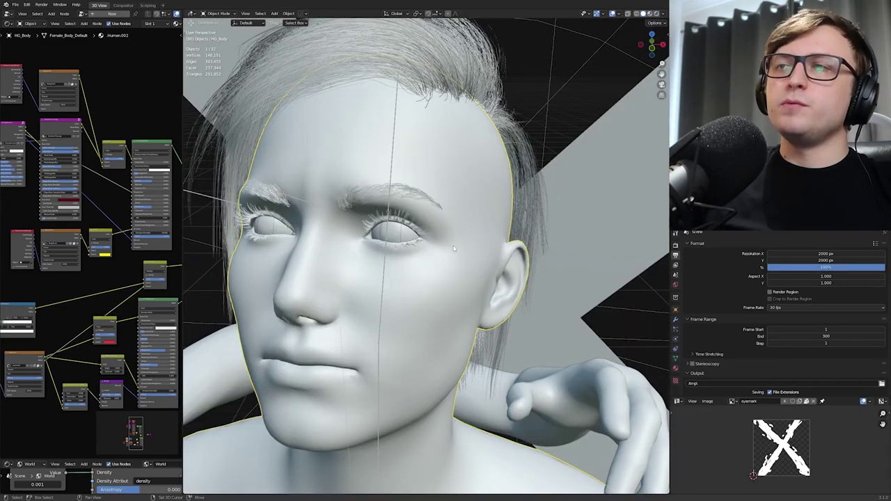
- Add a plane at the 3D cursor beside the eye and scale it down to a small square
key(shift+a)
mouse_move(457, 252)
click(489, 261)
middle_drag(489, 263, 445, 282)
scroll(445, 285, down, 4)
key(s)
click(484, 270)
key(s)
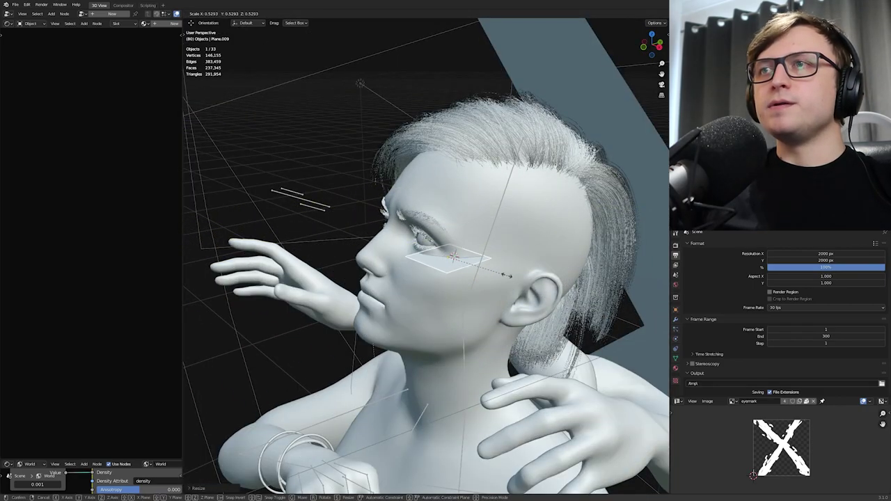
click(501, 272)
- Rotate the plane upright and move it in front of the face next to the eye
middle_drag(500, 272, 449, 268)
key(r)
click(435, 257)
key(g)
click(369, 245)
middle_drag(369, 247, 447, 280)
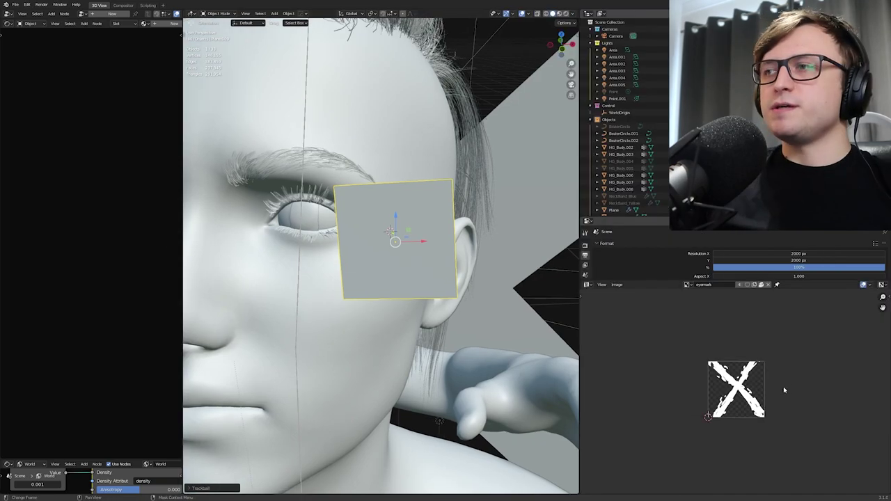
- Enter face editing on the plane and select its face to examine how its UVs cover the eyemark image
scroll(765, 389, up, 4)
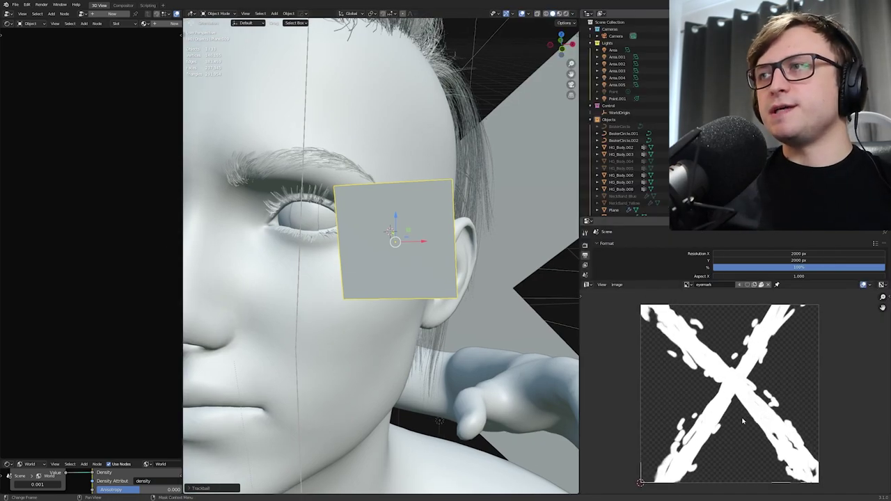
scroll(739, 425, down, 1)
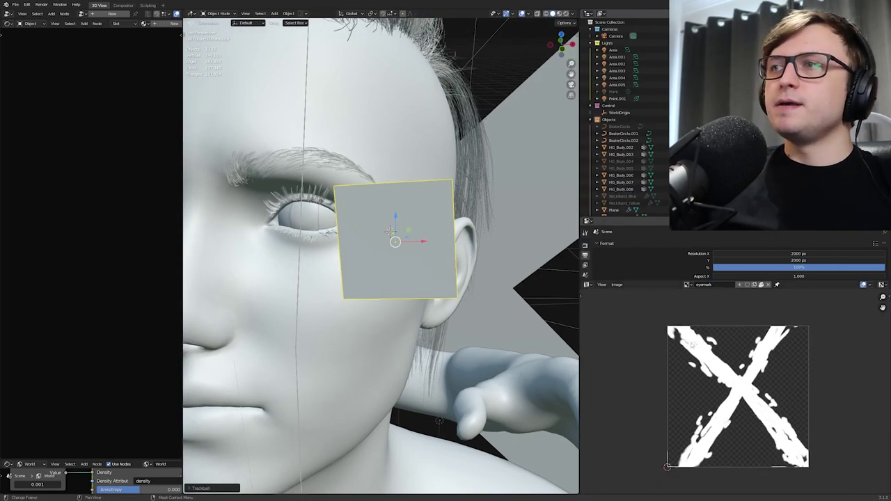
key(Tab)
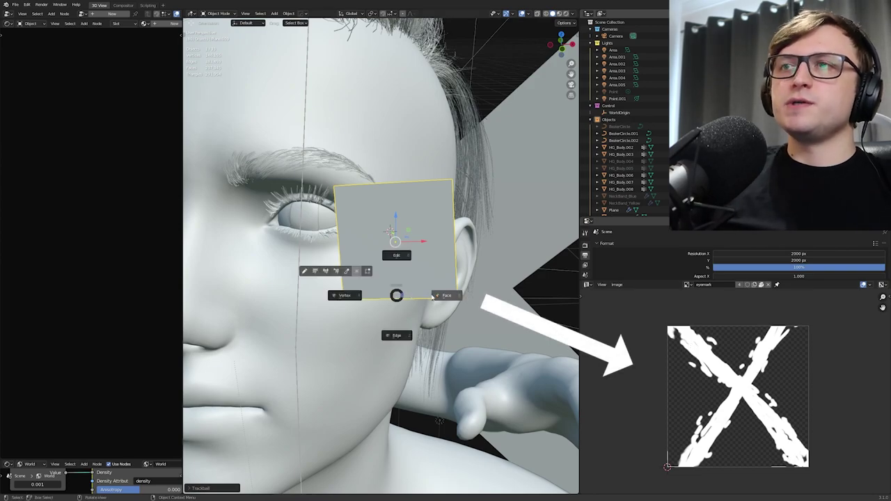
click(453, 298)
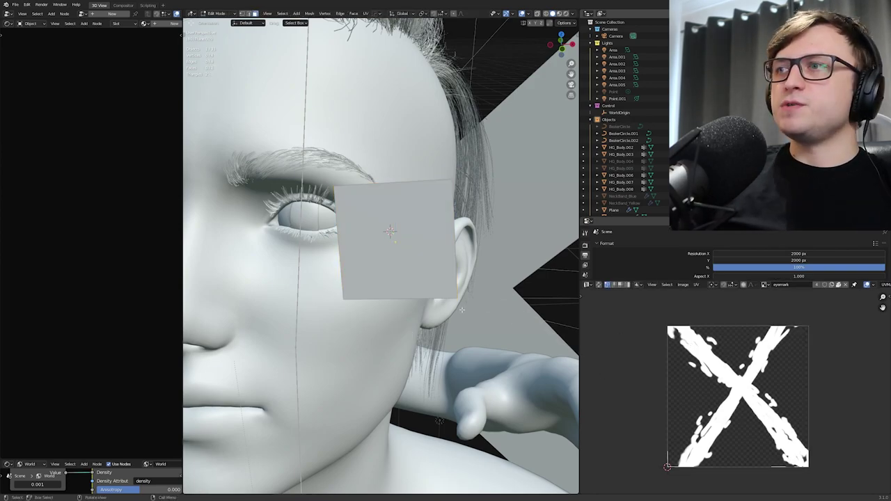
key(a)
key(alt+a)
key(a)
key(alt+a)
key(a)
key(alt+a)
key(a)
middle_drag(487, 306, 525, 320)
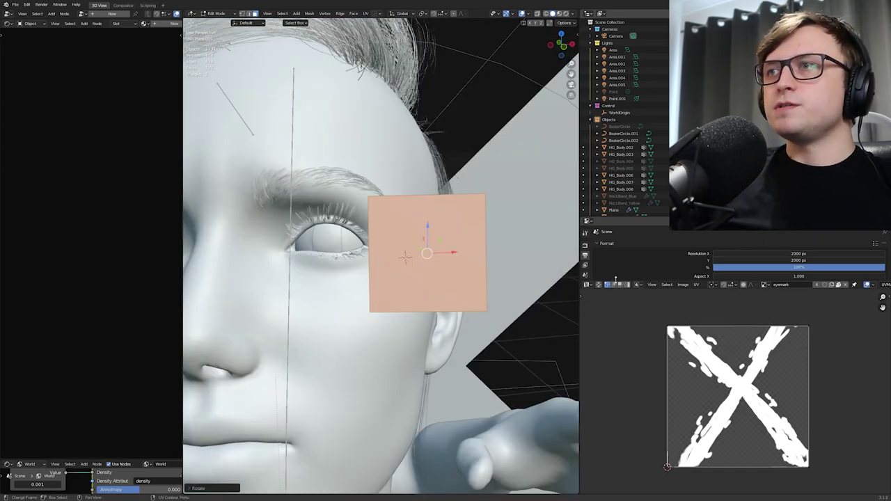
- Enlarge the properties editor, leave Edit Mode and give the plane a new material named Tutorial
drag(615, 280, 615, 372)
click(584, 361)
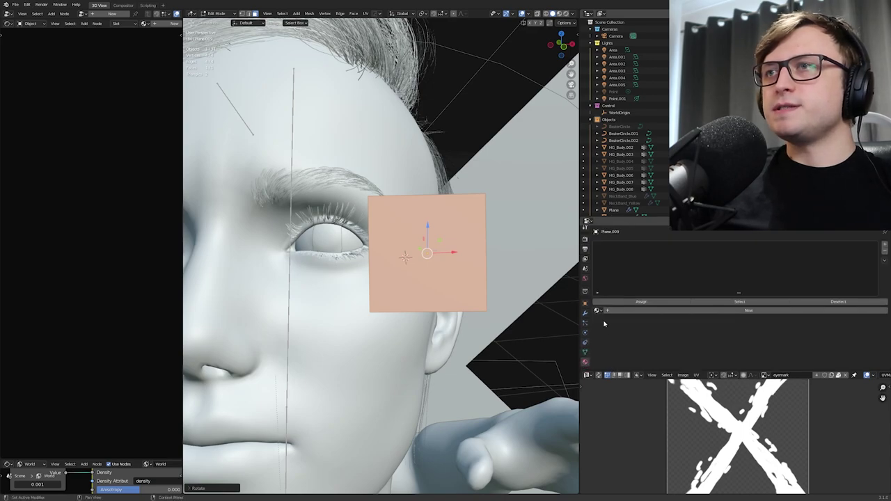
key(Tab)
click(671, 310)
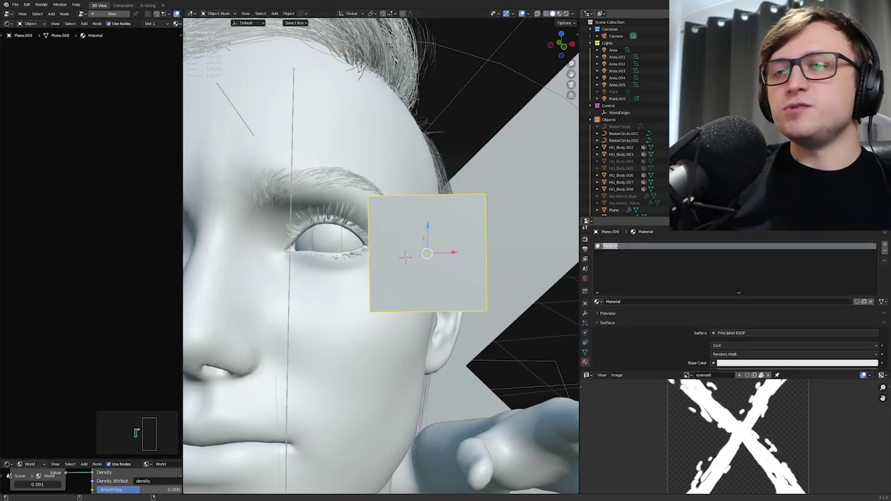
- Widen the shader editor and add an Image Texture node to the left of the Principled BSDF
drag(183, 278, 247, 284)
middle_drag(90, 268, 218, 325)
scroll(148, 279, up, 8)
middle_drag(84, 204, 229, 223)
key(shift+a)
click(90, 184)
text(image)
key(Return)
click(82, 227)
middle_drag(82, 226, 78, 206)
drag(82, 207, 94, 246)
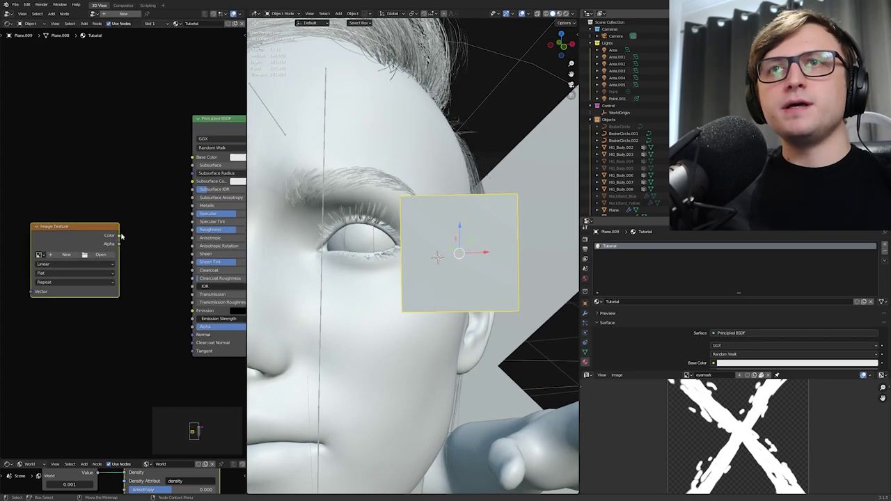
- Connect the Image Texture's Color to the Principled BSDF's Emission and its Alpha to the Alpha input
drag(193, 313, 195, 312)
middle_drag(213, 315, 187, 288)
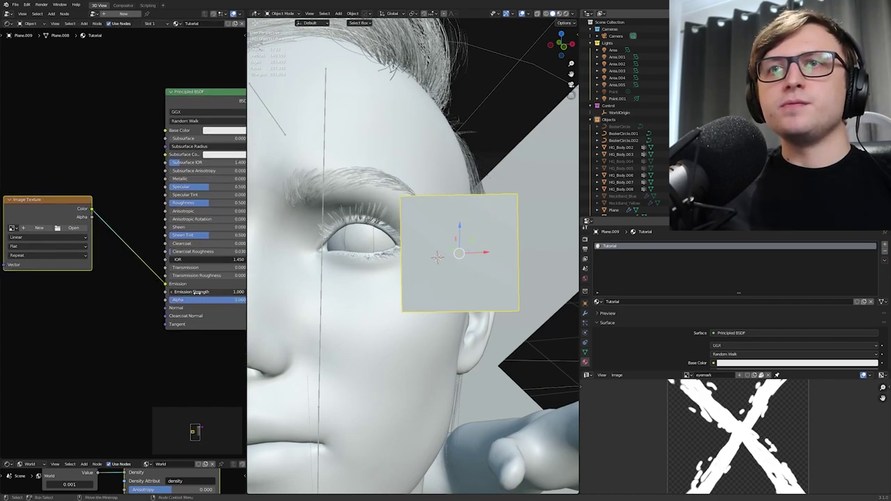
drag(53, 209, 89, 238)
middle_drag(89, 238, 60, 207)
scroll(88, 228, up, 1)
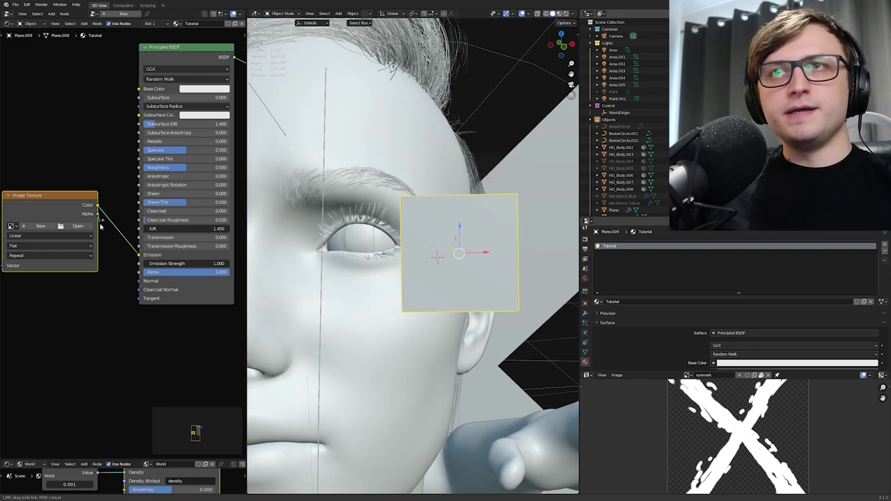
drag(137, 277, 137, 276)
middle_drag(137, 276, 173, 275)
drag(112, 233, 110, 260)
- Switch the viewport to rendered shading and assign the eyemark image to the Image Texture node
middle_drag(317, 292, 298, 282)
key(z)
click(474, 251)
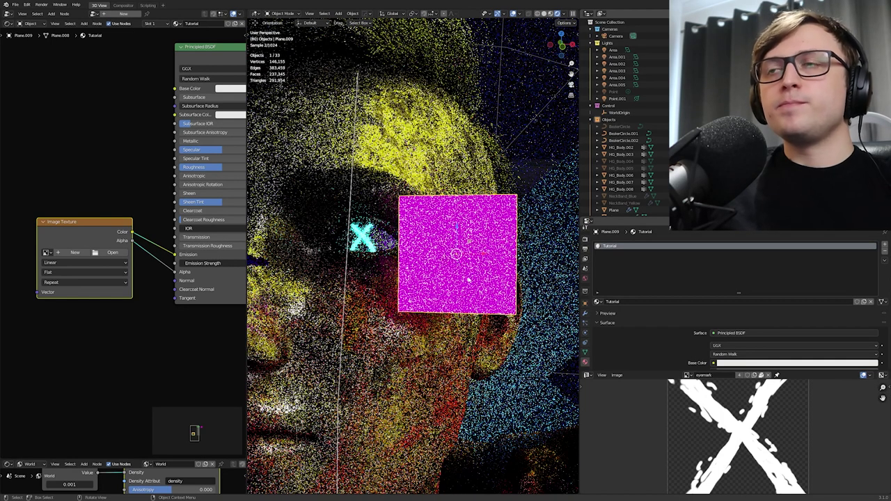
click(46, 252)
click(71, 288)
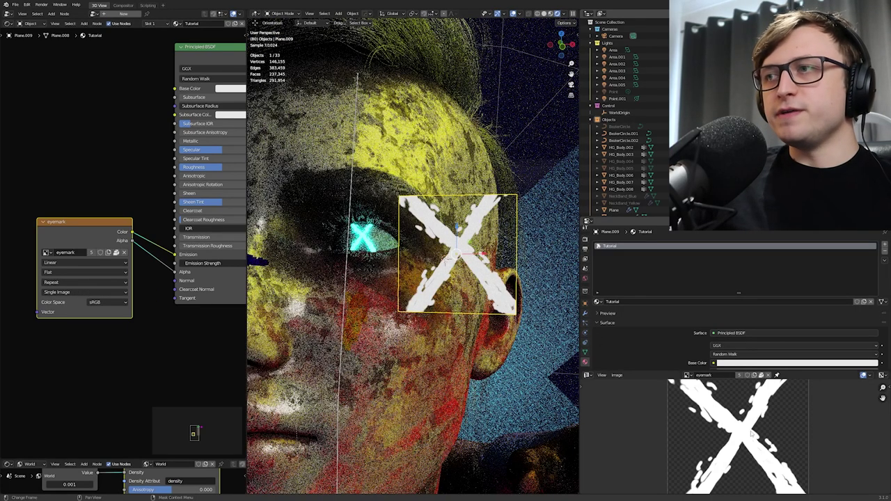
- Return the viewport to solid shading and unlink the eyemark image from the texture node
key(shift+z)
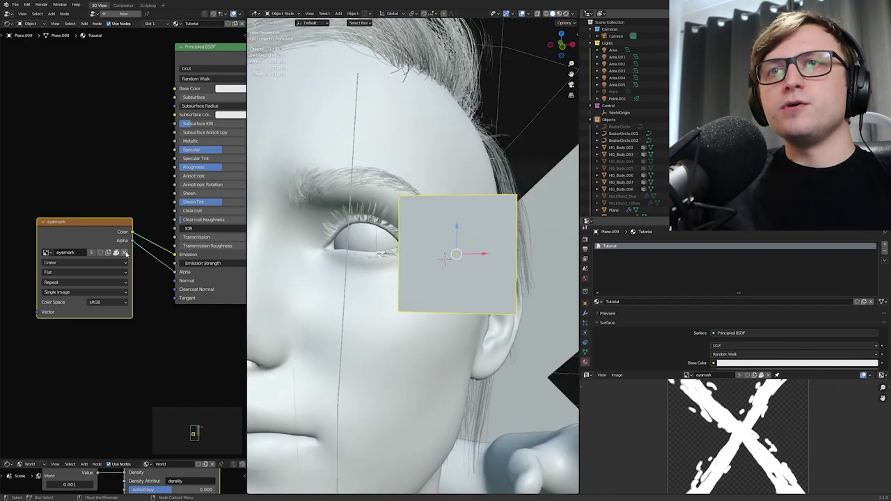
click(125, 253)
drag(84, 221, 96, 222)
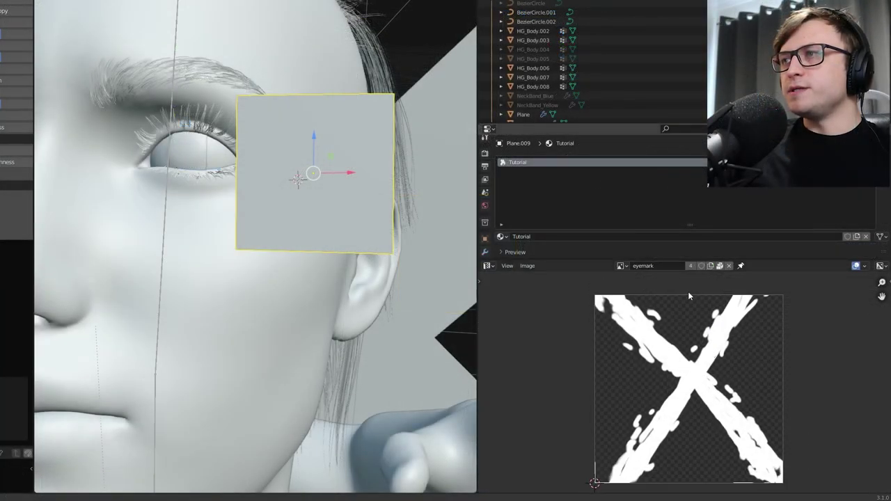
- Create a blank 1024 × 1024 px image named "eye mark 2" with a fully transparent black fill
click(710, 266)
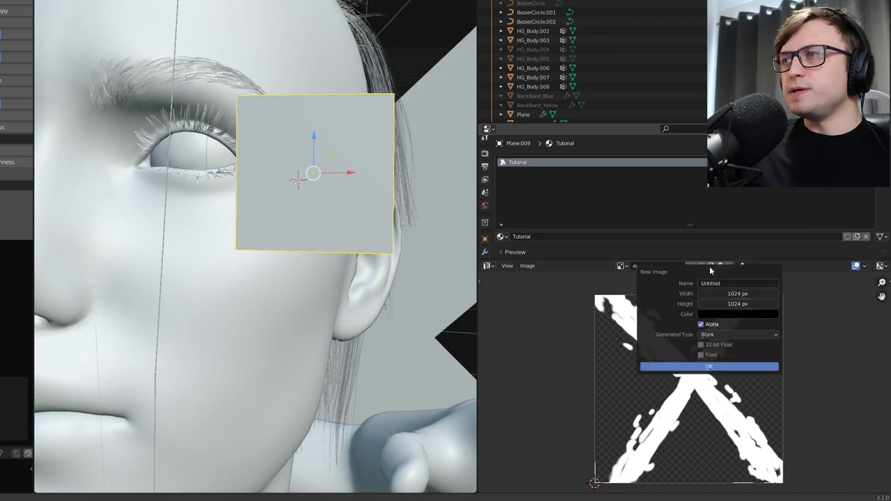
click(723, 283)
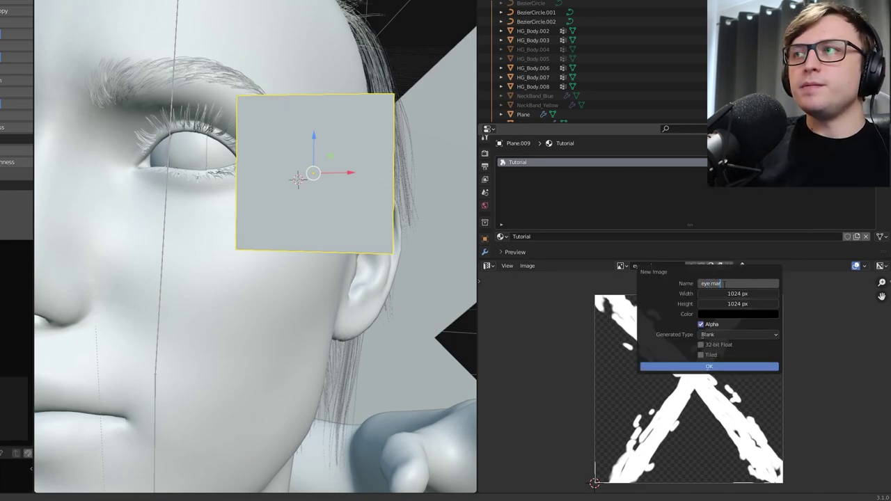
key(Return)
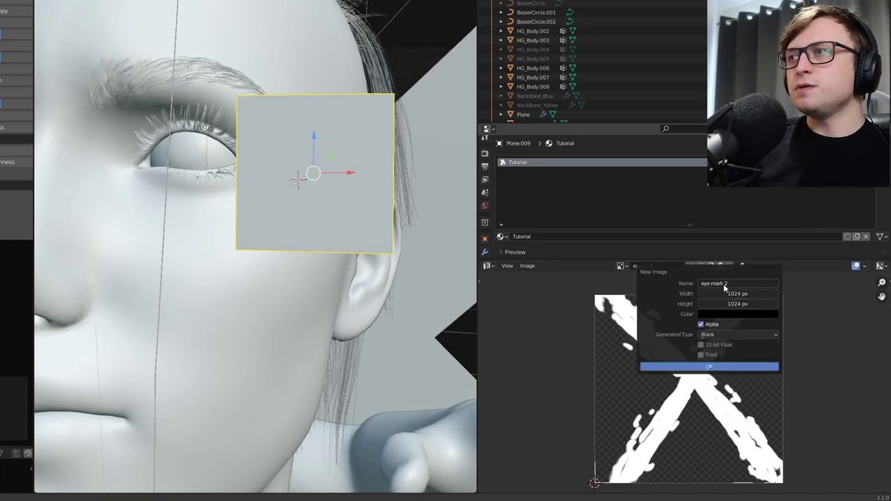
click(740, 317)
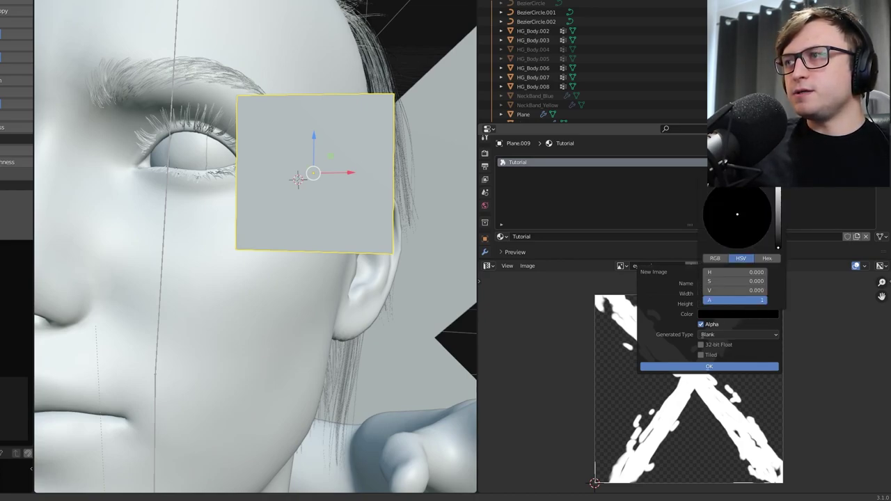
drag(738, 300, 707, 299)
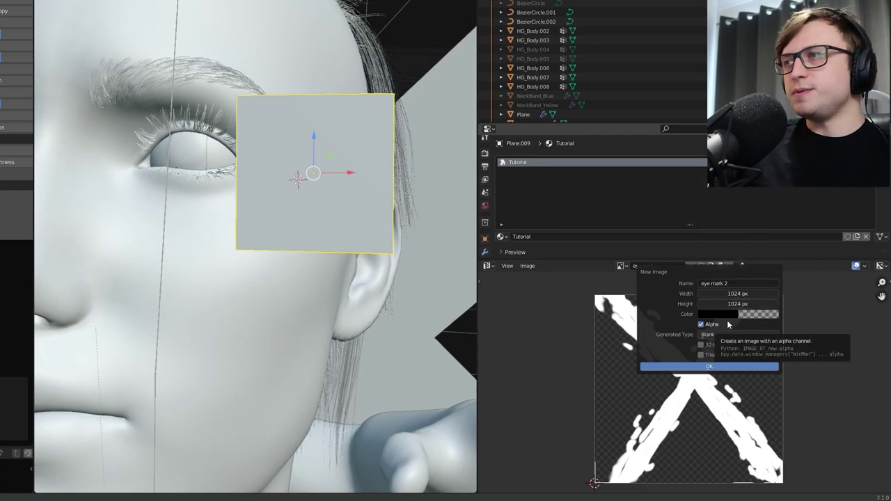
click(709, 366)
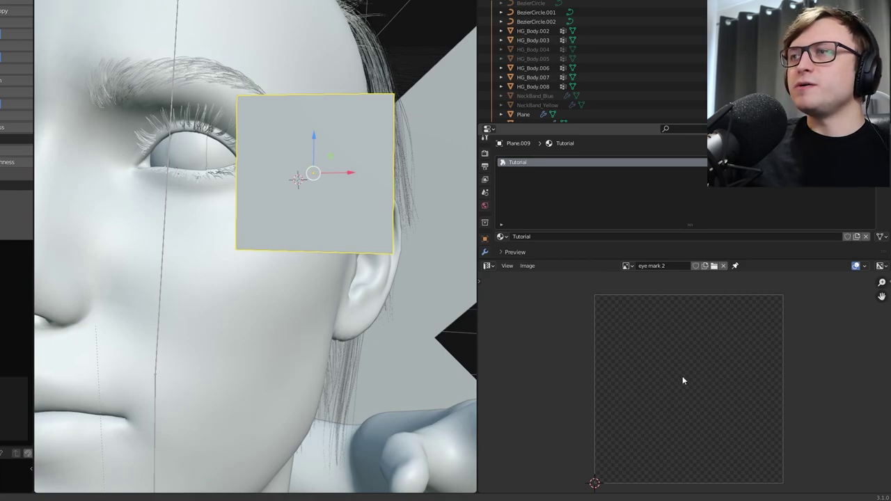
- Assign the "eye mark 2" image to the Image Texture node and switch the plane to Texture Paint mode
middle_drag(684, 382, 654, 382)
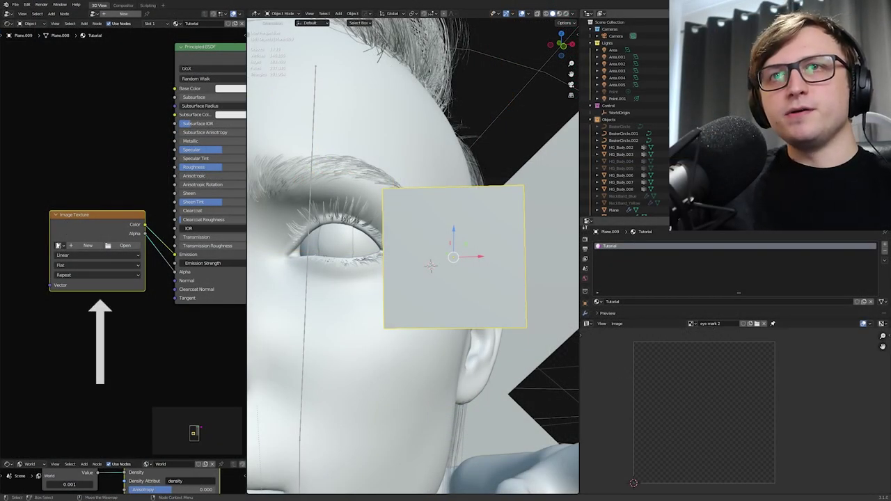
click(60, 245)
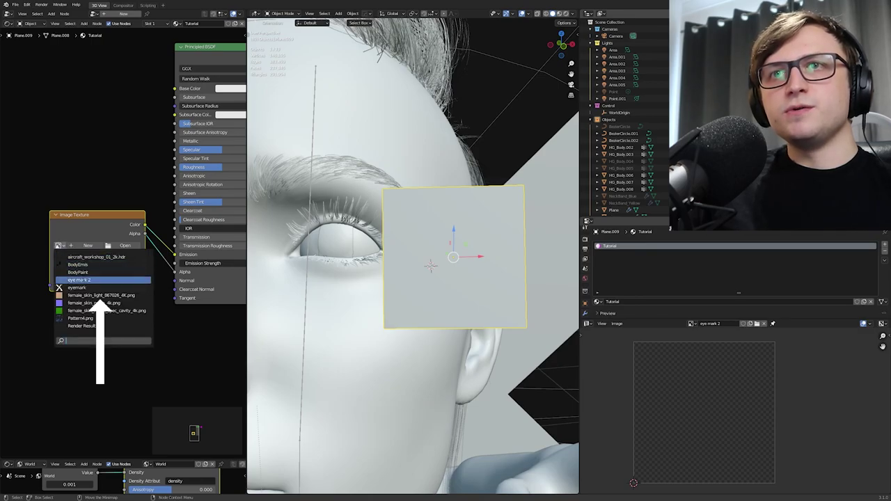
click(79, 279)
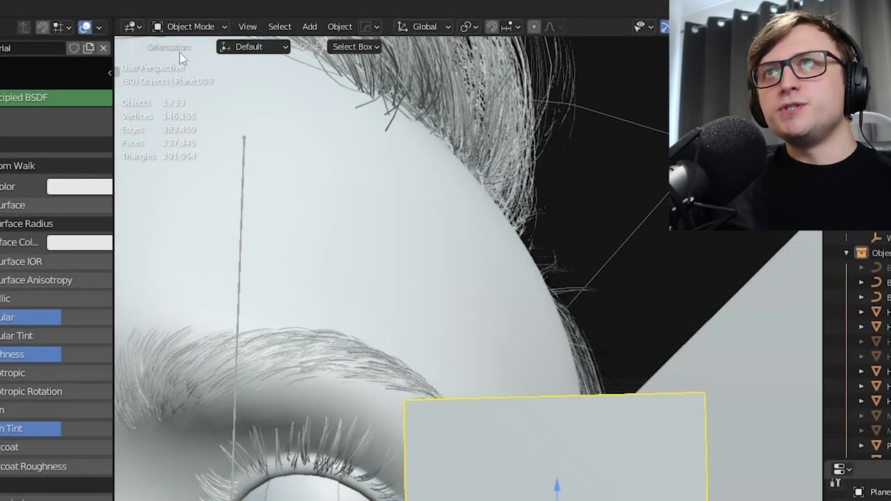
click(190, 26)
click(196, 125)
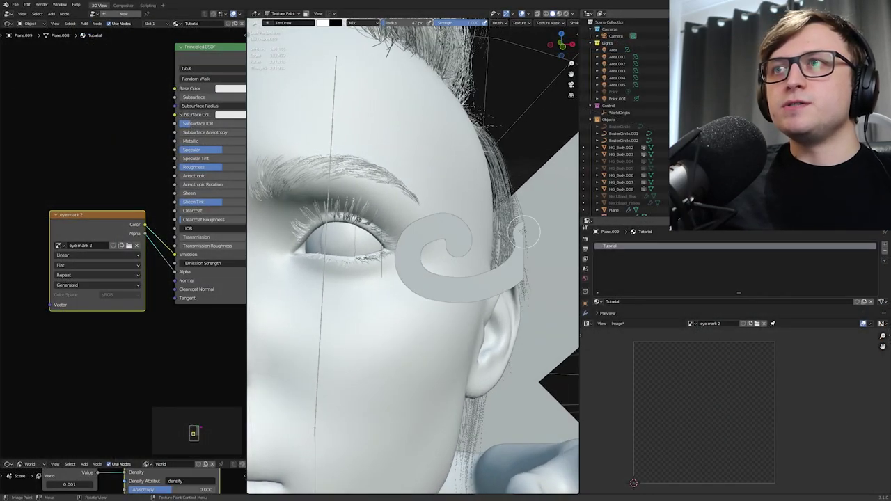
- Test the brush with curved strokes on the plane and reduce its radius to 12 px
mouse_move(523, 231)
mouse_down()
mouse_move(487, 207)
mouse_move(410, 215)
mouse_up()
drag(404, 244, 467, 278)
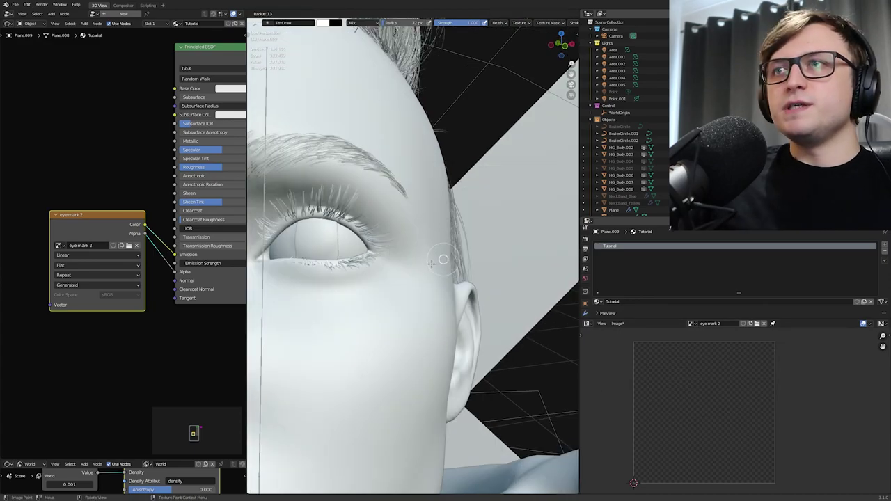
click(431, 264)
mouse_move(443, 239)
mouse_down()
mouse_move(356, 281)
mouse_move(491, 228)
mouse_up()
middle_drag(443, 235, 445, 252)
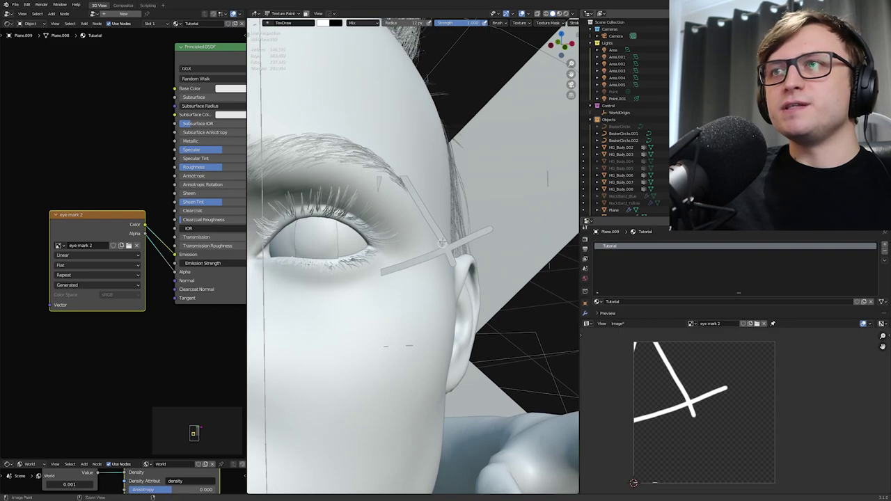
key(ctrl+z)
key(ctrl+z)
- Paint a rough white X across the plane, thickening both arms with extra brush strokes
drag(405, 303, 479, 230)
drag(410, 210, 512, 312)
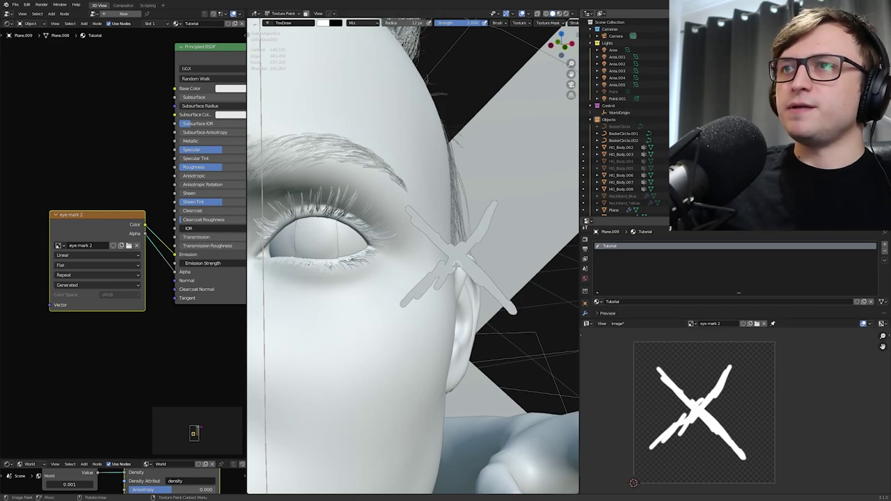
mouse_move(420, 300)
mouse_down()
mouse_move(500, 208)
mouse_move(472, 251)
mouse_up()
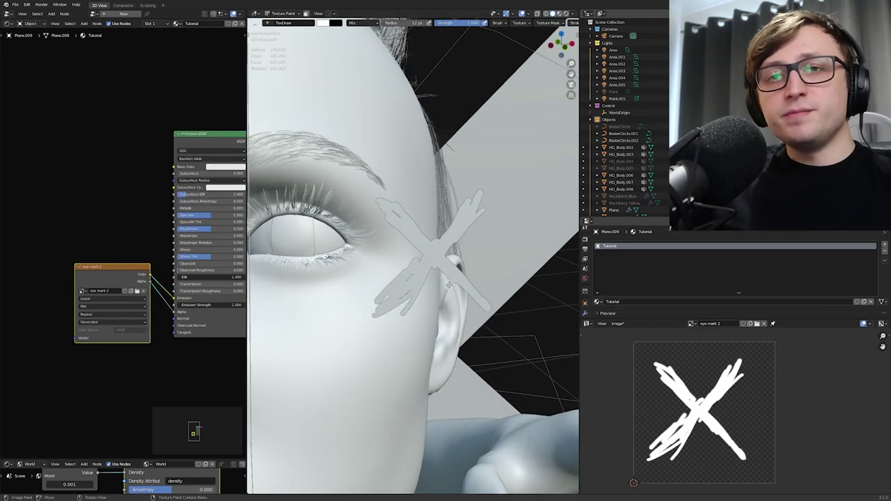
- Try extra strokes over the painted X in material preview and switch the viewport to rendered shading
key(z)
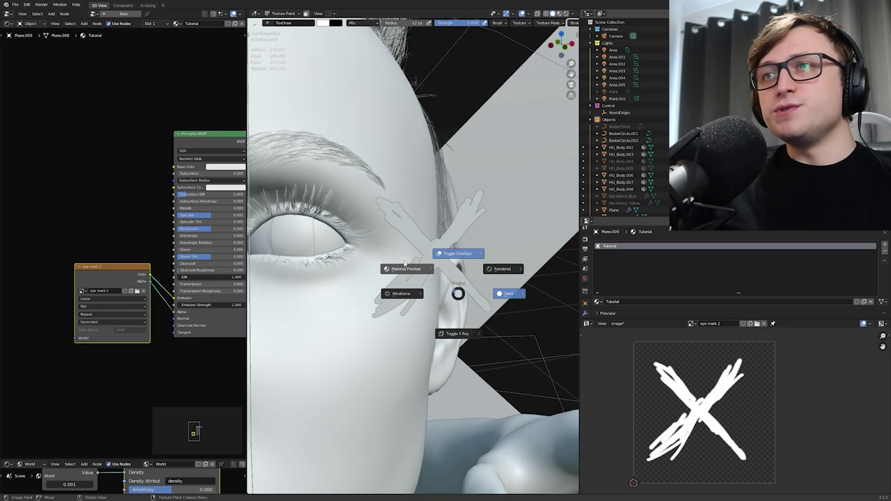
click(405, 264)
mouse_move(417, 299)
mouse_down()
mouse_move(480, 230)
mouse_move(476, 202)
mouse_up()
mouse_move(406, 279)
mouse_down()
mouse_move(442, 208)
mouse_move(420, 228)
mouse_move(456, 284)
mouse_up()
middle_drag(424, 282, 437, 283)
key(z)
click(461, 246)
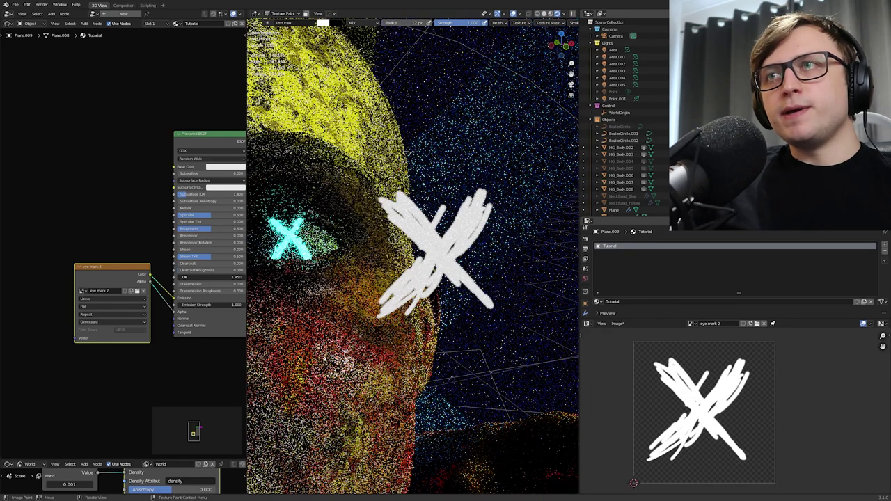
- Try more strokes beside the X in rendered shading and return the viewport to solid shading
drag(392, 238, 378, 278)
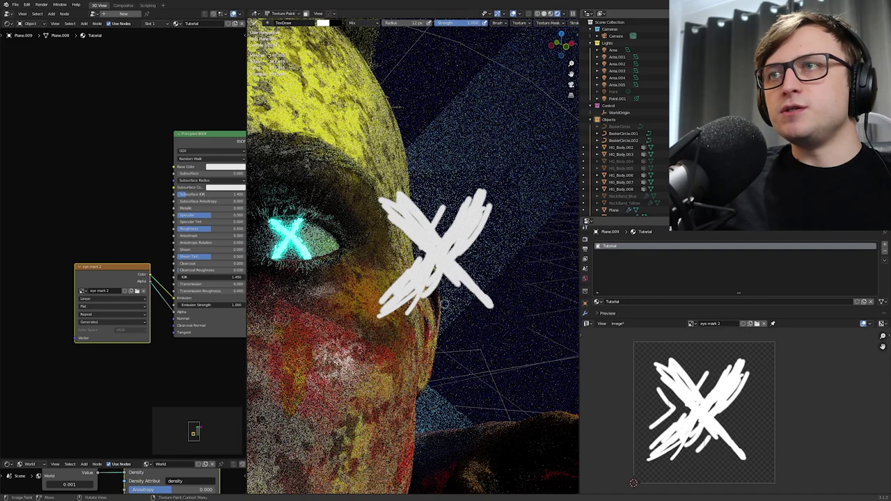
mouse_move(487, 243)
mouse_down()
mouse_move(484, 256)
mouse_move(435, 284)
mouse_up()
key(z)
click(452, 231)
key(z)
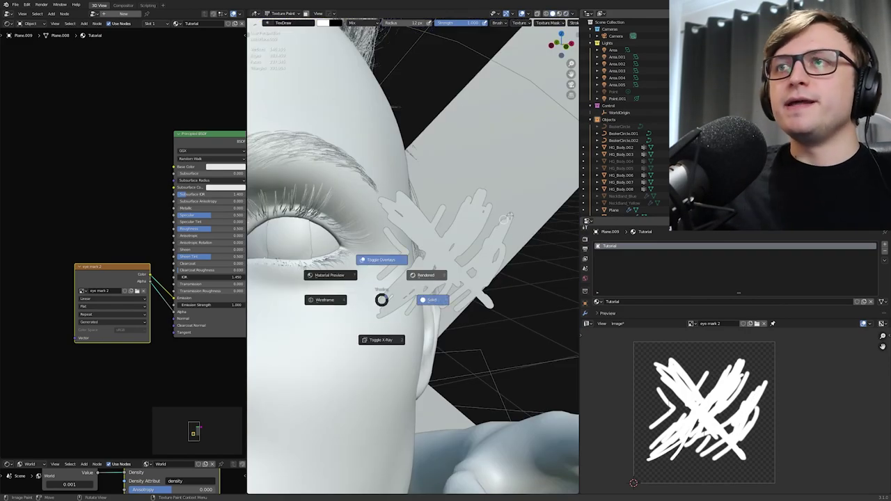
click(508, 216)
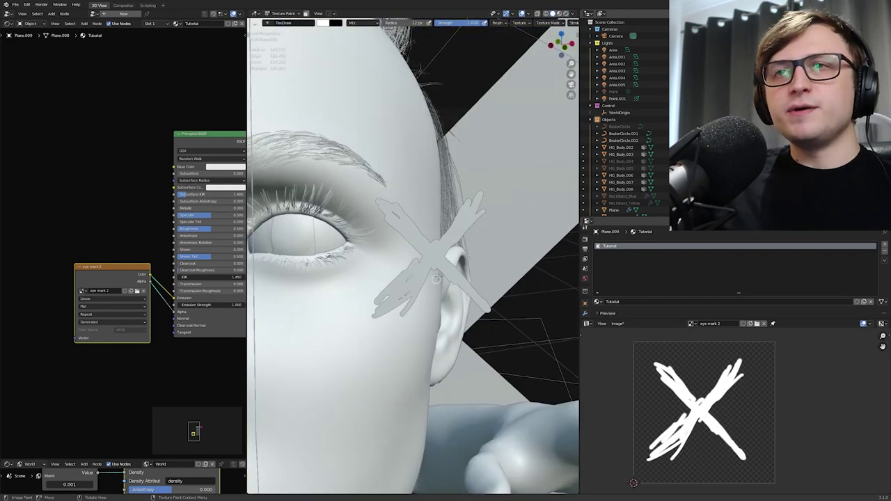
- Move the Image Texture node farther from the Principled BSDF and return to Object Mode in rendered shading
middle_drag(436, 279, 418, 278)
middle_drag(149, 287, 169, 232)
scroll(95, 246, up, 3)
drag(147, 213, 81, 198)
middle_drag(170, 221, 135, 213)
drag(84, 192, 67, 191)
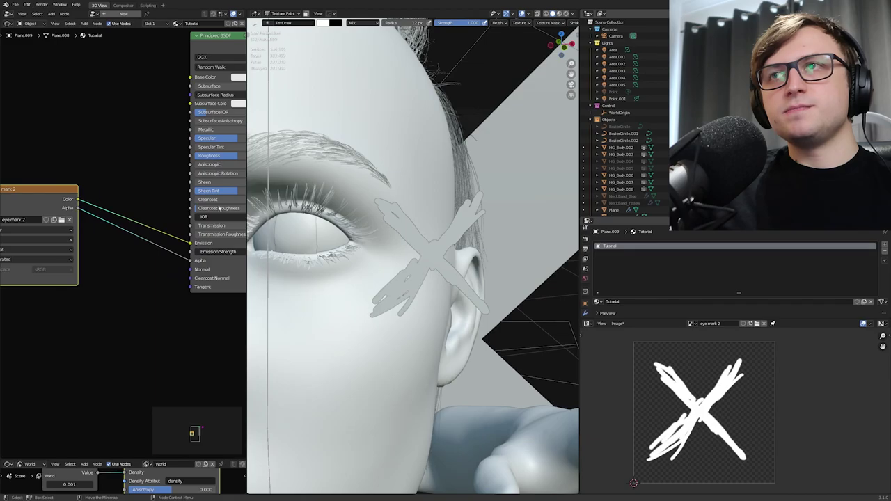
click(291, 14)
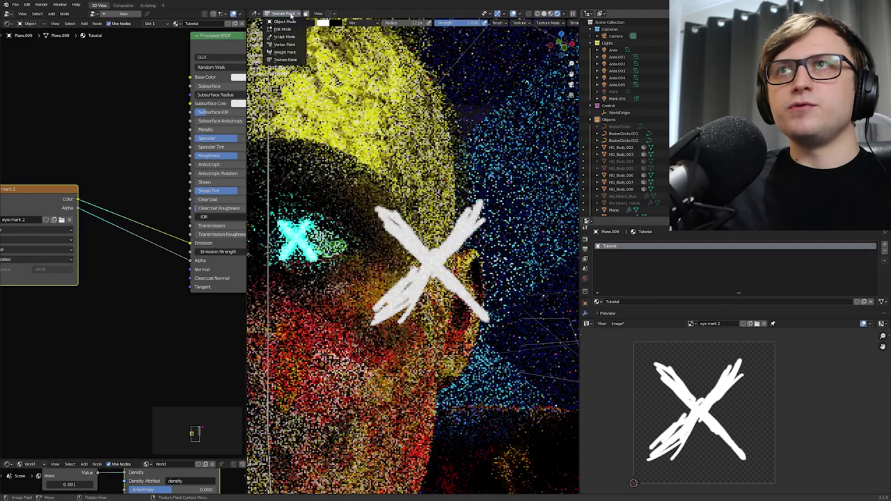
click(284, 22)
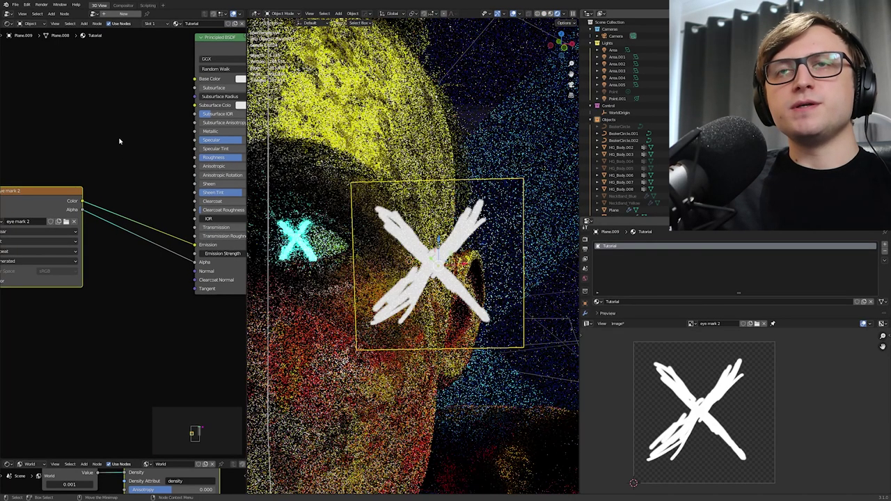
- Insert a MixRGB node on the link from the image's Color to Emission, with Color blending and a factor of 1
key(shift+a)
click(121, 138)
text(mix)
key(Return)
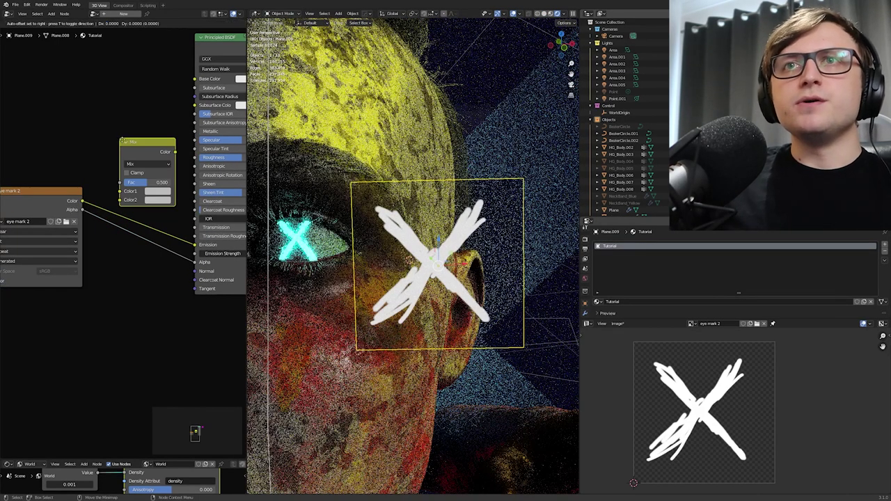
click(112, 159)
click(132, 187)
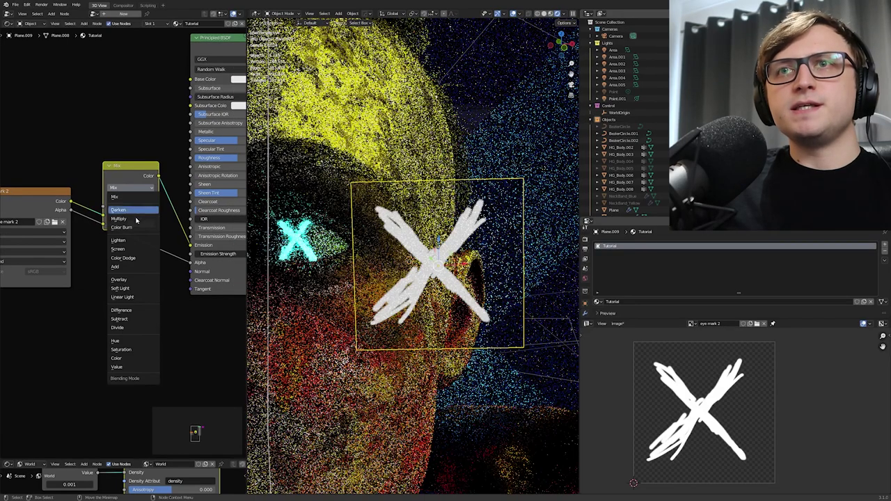
click(116, 357)
scroll(147, 238, up, 1)
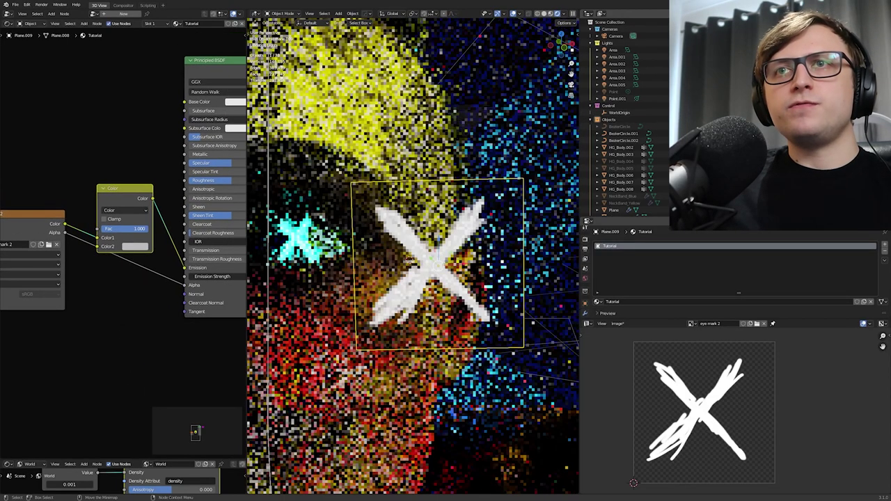
- Set the blending node's Color2 to a full-brightness cyan with hue 0.507 and saturation 0.985
click(137, 246)
click(161, 116)
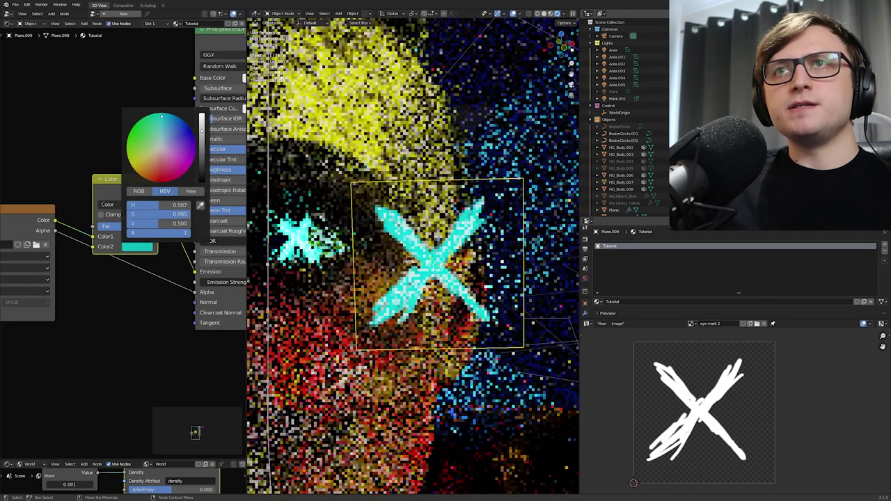
click(202, 114)
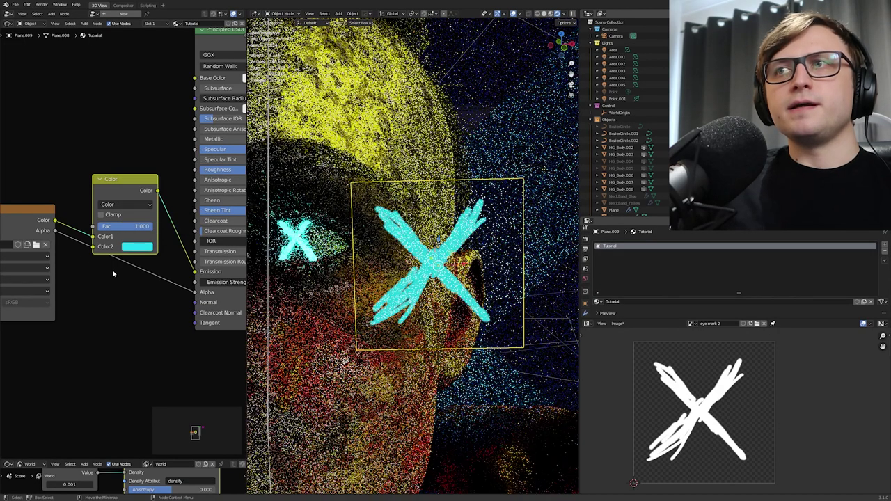
- Set the Principled BSDF's Emission Strength to 10
scroll(130, 255, down, 1)
middle_drag(157, 288, 128, 256)
scroll(128, 256, down, 1)
click(167, 261)
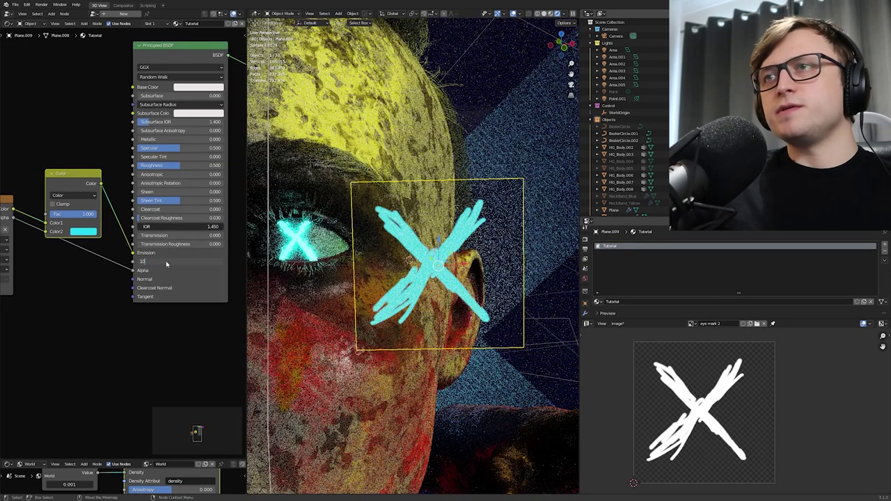
text(10)
key(Return)
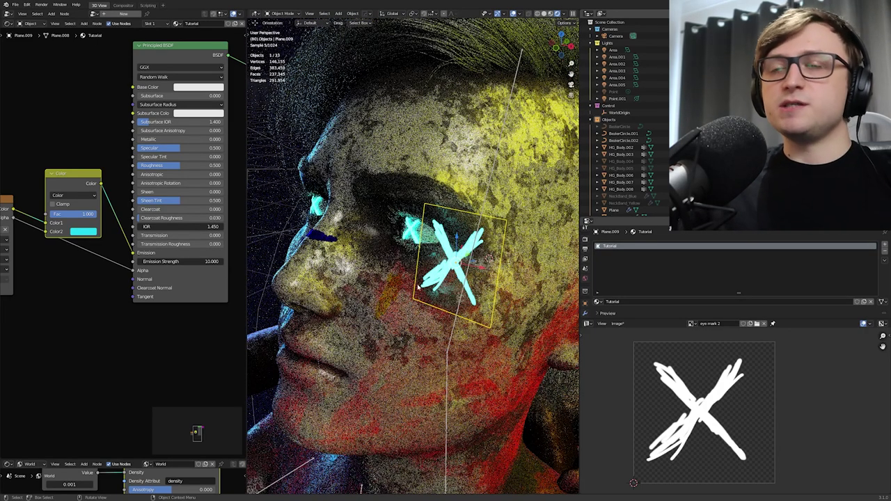
- Hide the viewport overlays, select the original eye-mark Plane and open its modifier settings
key(shift+alt+z)
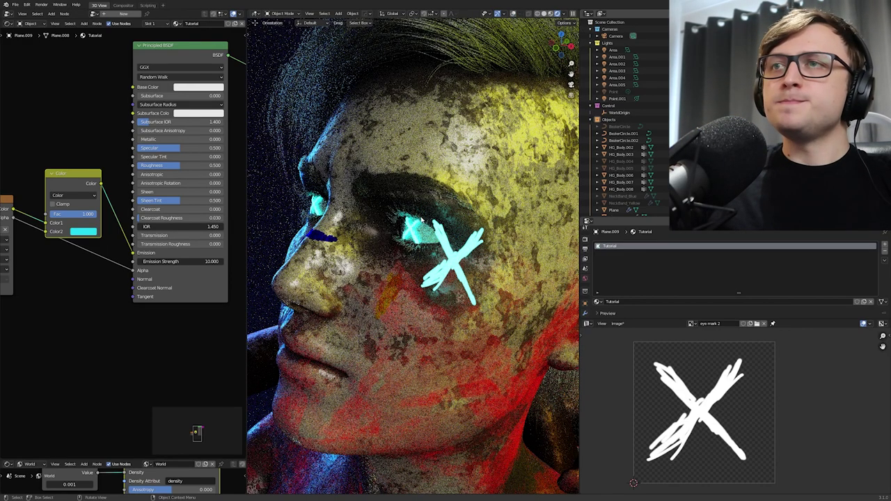
click(613, 209)
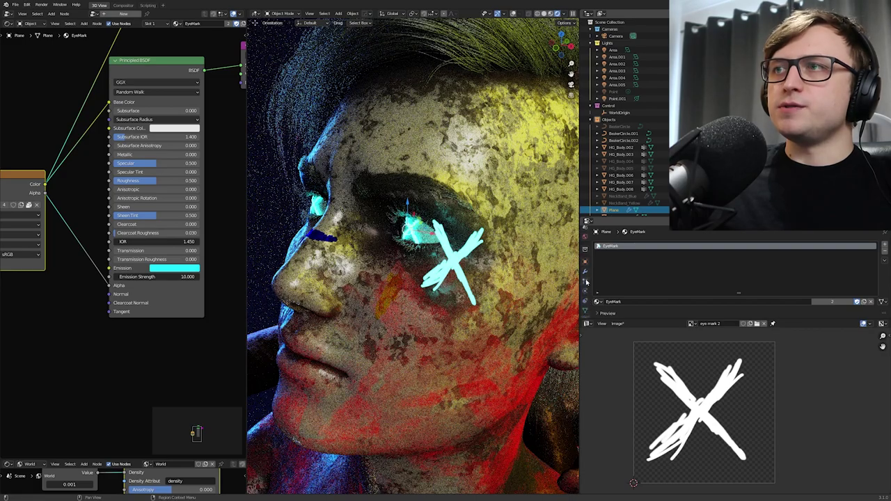
click(585, 272)
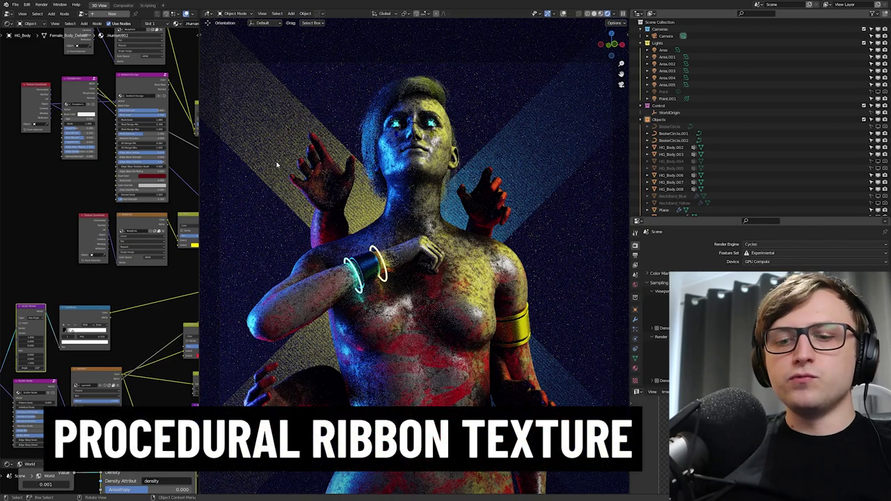
- Limit the rendered preview to a region around the raised hand and yellow ribbon, and view it close up
key(ctrl+b)
drag(229, 74, 382, 248)
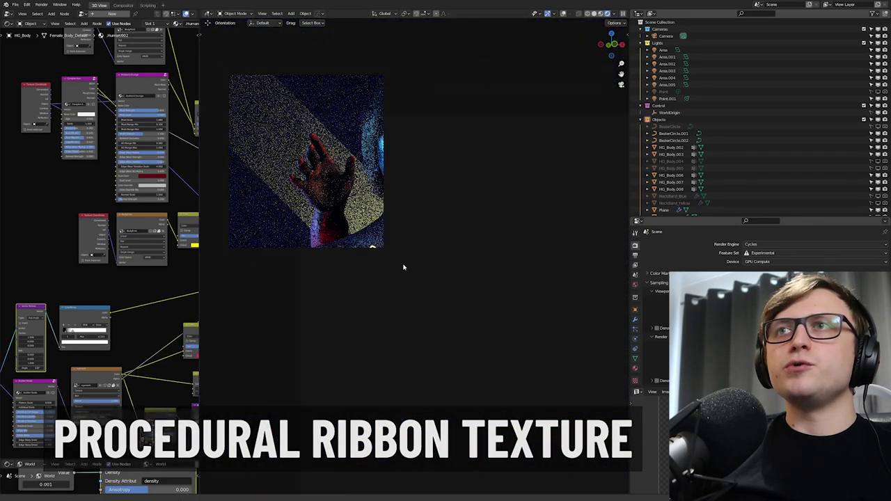
scroll(486, 325, up, 4)
shift+middle_drag(408, 269, 493, 331)
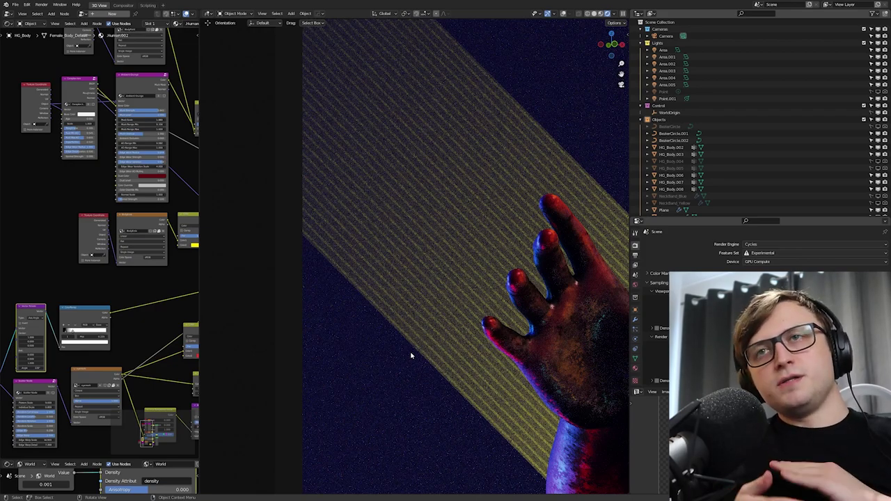
- Select the yellow background ribbon and examine its material nodes from Texture Coordinate to Lines X and Darken
click(446, 250)
middle_drag(160, 280, 147, 262)
middle_drag(147, 262, 183, 272)
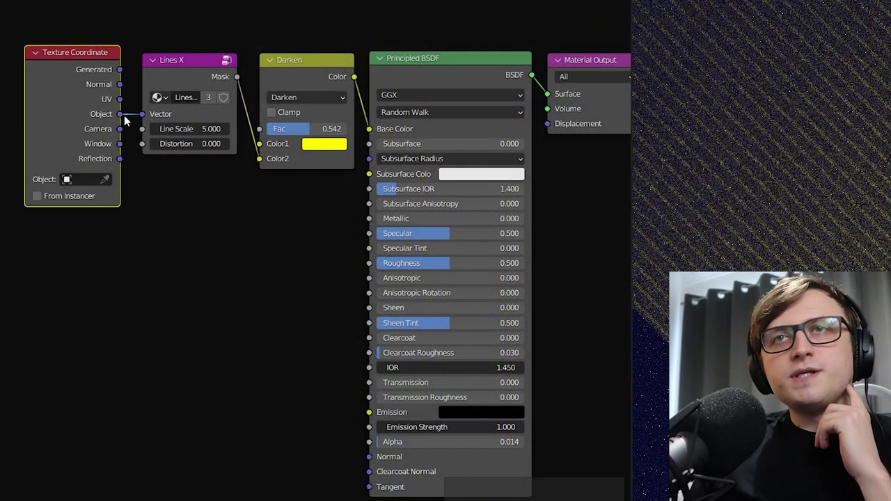
- Examine the Wave Texture, Voronoi Texture and ColorRamp nodes inside the yellow ribbon's Lines X group
mouse_move(119, 114)
mouse_down()
mouse_move(160, 22)
mouse_move(127, 197)
mouse_move(115, 106)
mouse_move(116, 120)
mouse_up()
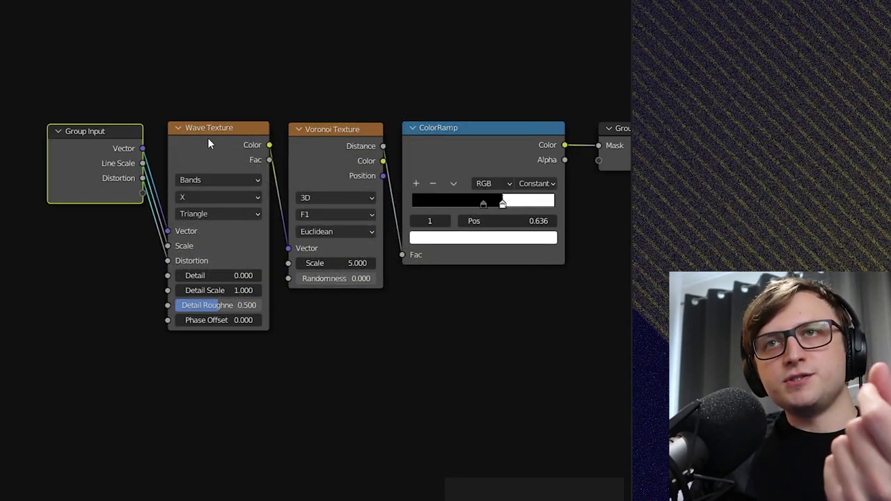
click(205, 197)
click(206, 198)
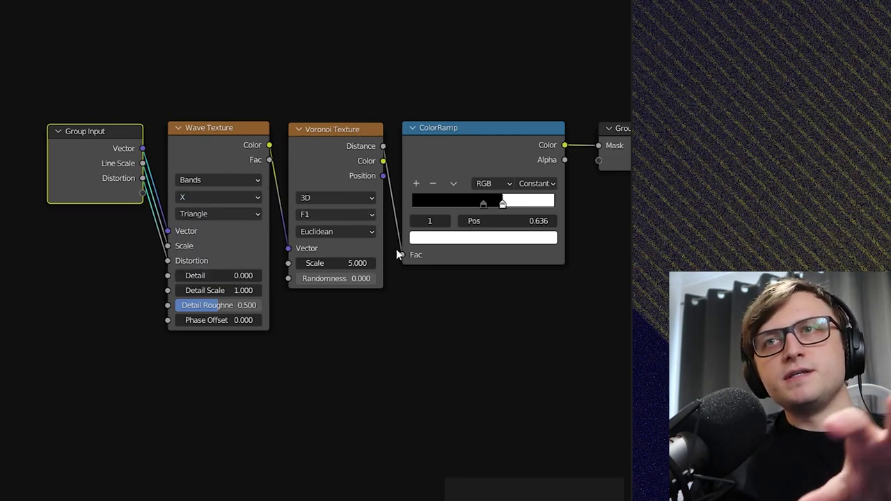
middle_drag(450, 292, 363, 300)
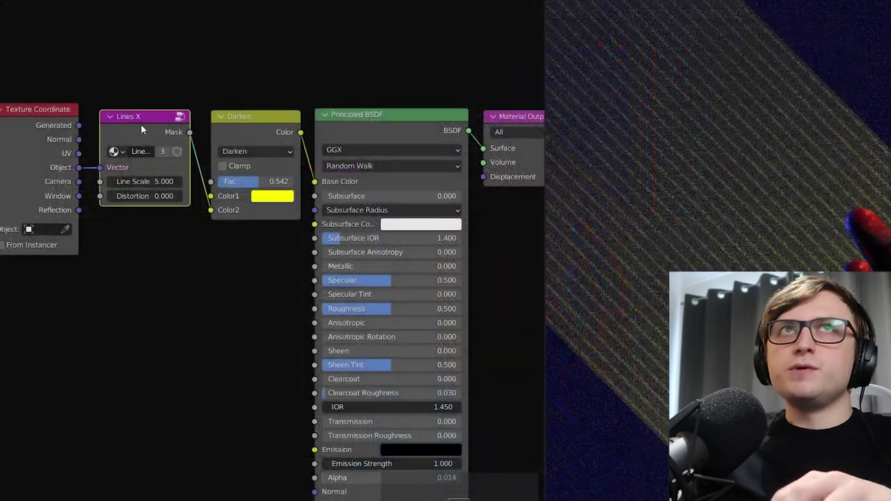
- Test the yellow ribbon's Darken node with Fac at 1.000 and lower the Fac again
drag(108, 157, 103, 178)
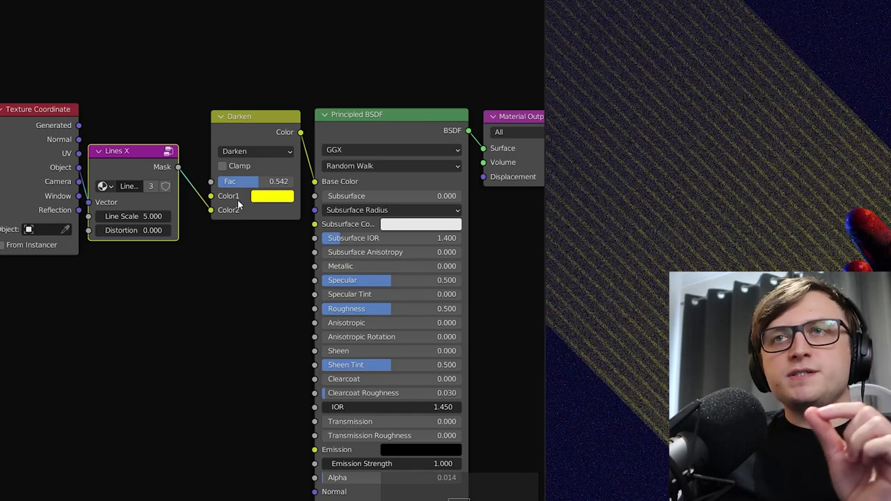
drag(260, 185, 295, 185)
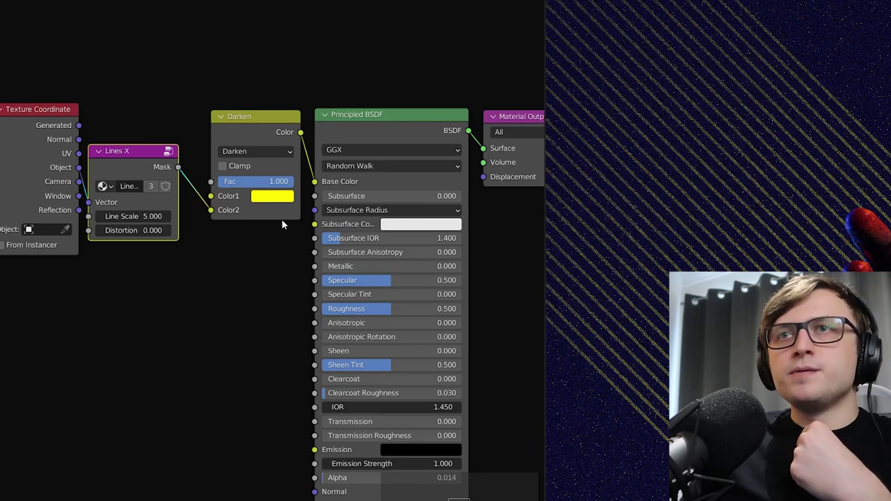
drag(278, 182, 242, 183)
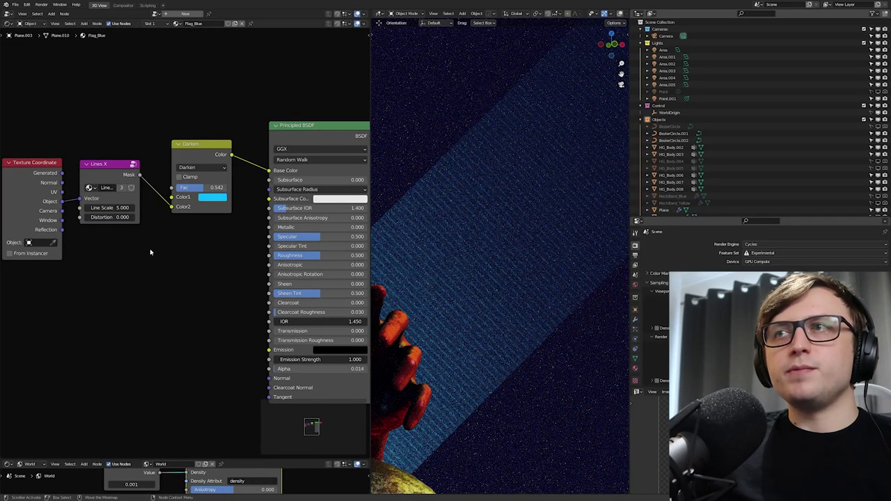
- Look over the blue ribbon's line material and show the body's Human.002 material nodes in a maximized node editor
scroll(146, 251, down, 1)
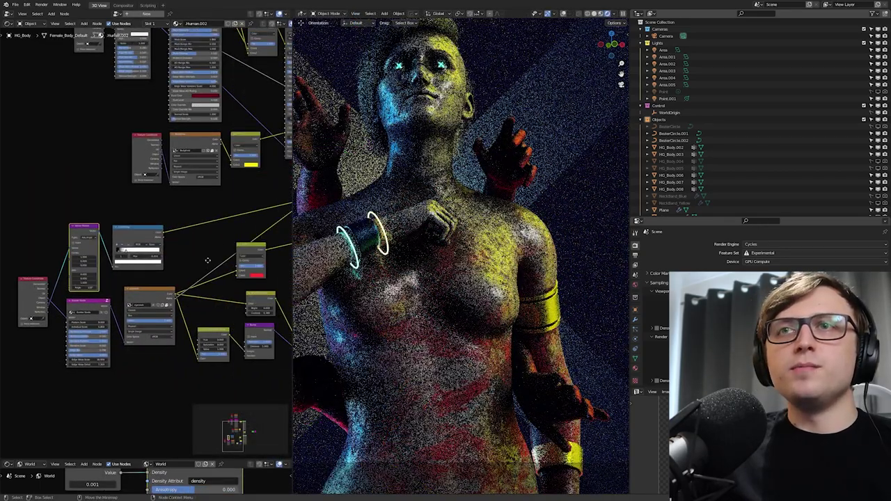
middle_drag(297, 261, 265, 282)
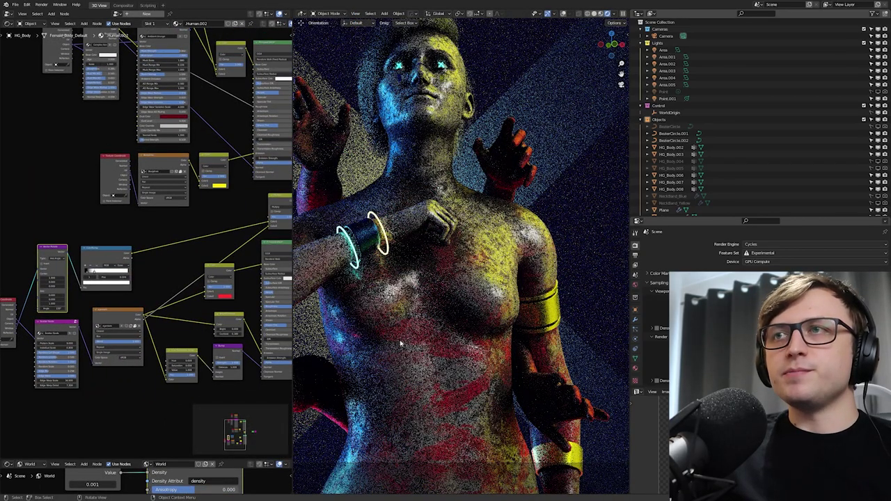
shift+middle_drag(410, 350, 451, 306)
scroll(519, 396, up, 1)
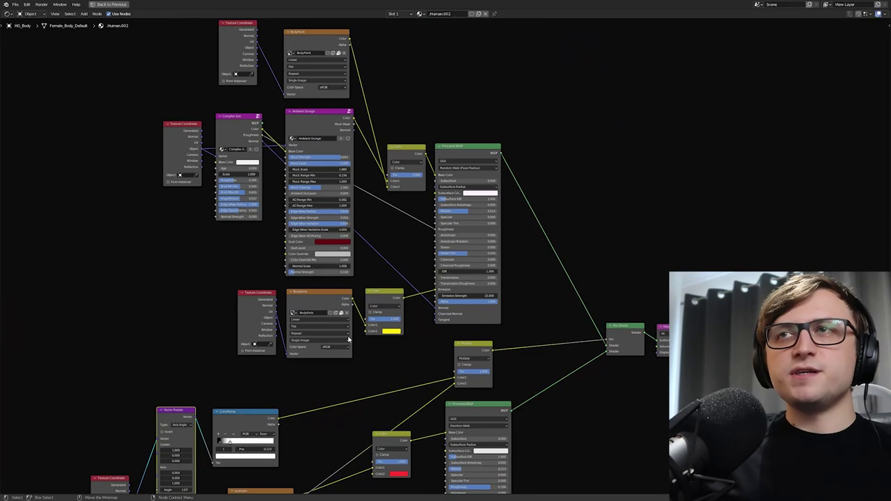
scroll(322, 311, up, 2)
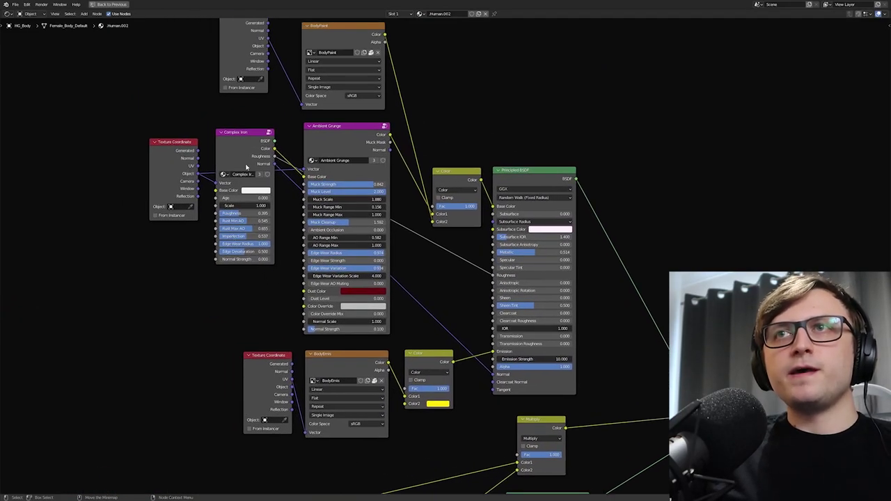
- Examine how the Complex Iron and Ambient Grunge nodes feed the body's first Principled BSDF
drag(248, 161, 282, 170)
middle_drag(267, 187, 274, 211)
mouse_move(251, 153)
mouse_down()
mouse_move(251, 168)
mouse_move(253, 158)
mouse_up()
drag(352, 152, 350, 148)
middle_drag(399, 182, 360, 175)
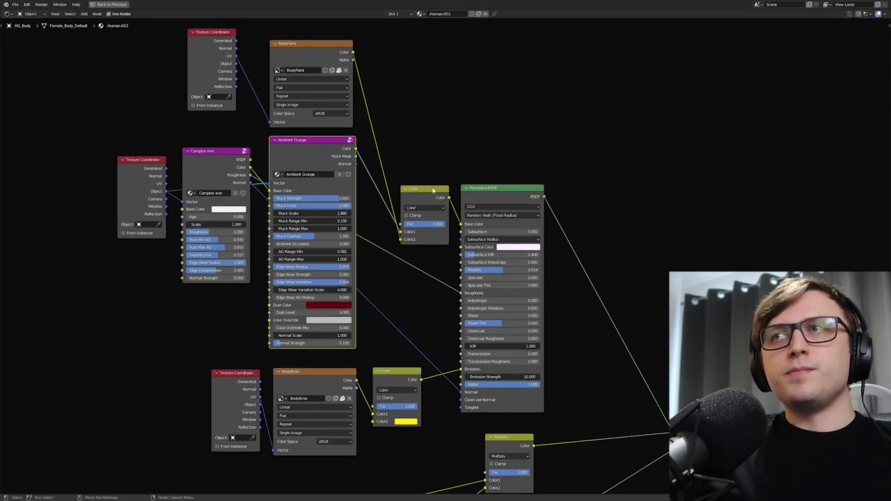
- Restore the split layout and examine the BodyPaint and BodyEmis image texture nodes of the body material
key(ctrl+space)
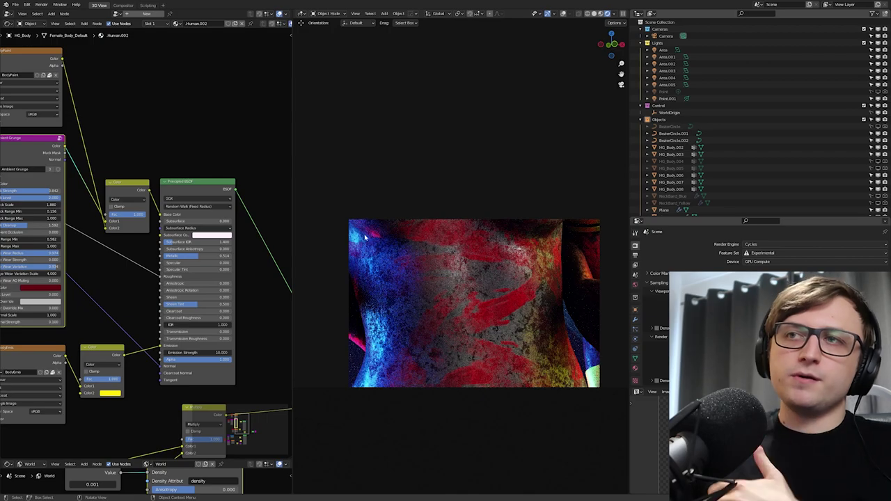
middle_drag(3, 126, 118, 161)
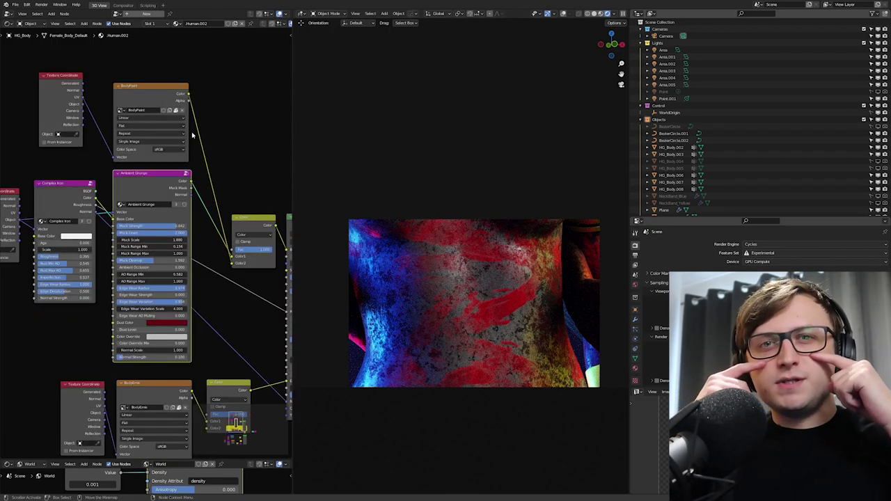
middle_drag(159, 118, 126, 82)
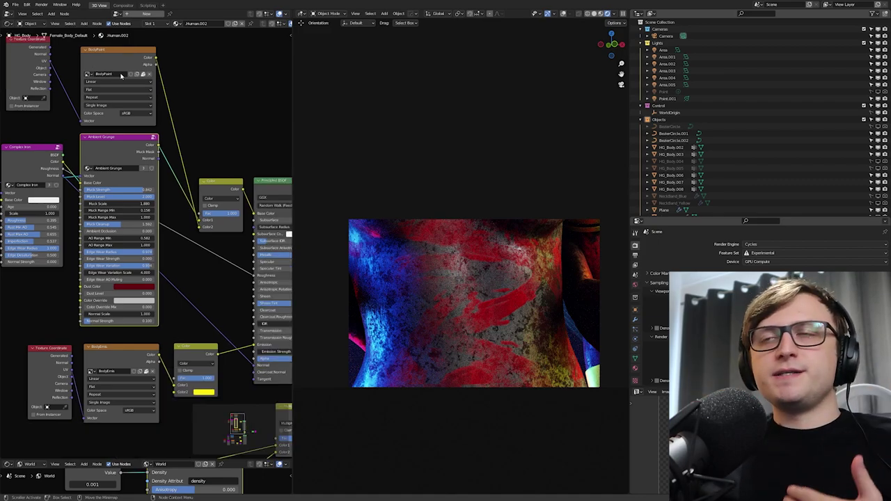
middle_drag(153, 379, 150, 247)
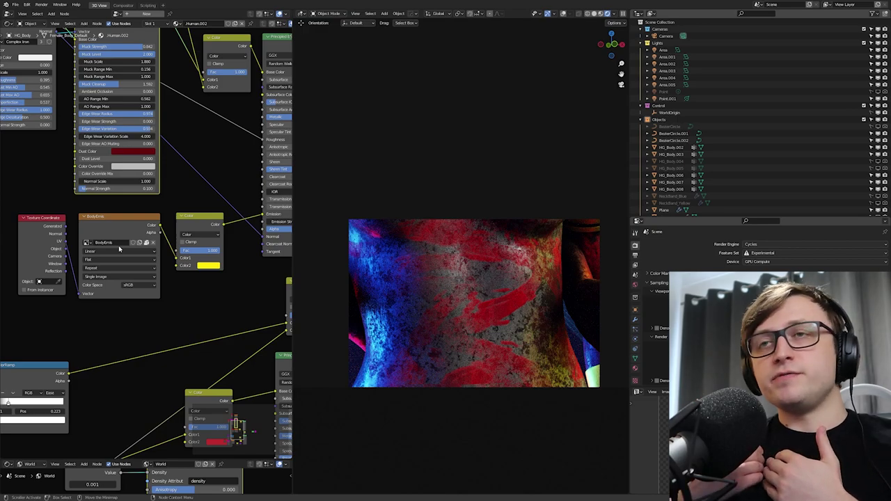
scroll(119, 249, down, 6)
middle_drag(119, 248, 190, 138)
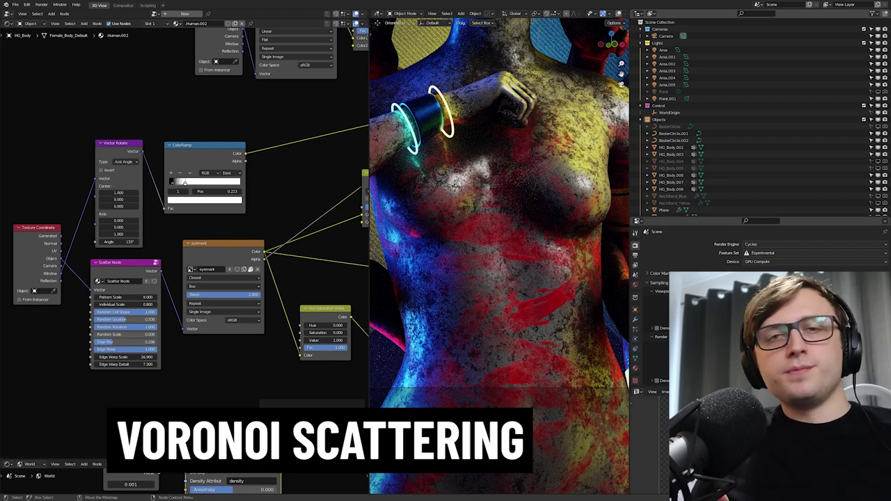
- Inspect the contents of the Scatter Node group that scatters the eyemark texture over the body
scroll(161, 248, up, 2)
drag(160, 248, 163, 247)
click(196, 246)
scroll(202, 279, down, 5)
middle_drag(212, 286, 219, 293)
scroll(219, 293, up, 2)
middle_drag(228, 285, 205, 292)
scroll(196, 273, down, 2)
scroll(195, 272, up, 2)
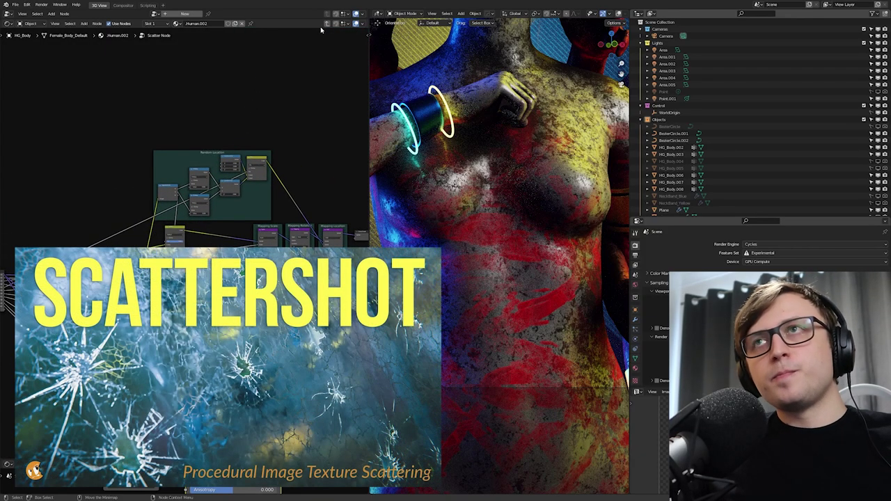
click(328, 23)
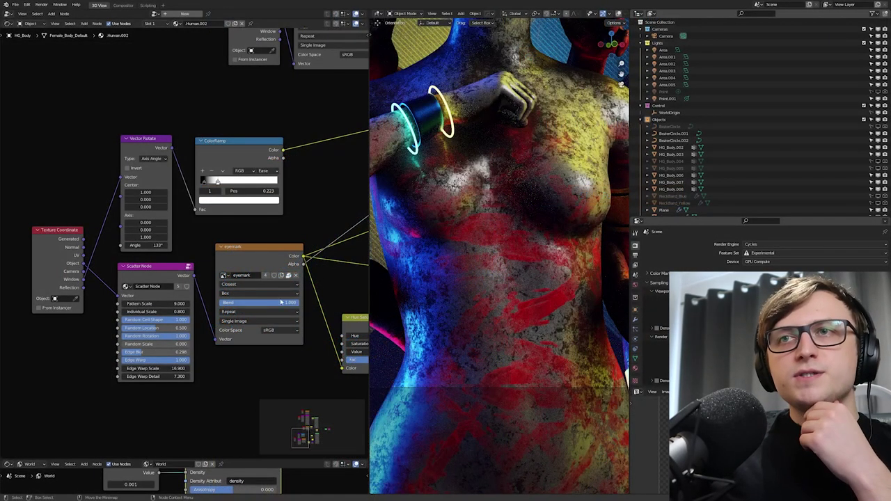
- Follow the eyemark image texture's connections to the red Color, Bright/Contrast, Hue Saturation Value and Multiply nodes
middle_drag(281, 302, 222, 298)
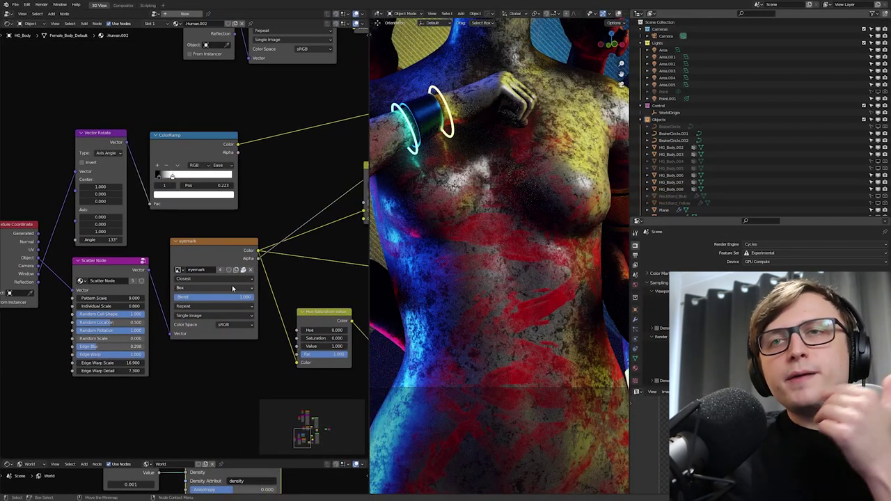
drag(202, 251, 193, 263)
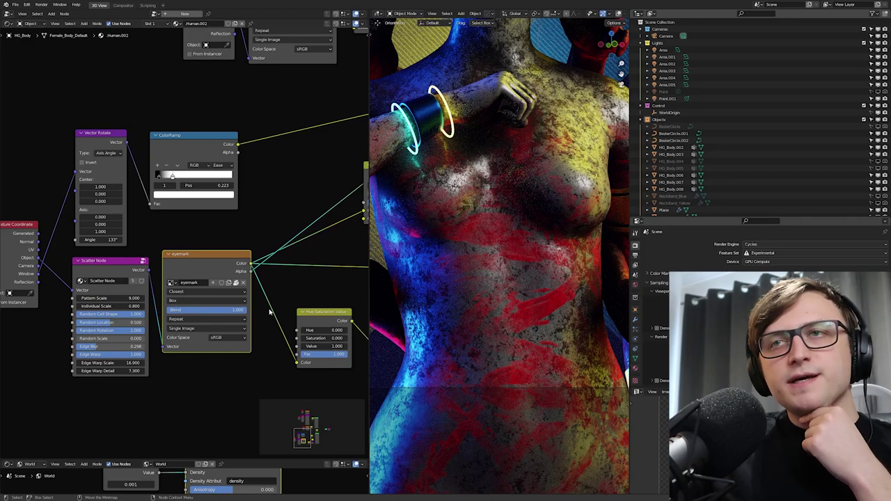
middle_drag(307, 268, 139, 303)
drag(226, 213, 228, 218)
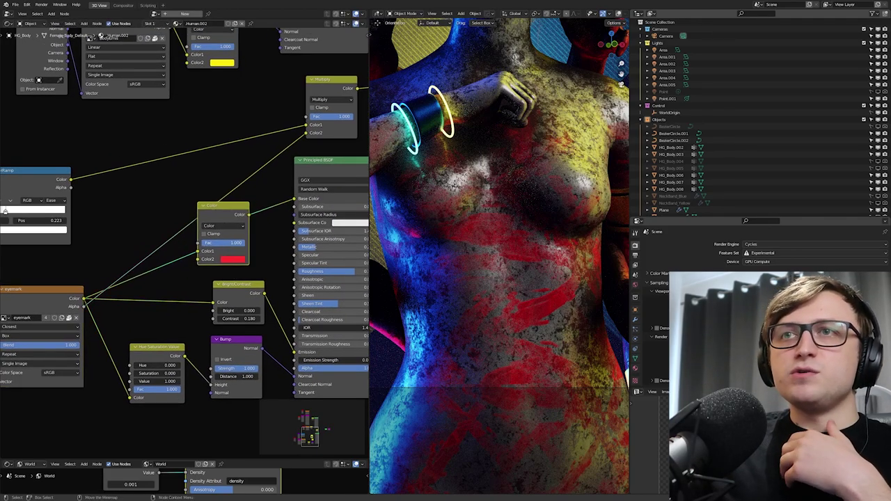
- Test the red Color node's Fac at 0.217, restore it to 1.000 and frame the whole torso and head
drag(239, 243, 201, 243)
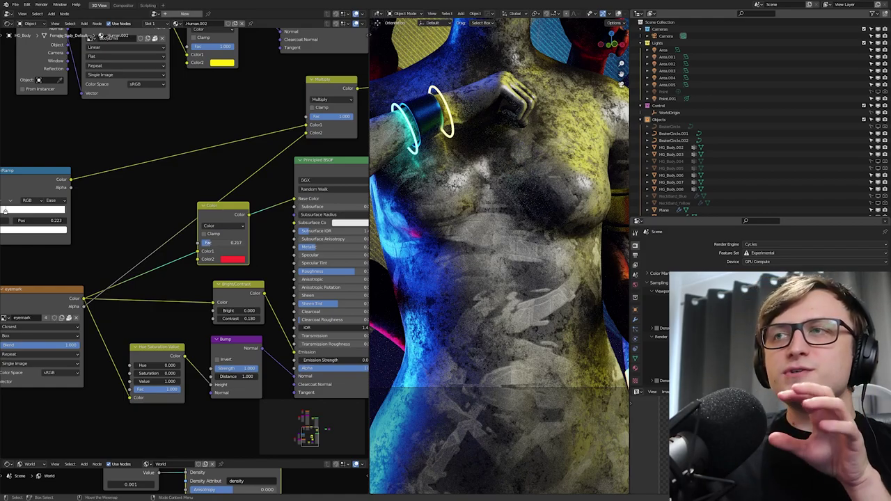
drag(209, 243, 245, 243)
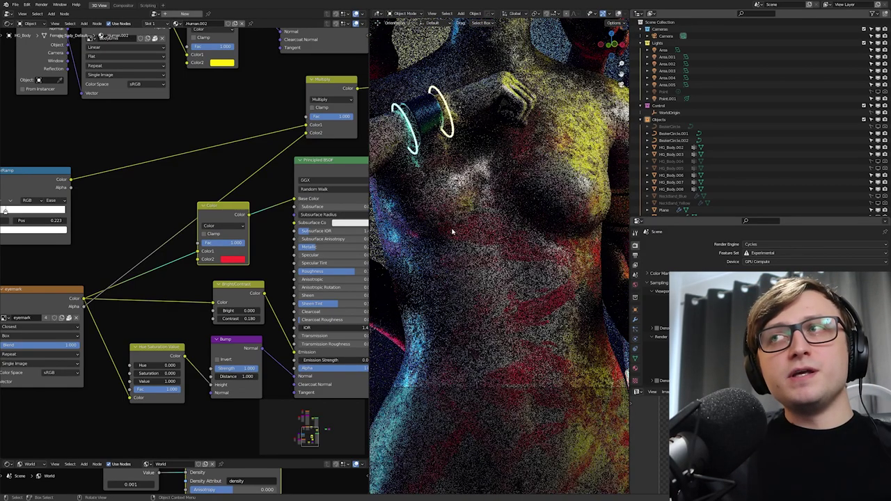
shift+middle_drag(452, 232, 468, 306)
scroll(527, 383, down, 2)
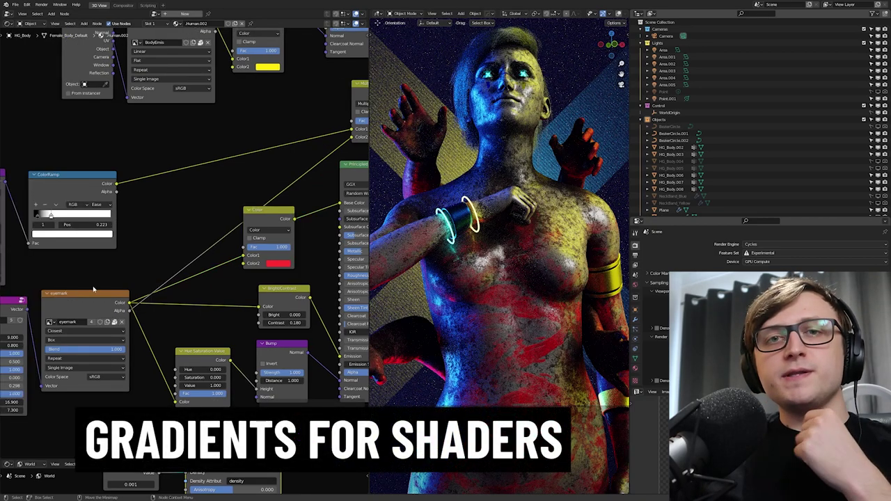
- Examine the gradient mask chain from Texture Coordinate's Window output through Vector Rotate to the ColorRamp
middle_drag(50, 291, 193, 278)
middle_drag(131, 273, 205, 274)
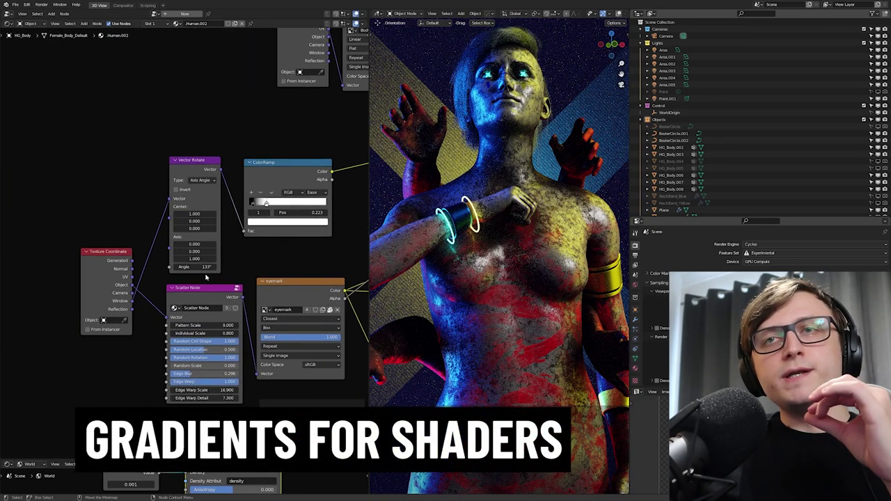
scroll(203, 271, up, 1)
drag(99, 256, 109, 159)
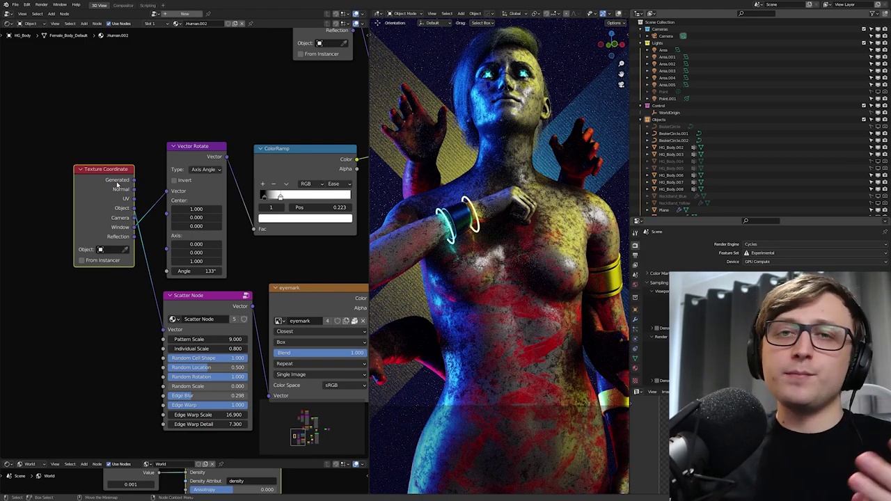
scroll(116, 182, up, 1)
middle_drag(117, 182, 129, 213)
drag(129, 213, 117, 187)
- Move the white stop of the gradient mask's ColorRamp to position 0.259
middle_drag(167, 237, 162, 238)
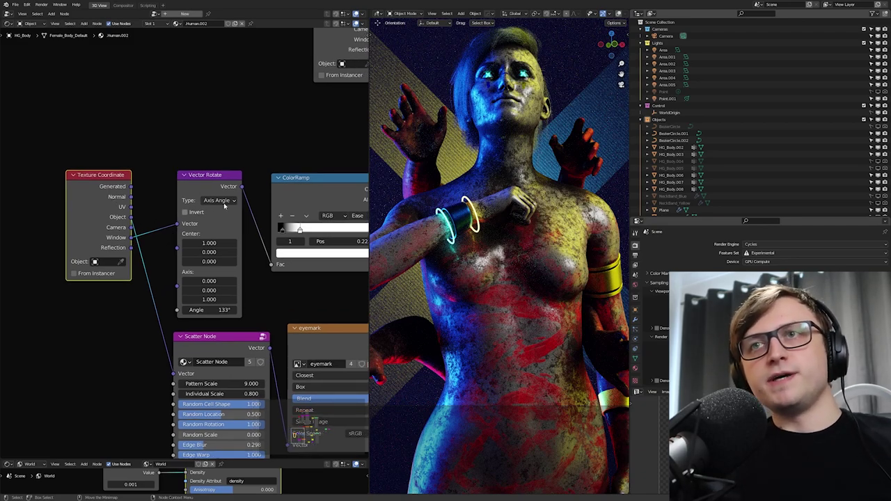
middle_drag(215, 235, 147, 223)
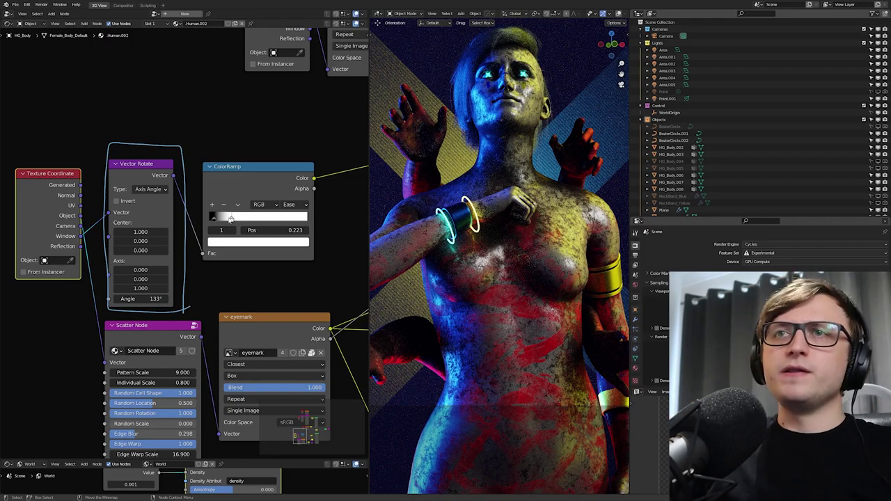
mouse_move(230, 219)
mouse_down()
mouse_move(262, 220)
mouse_move(216, 218)
mouse_move(235, 218)
mouse_up()
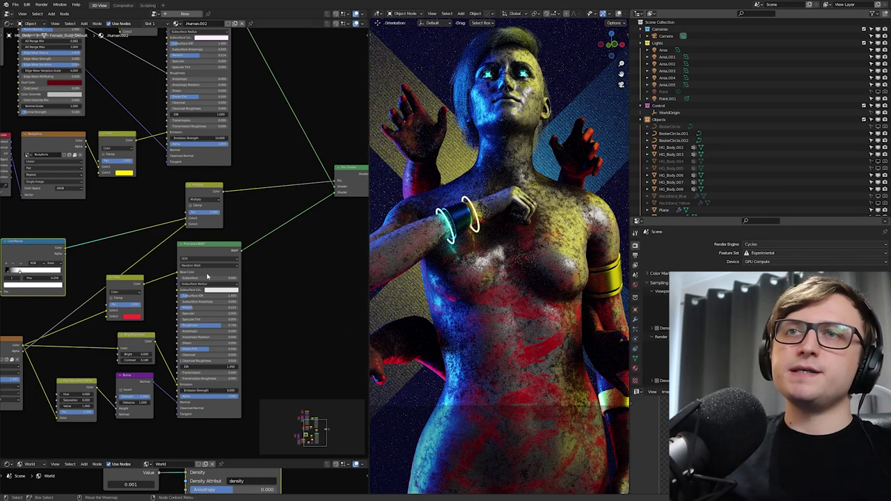
- Examine how the Mix Shader blends the body's two Principled BSDF shaders using the Multiply mask as its factor
middle_drag(207, 277, 141, 290)
middle_drag(291, 231, 260, 294)
scroll(285, 258, up, 3)
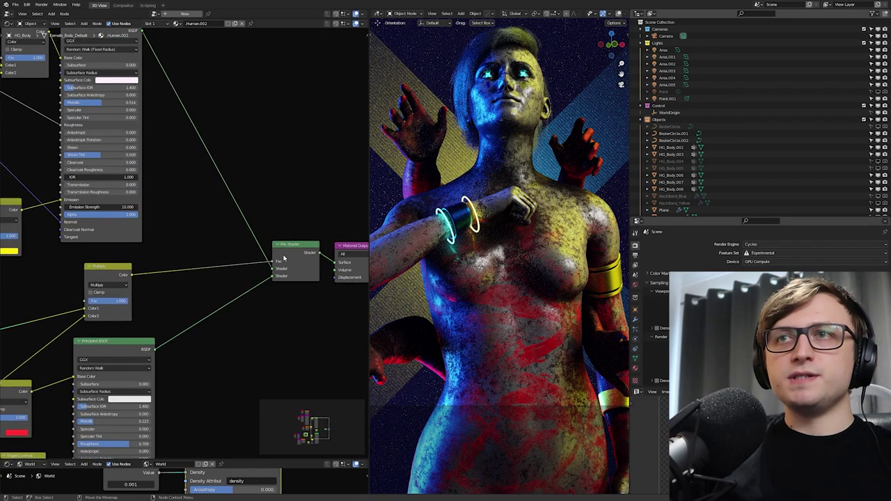
drag(284, 247, 289, 230)
middle_drag(255, 285, 271, 298)
scroll(271, 298, down, 1)
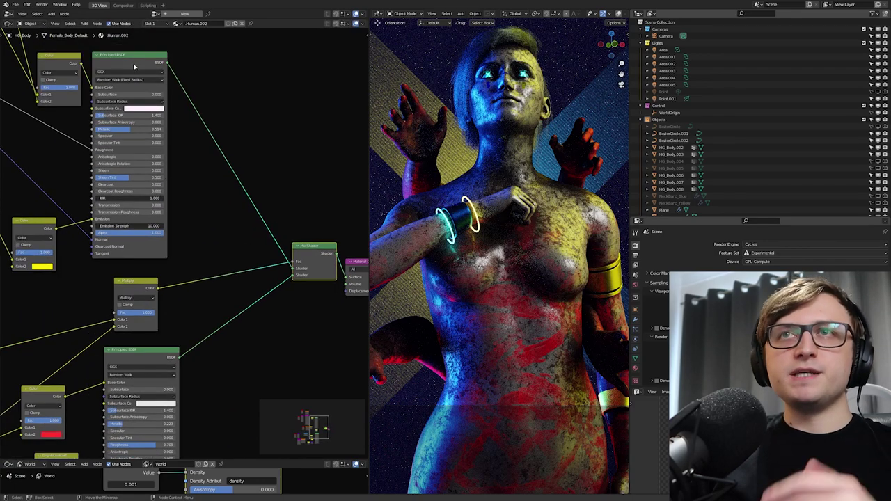
drag(135, 66, 144, 72)
middle_drag(266, 343, 281, 267)
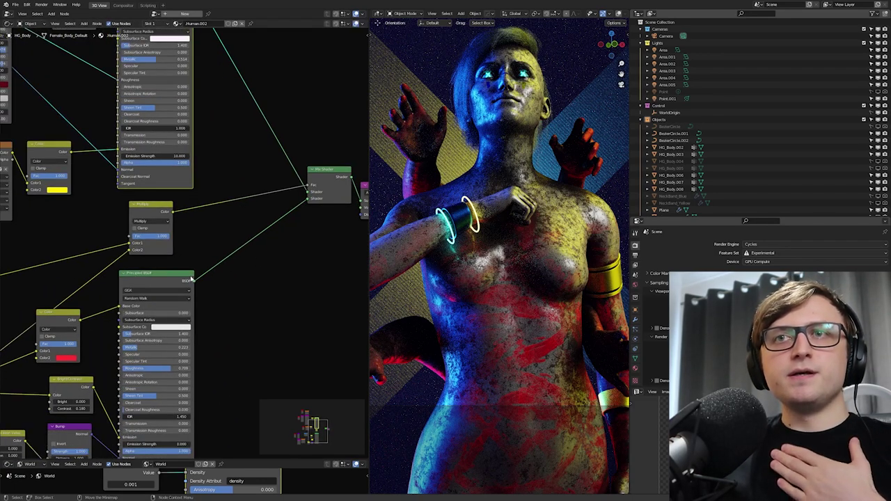
drag(160, 279, 160, 281)
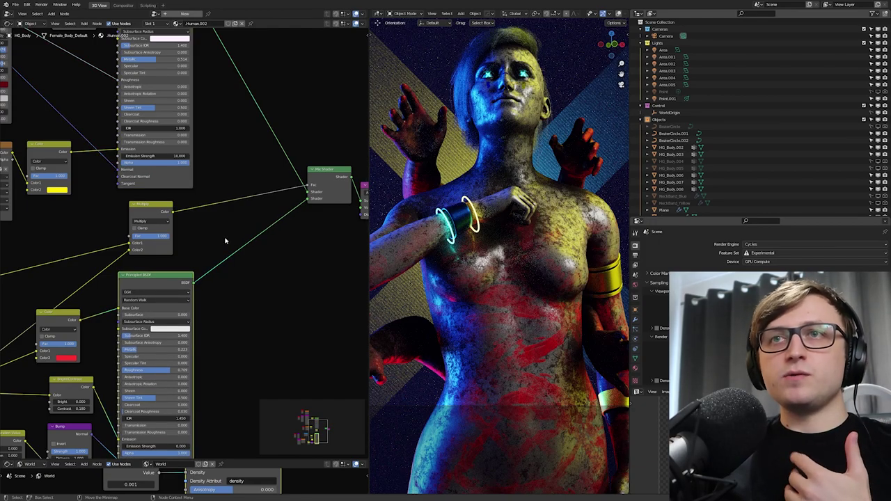
drag(219, 214, 226, 210)
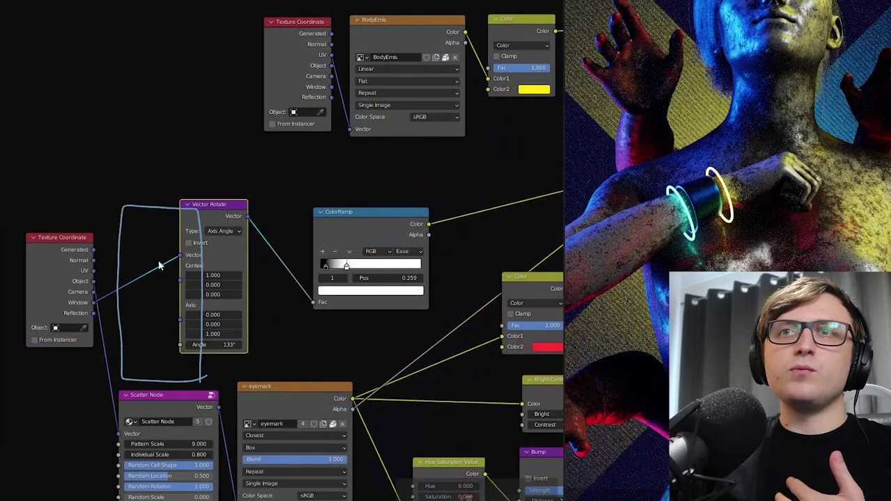
- Trace the ColorRamp gradient and eyemark texture through the Multiply node to the Mix Shader and review the full node tree
scroll(393, 246, up, 1)
middle_drag(393, 244, 137, 270)
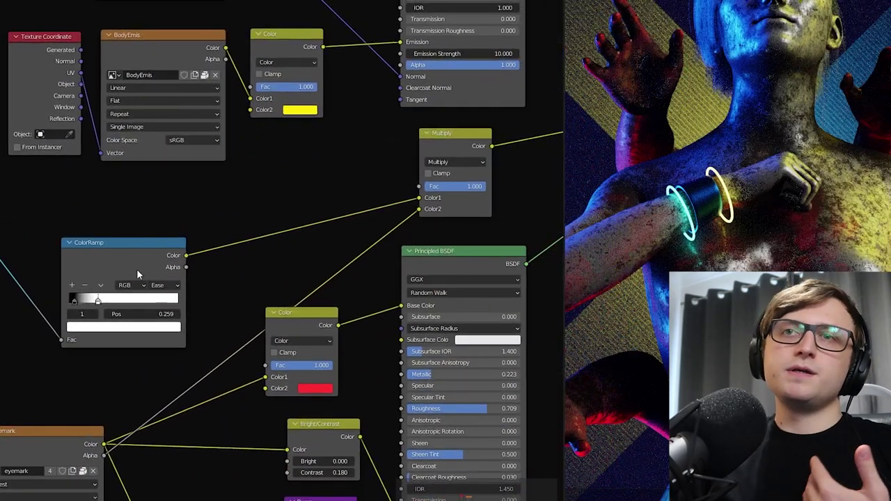
drag(137, 274, 155, 236)
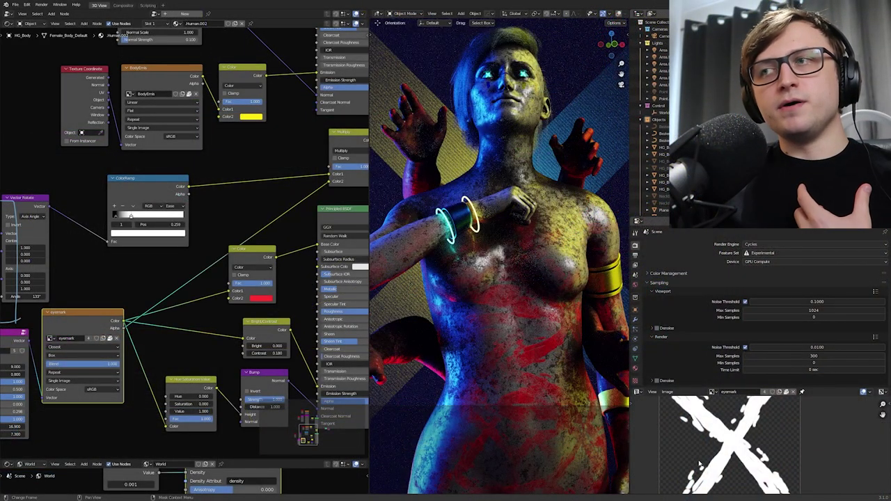
middle_drag(355, 194, 293, 210)
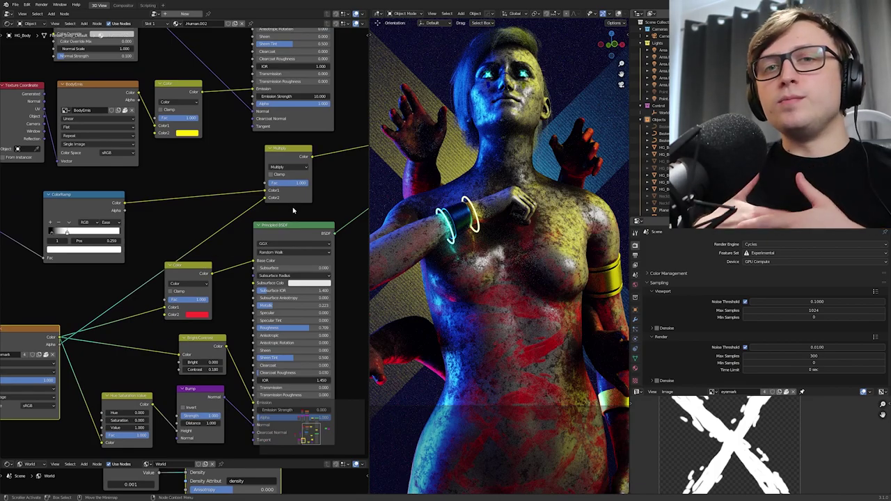
middle_drag(293, 210, 183, 228)
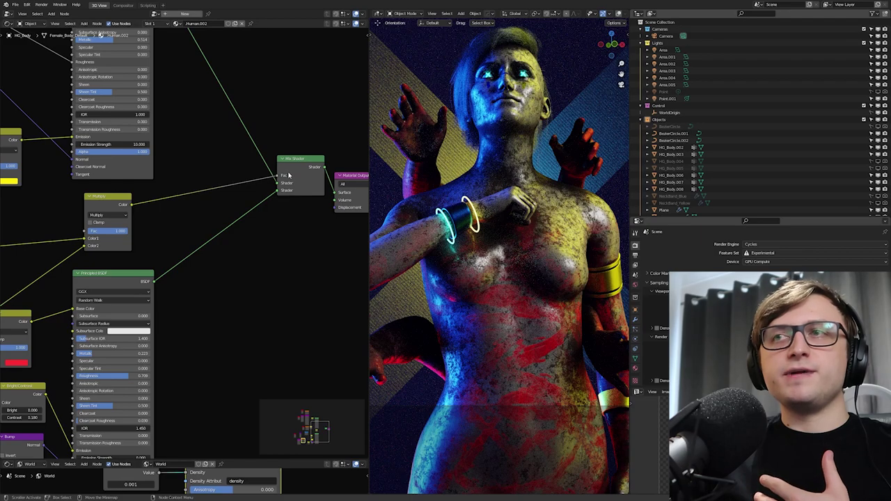
middle_drag(119, 279, 211, 223)
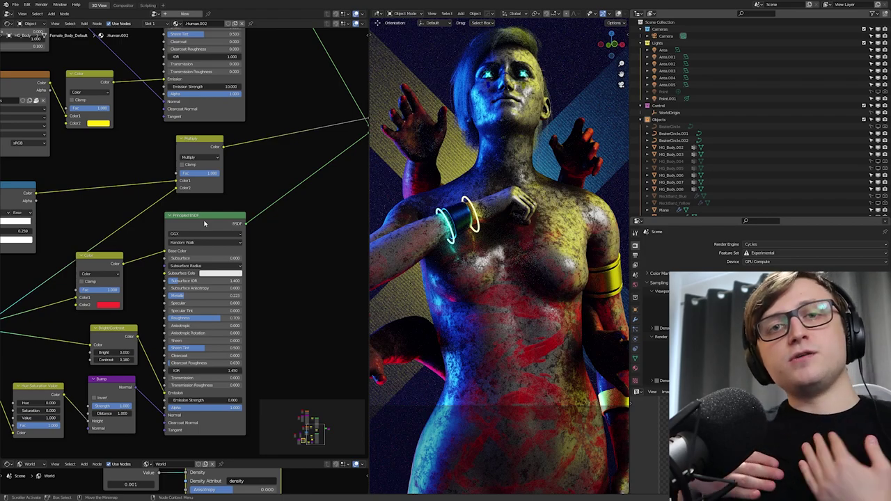
scroll(304, 262, down, 2)
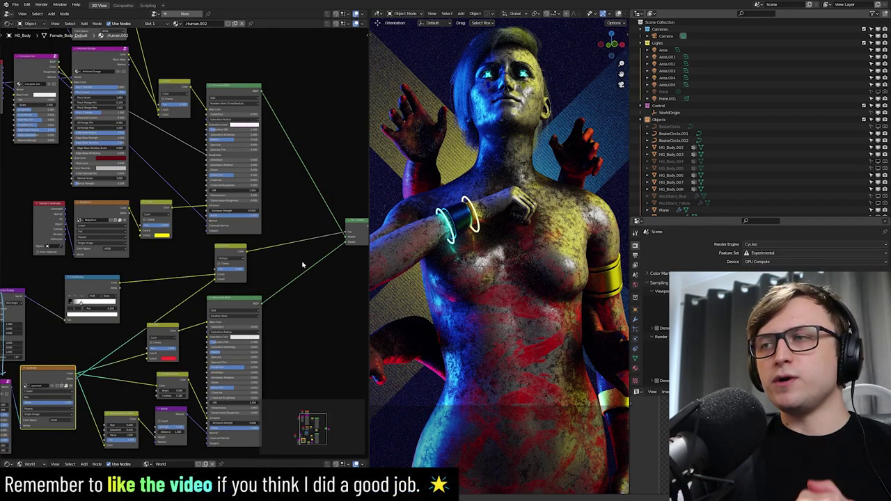